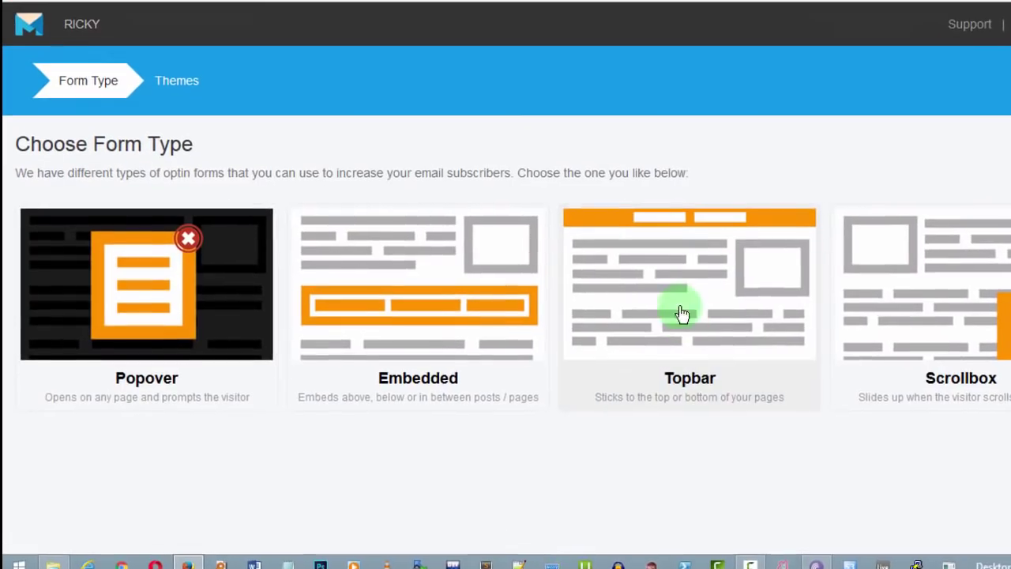
Step: Pick Topbar as the new opt-in form's type
left_click(682, 313)
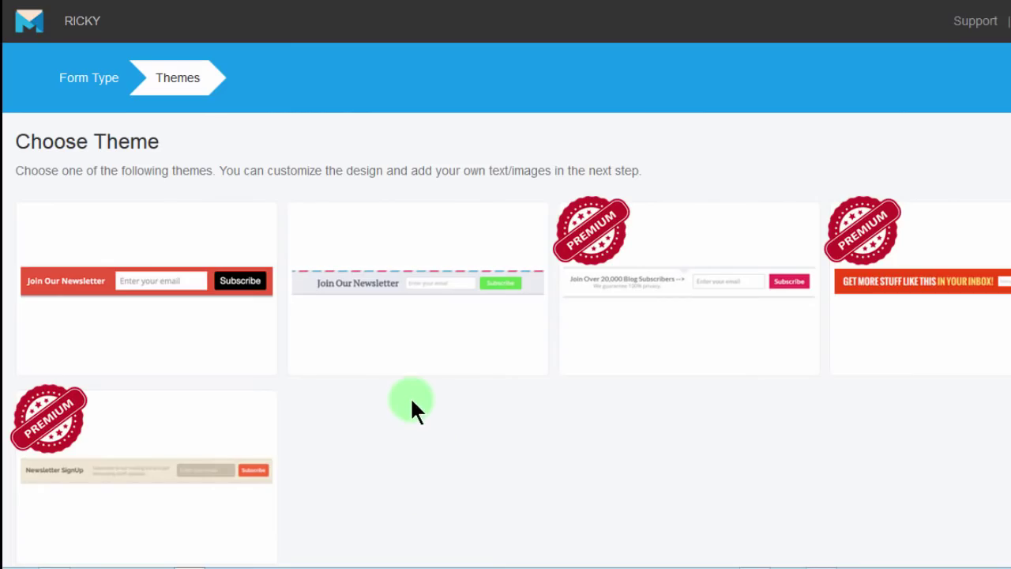
Step: Choose the Simple theme for the top bar form
mouse_move(144, 321)
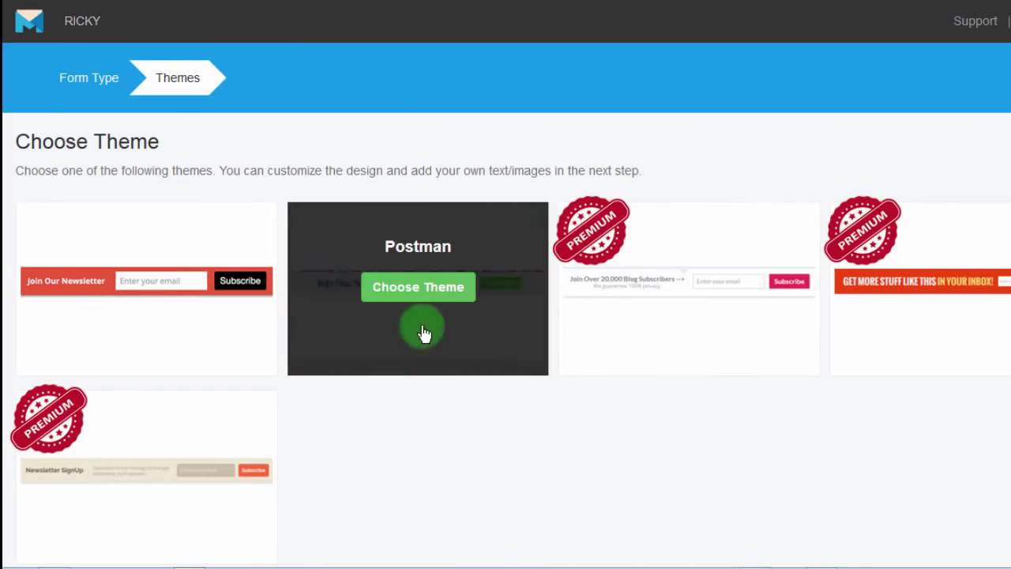
left_click(136, 295)
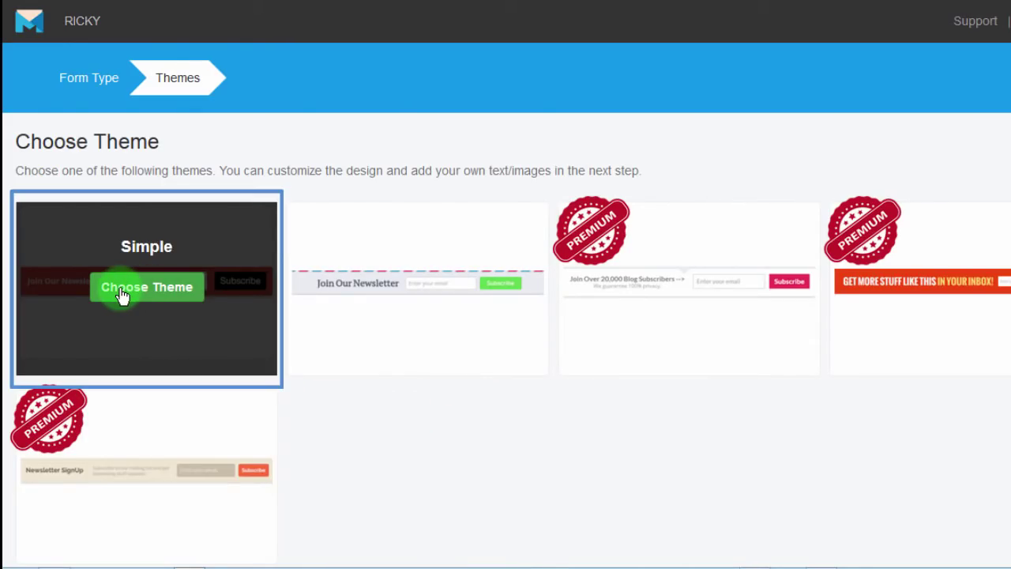
left_click(122, 295)
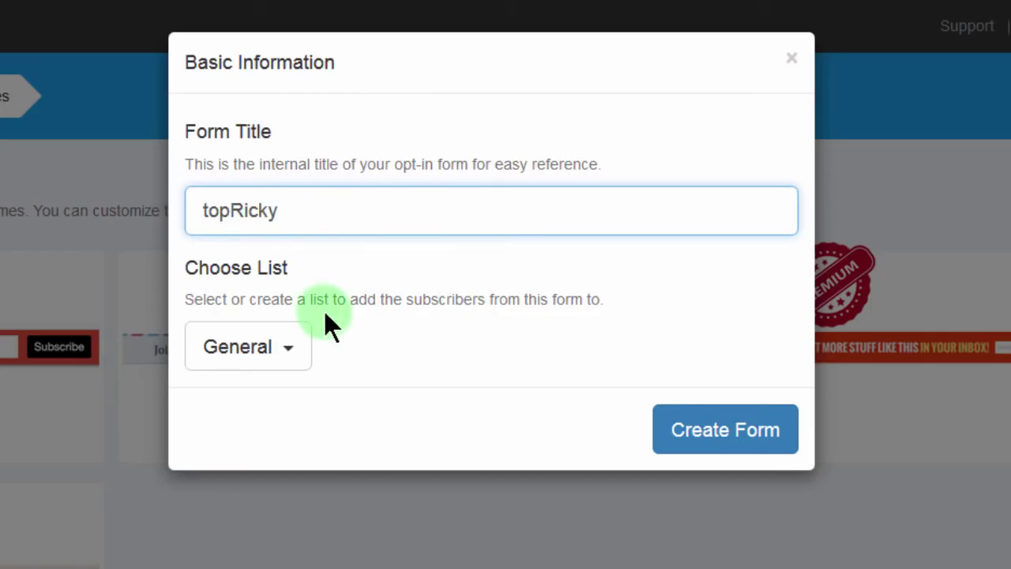
Step: Create and assign a new subscriber list named 'p.bizanosa.top', then create the form
left_click(289, 347)
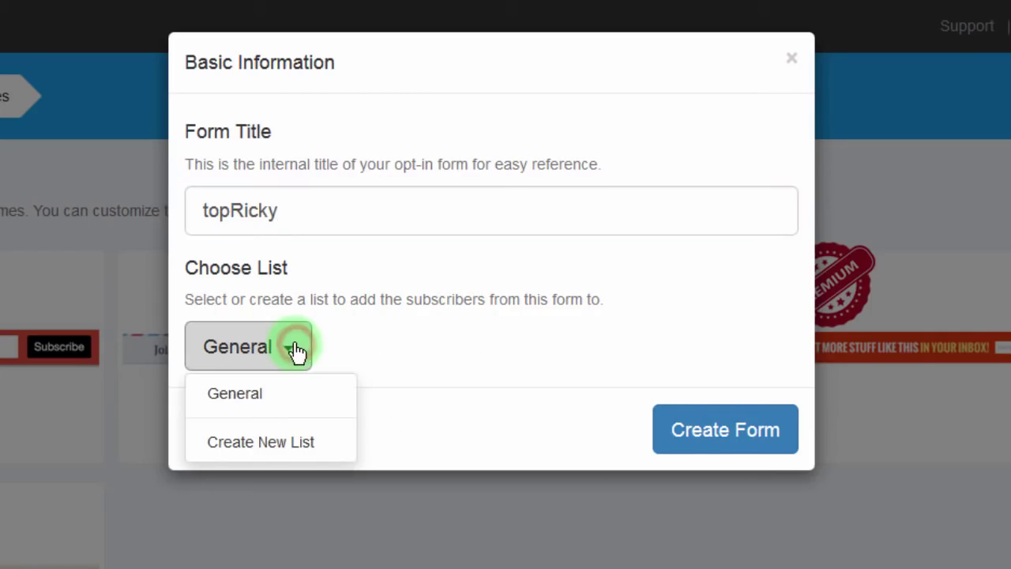
left_click(253, 443)
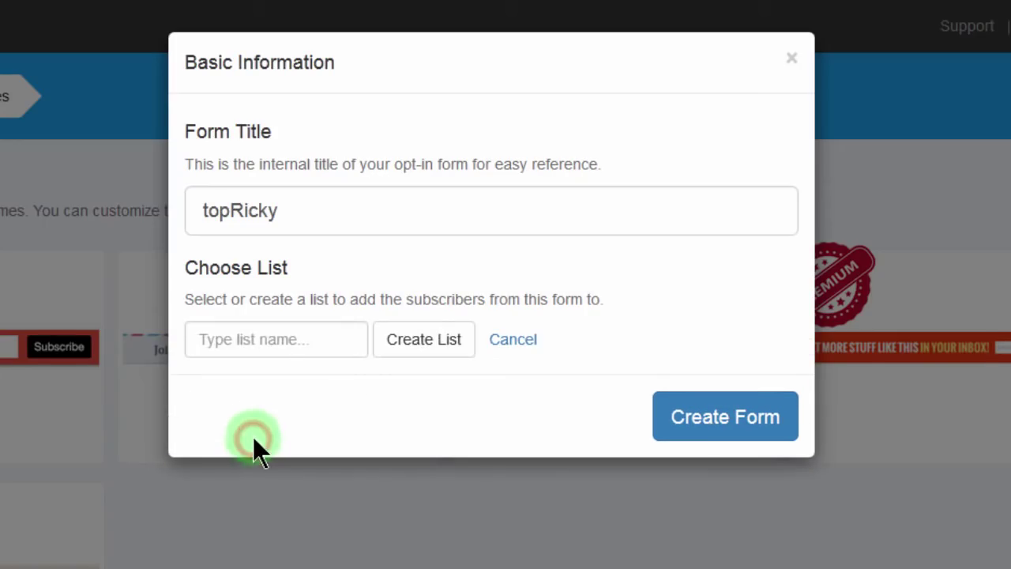
left_click(271, 337)
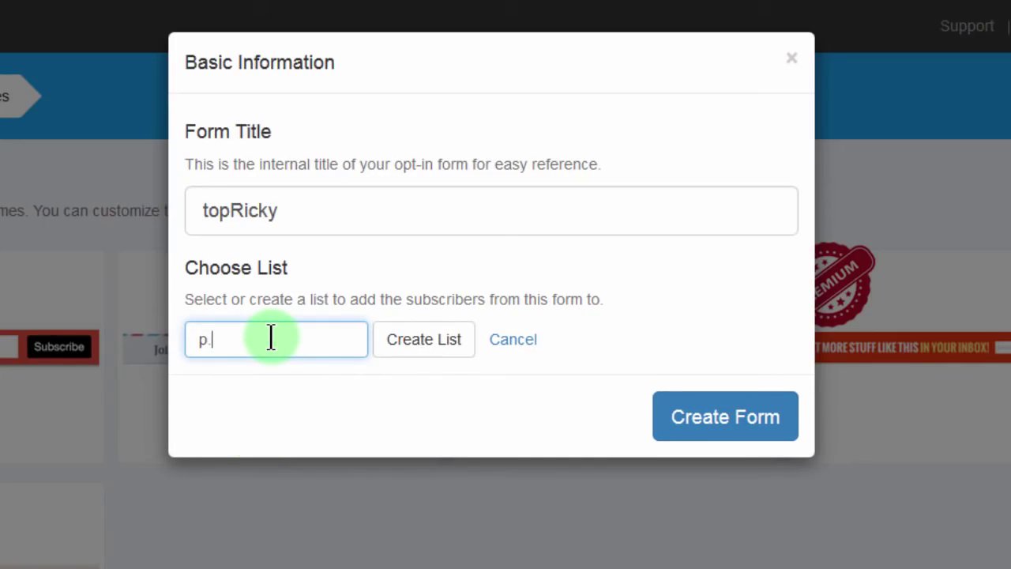
type("p.bizanosa.top")
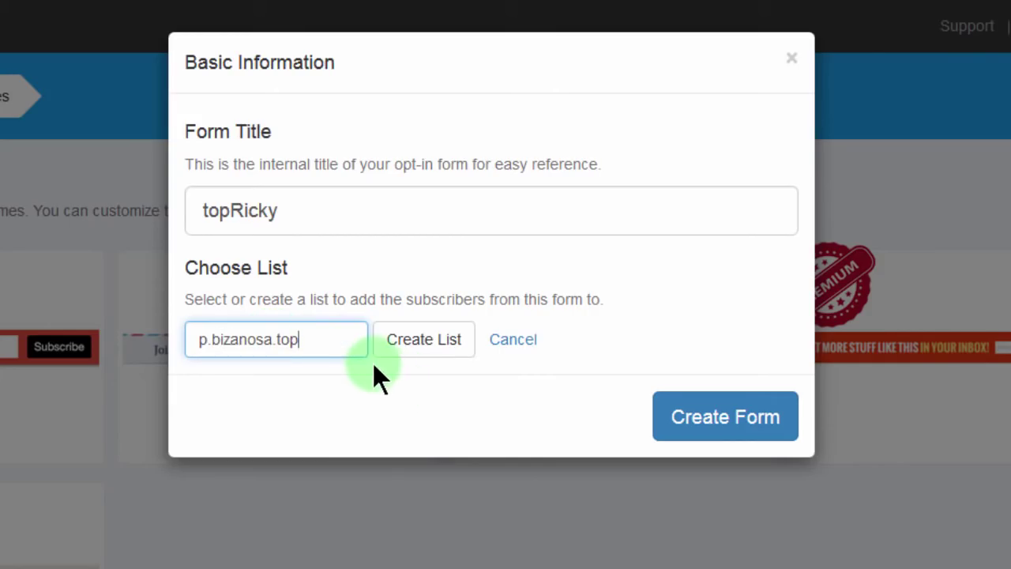
left_click(424, 348)
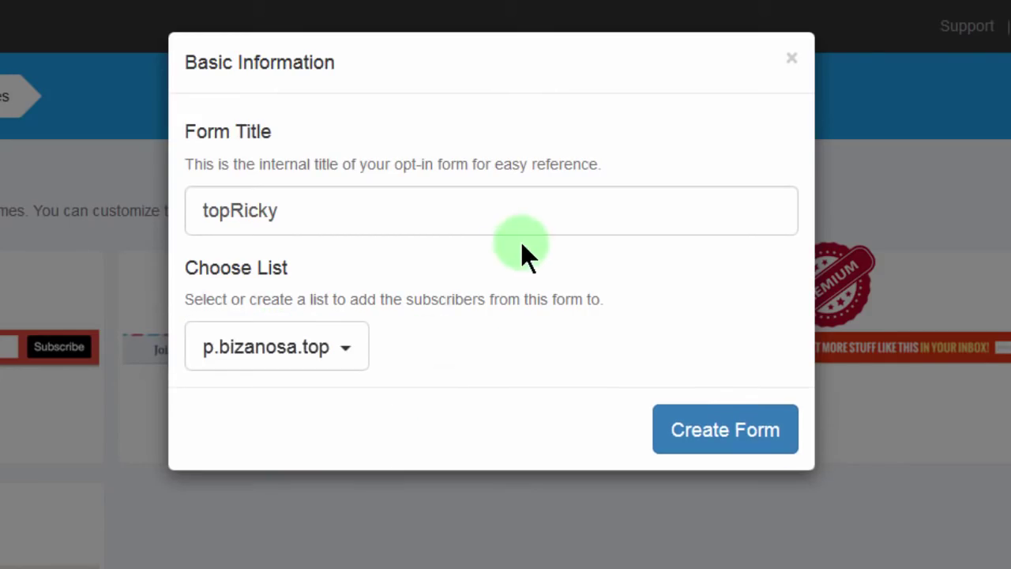
left_click(726, 430)
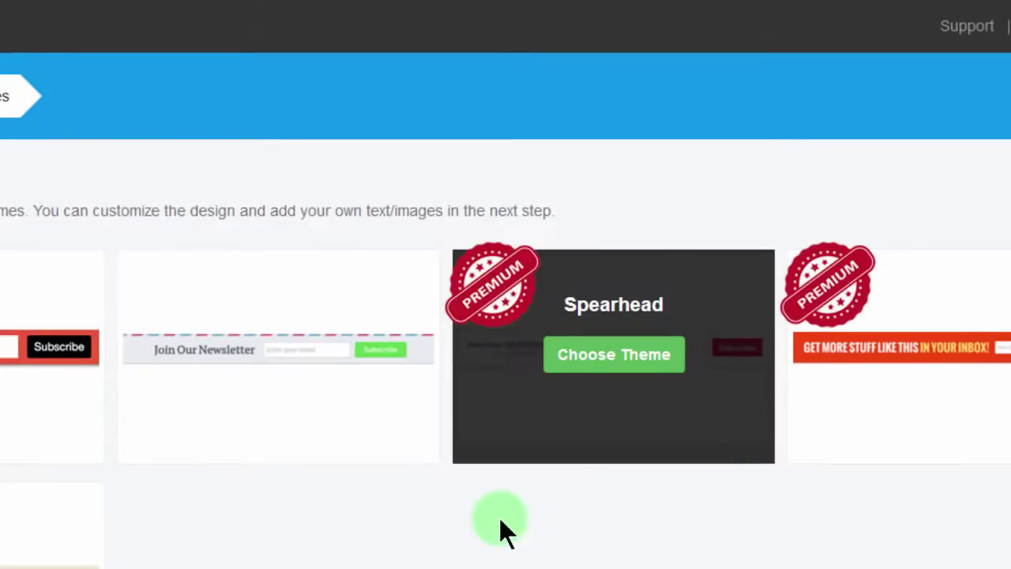
Step: Go to the Message step and copy the site header colour #353535 with ColorZilla
left_click(316, 410)
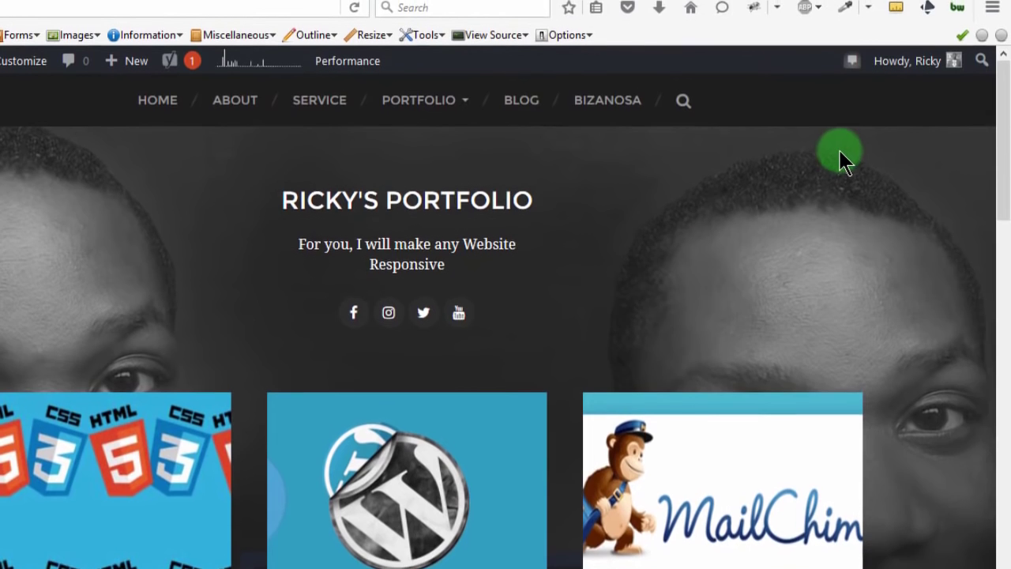
left_click(844, 19)
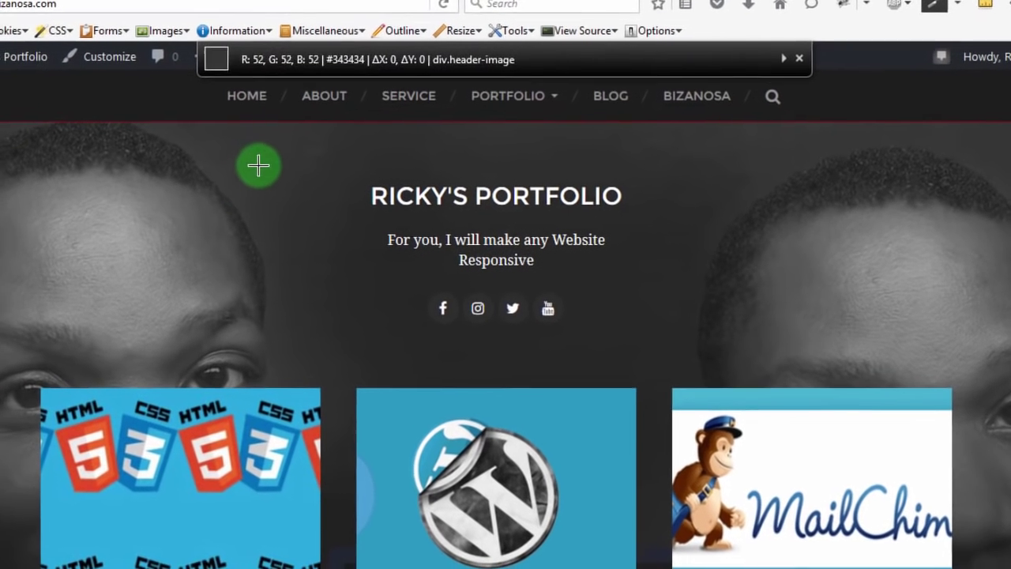
left_click(228, 179)
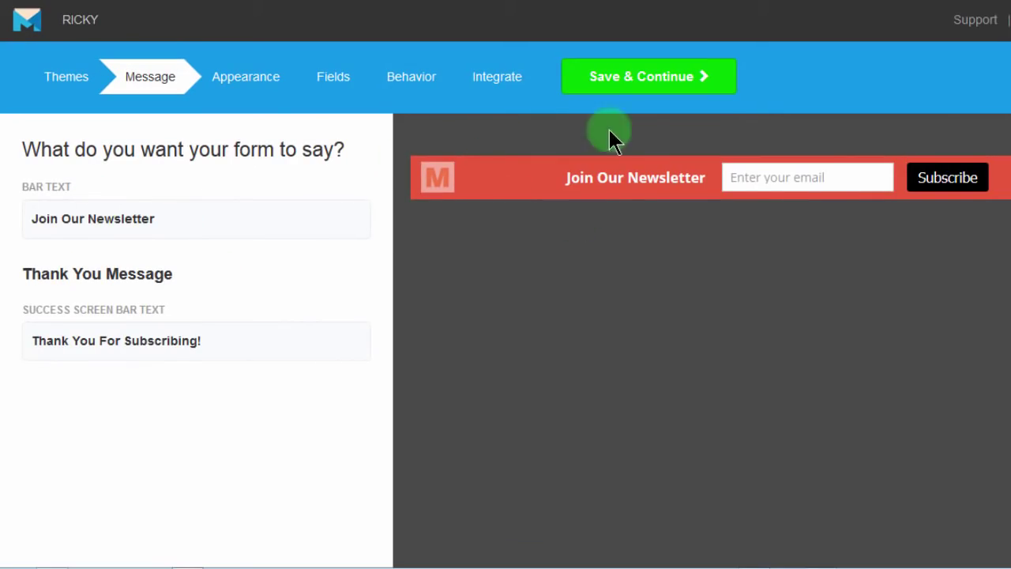
Step: Replace the bar text 'Join Our Newsletter' with 'Learn HTML/CSS for FREE'
left_click(174, 219)
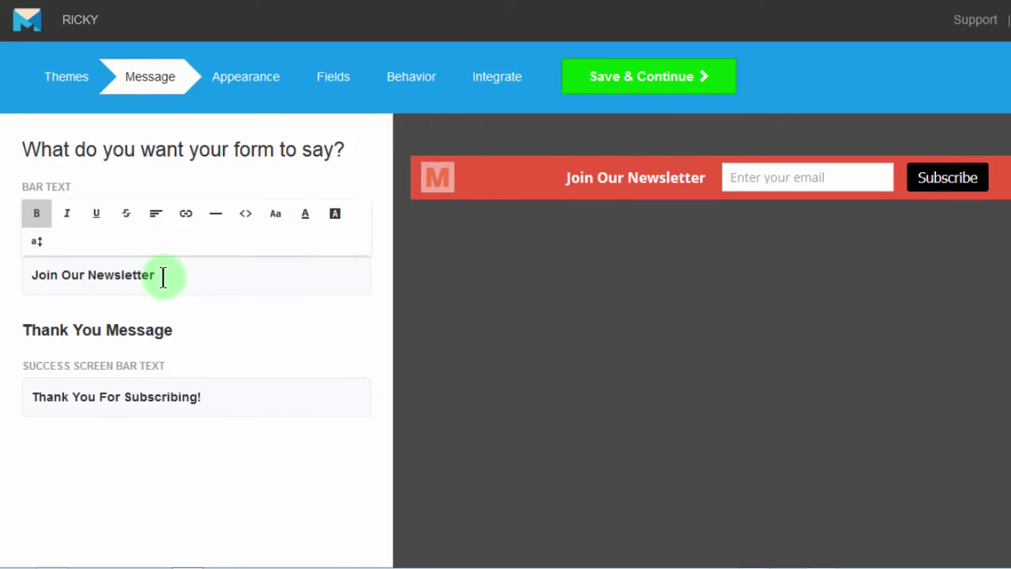
left_click(158, 276)
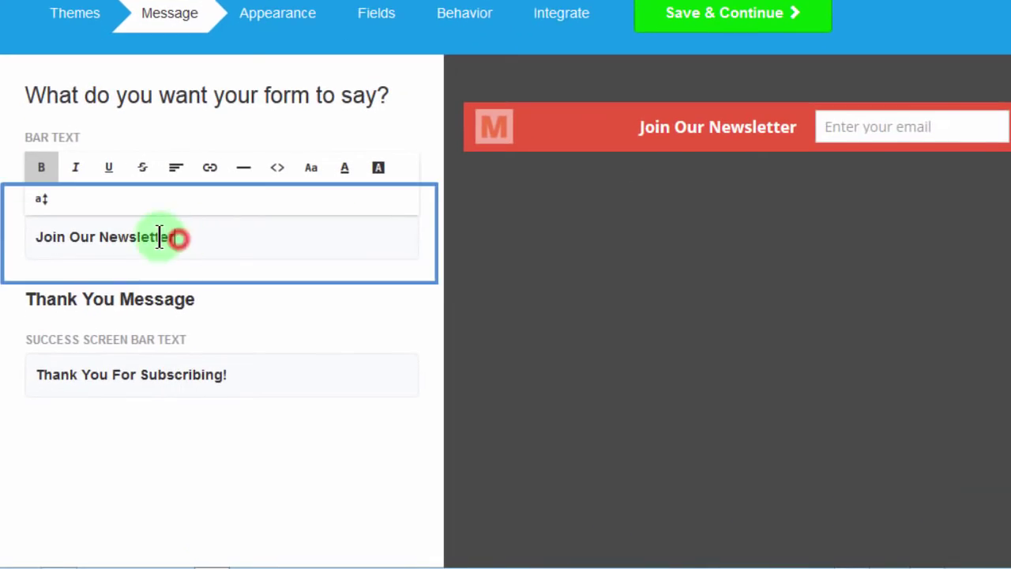
left_click_drag(177, 237, 9, 229)
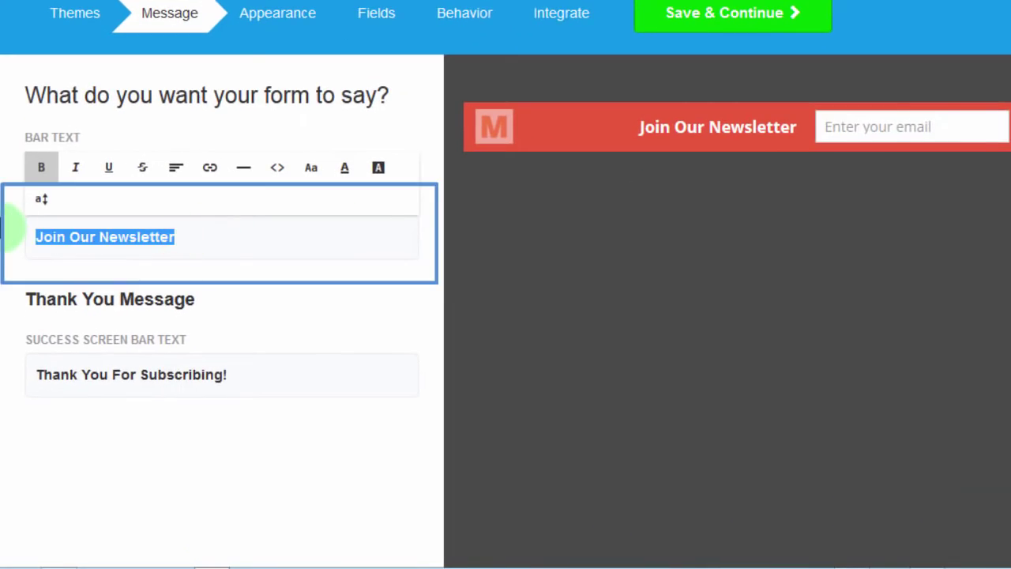
type("Lear")
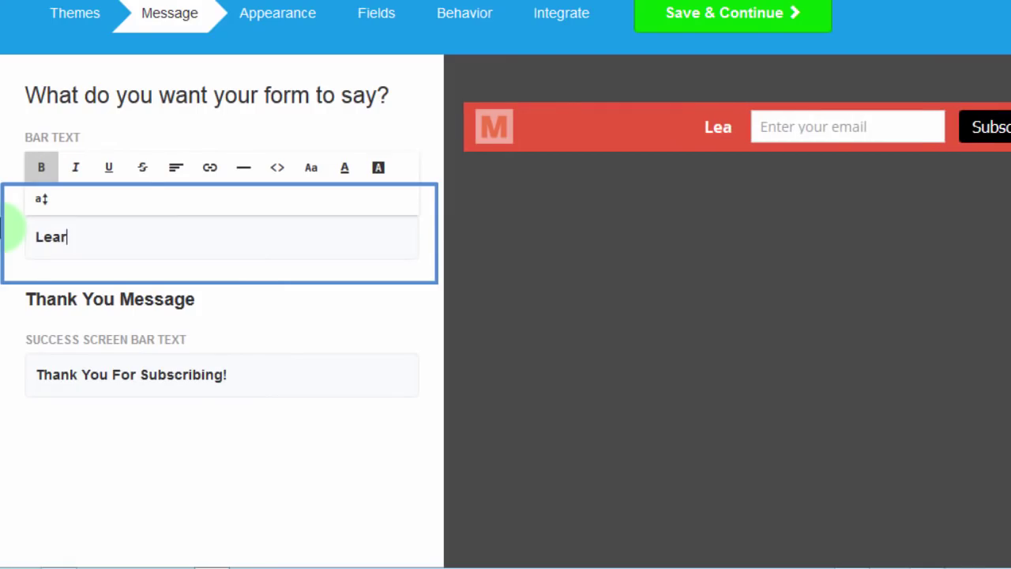
type("n HTML")
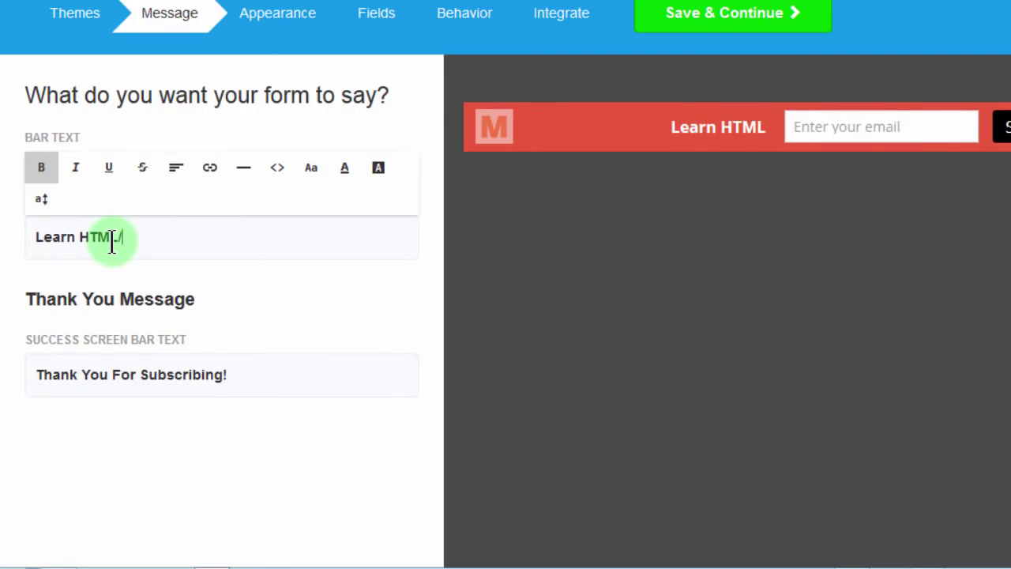
type("/CSS")
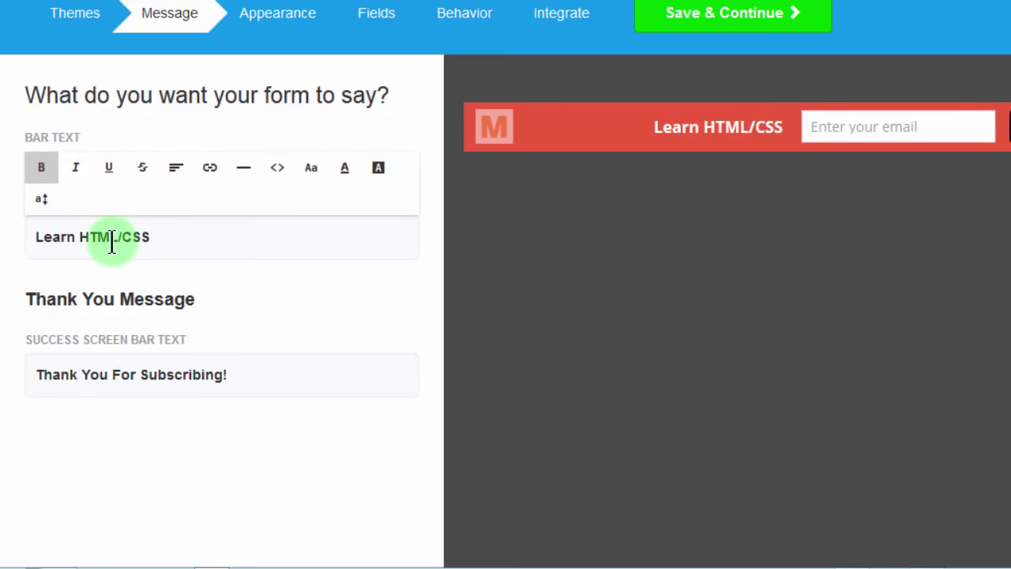
type(" for FR")
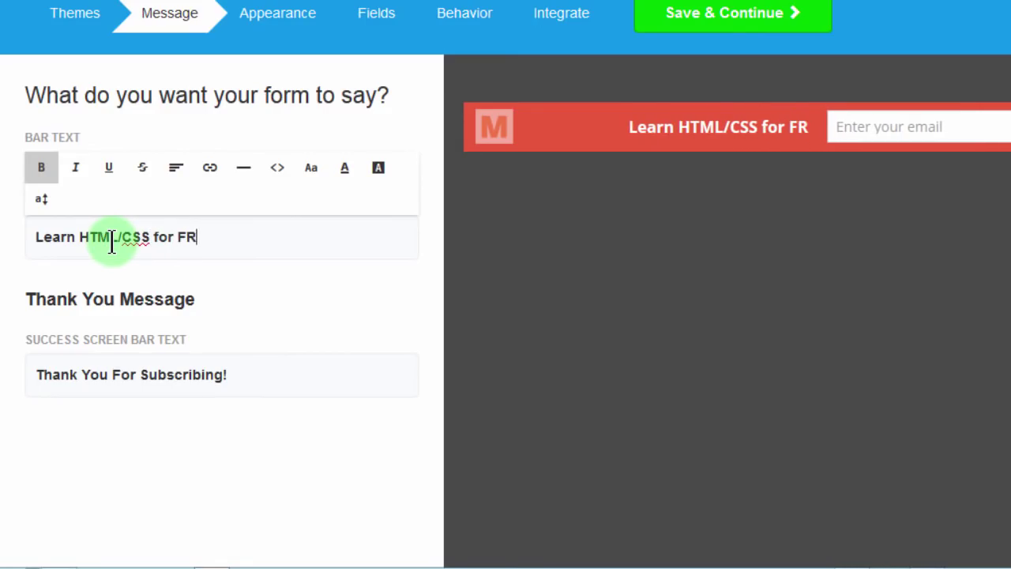
type("EE")
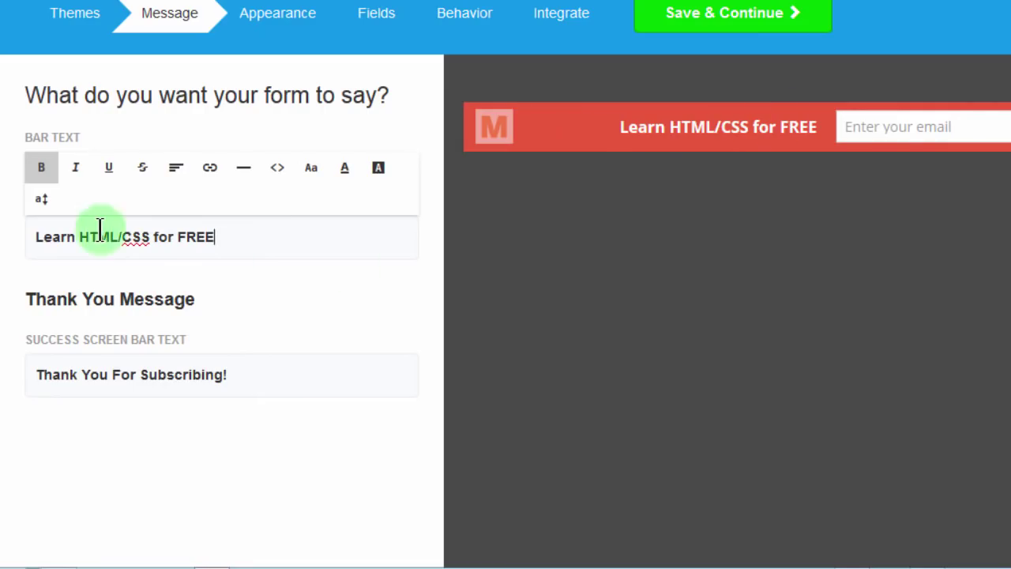
left_click(133, 370)
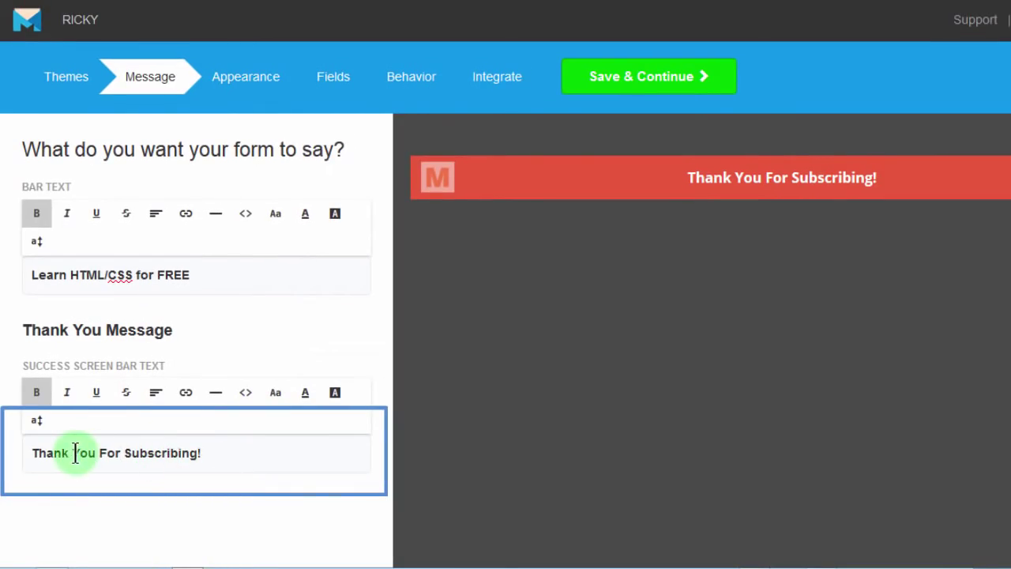
Step: Change the success text to 'Thanks for that!' and bring up the course-link notes
left_click_drag(70, 454, 166, 452)
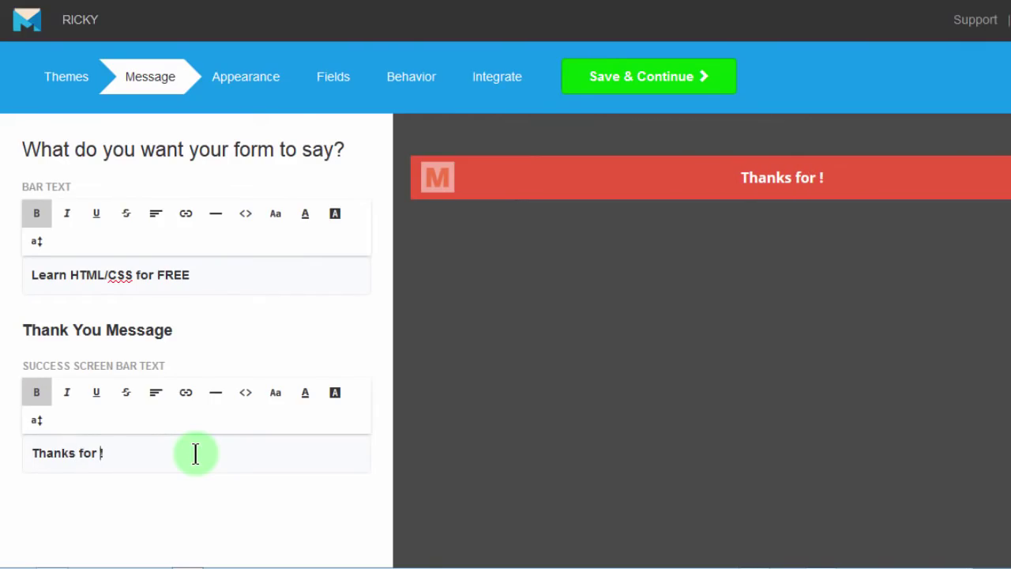
left_click(165, 469)
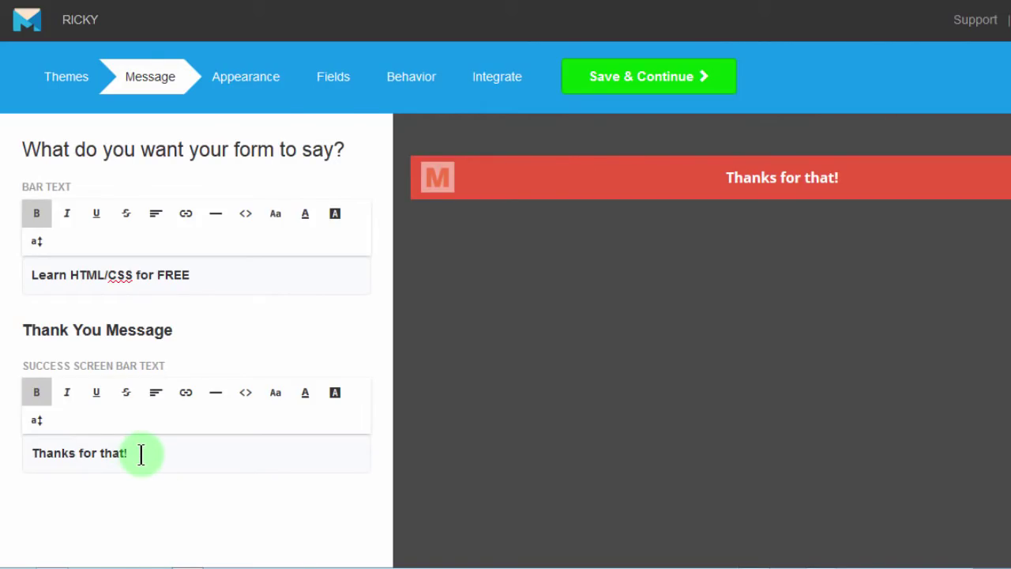
key("alt+Tab")
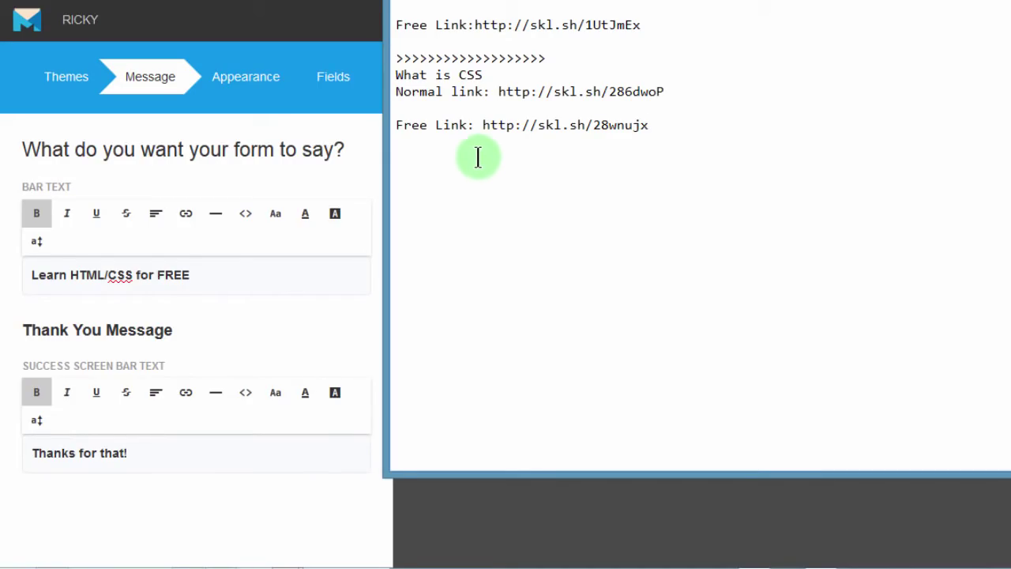
left_click_drag(482, 125, 661, 125)
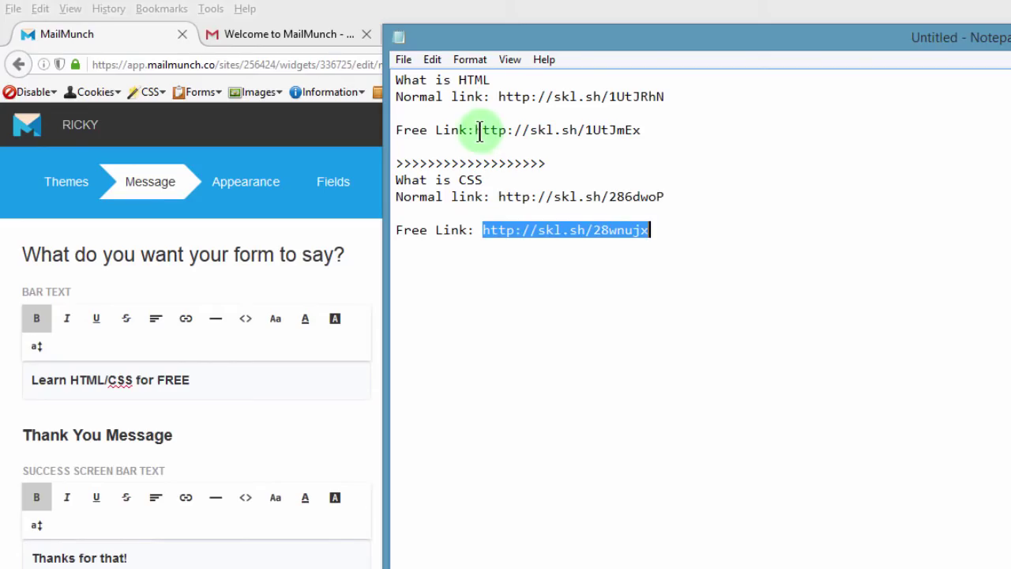
left_click_drag(477, 130, 642, 132)
key("ctrl+c")
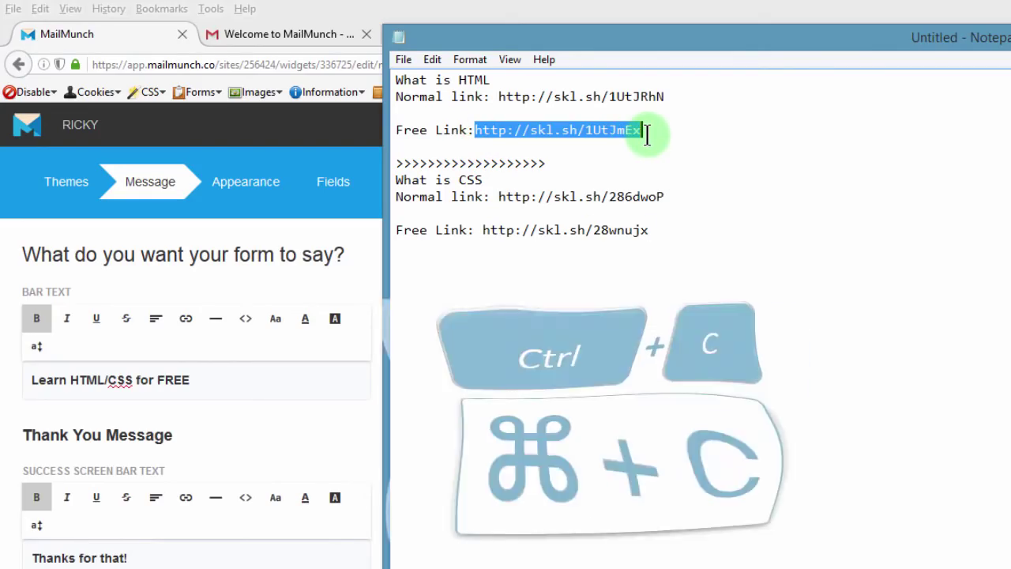
left_click(150, 557)
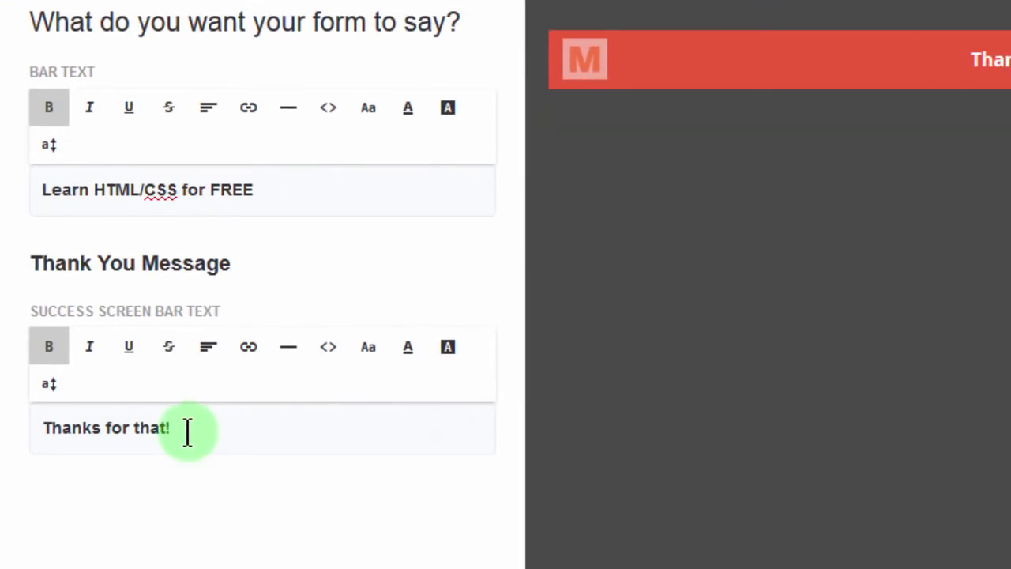
Step: Append 'Join the HTML and CSS course .' after 'Thanks for that!' and select 'HTML'
left_click(194, 432)
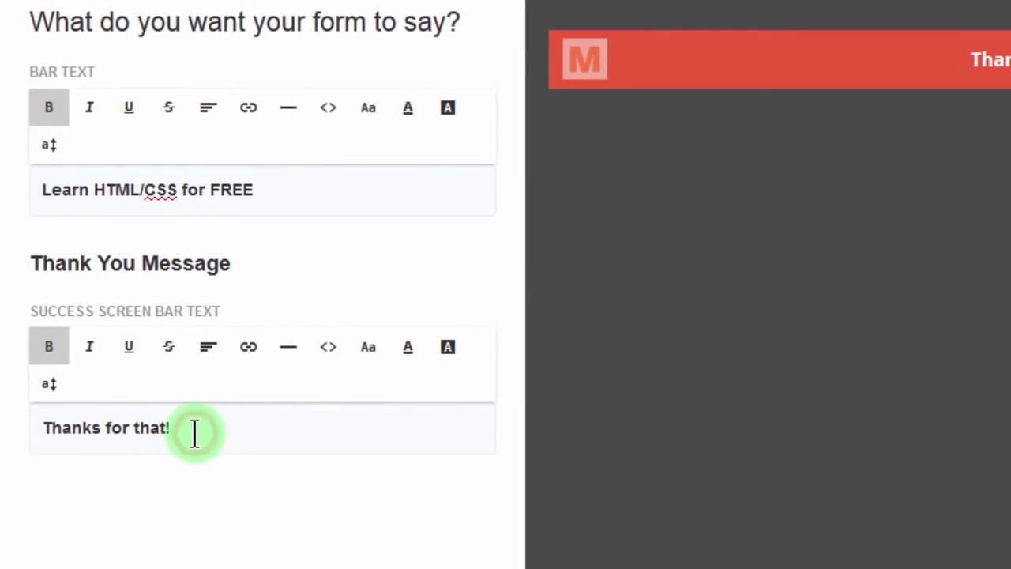
type("Join the HTML  and CSS co")
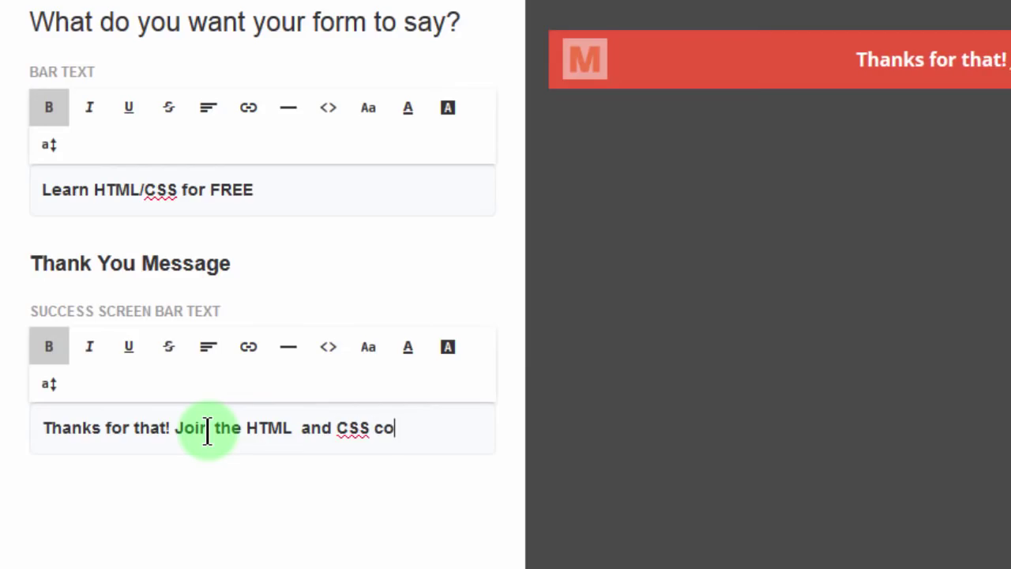
type("urse")
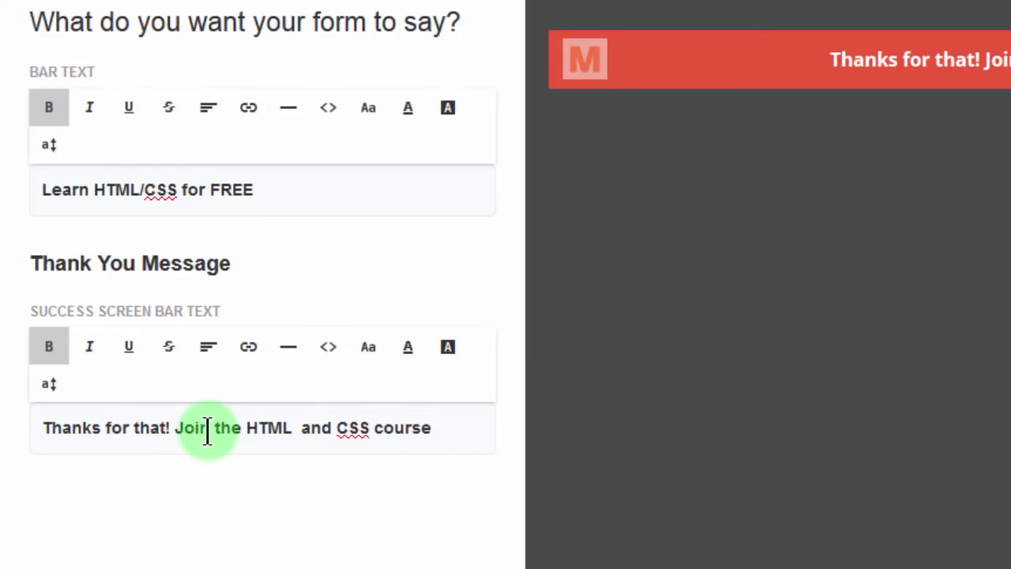
type(" .")
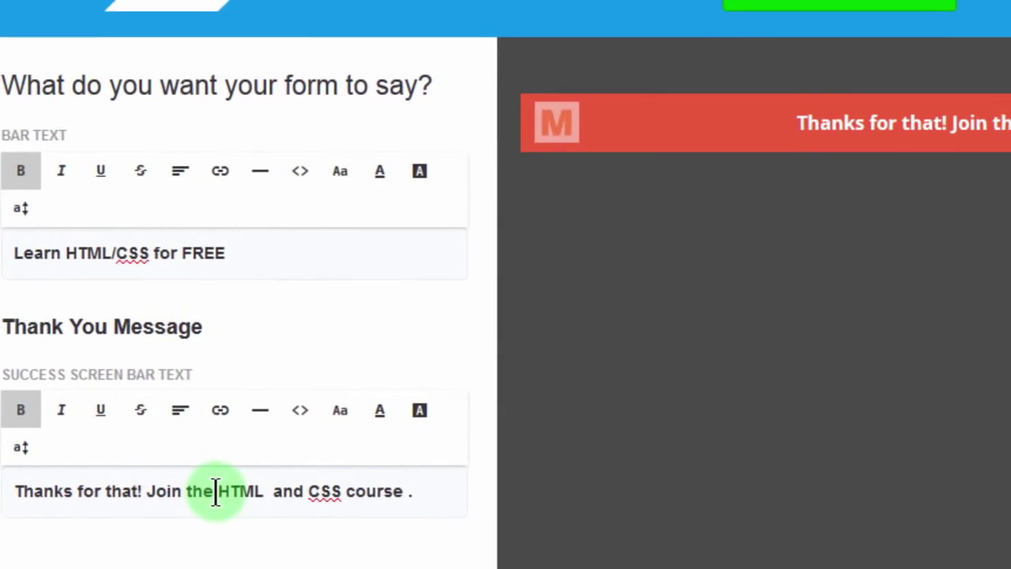
left_click_drag(210, 491, 259, 490)
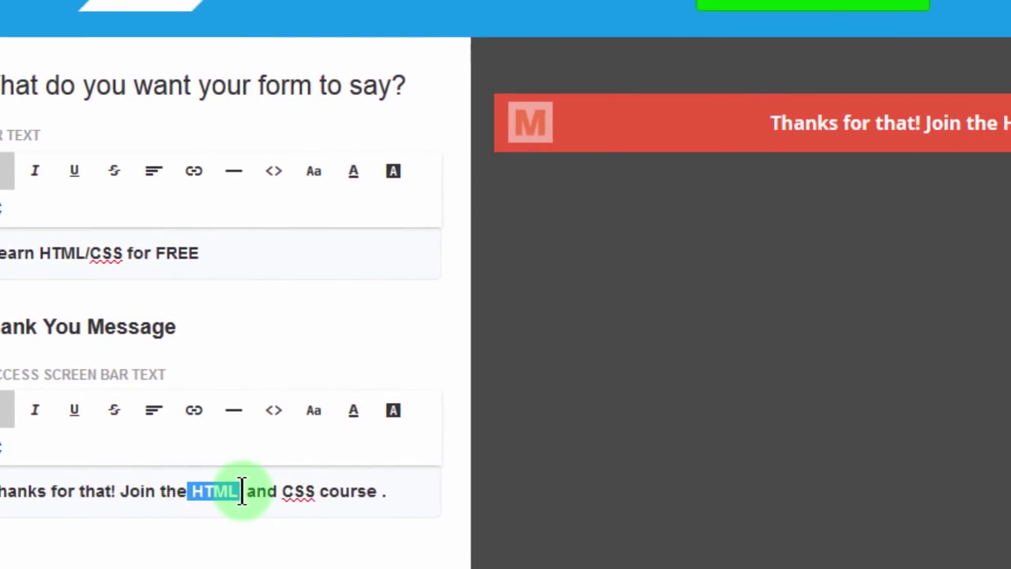
Step: Link the word 'HTML' to the HTML course URL, opening in a new tab
left_click(187, 409)
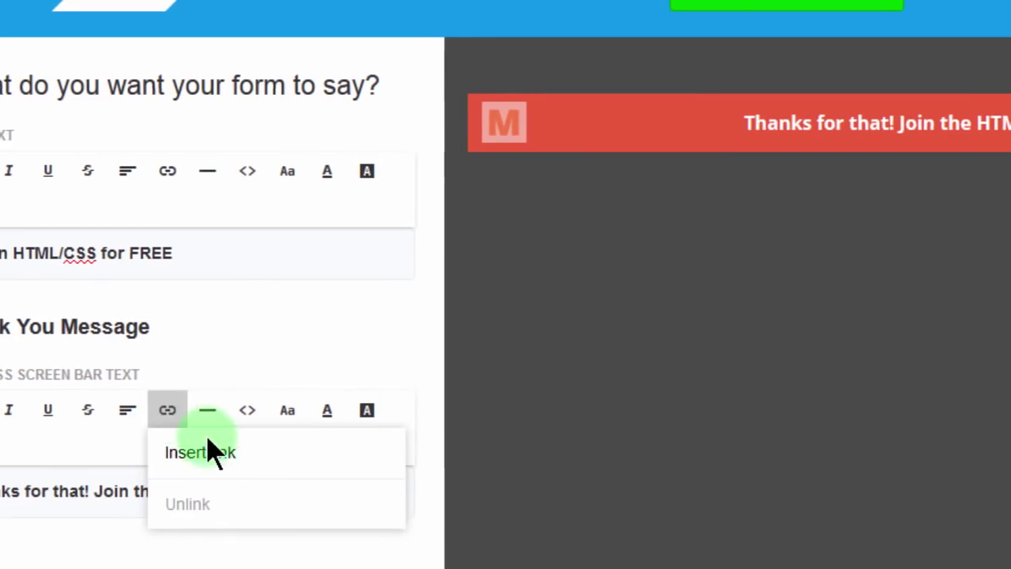
left_click(199, 461)
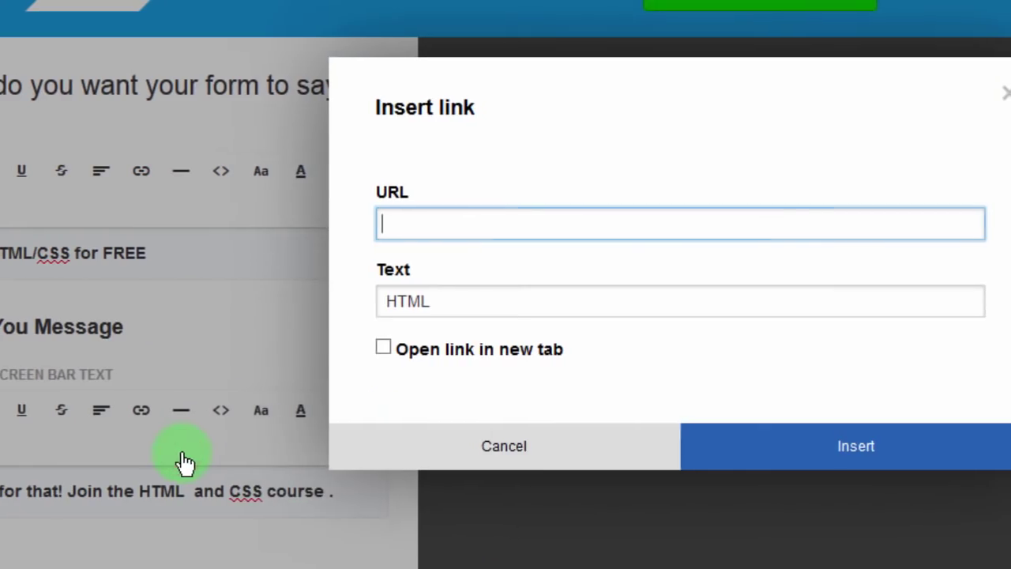
key("ctrl+v")
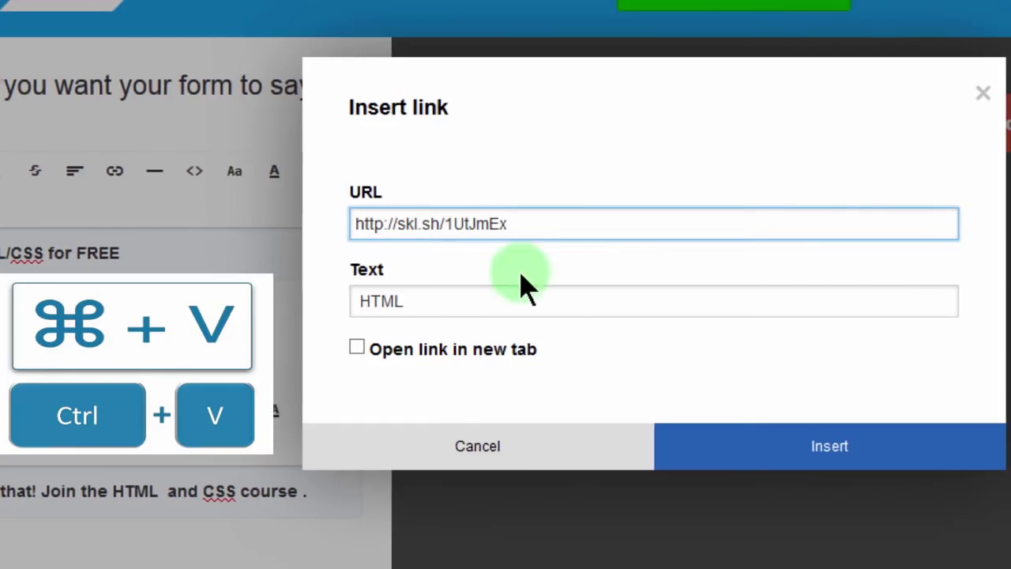
left_click(350, 347)
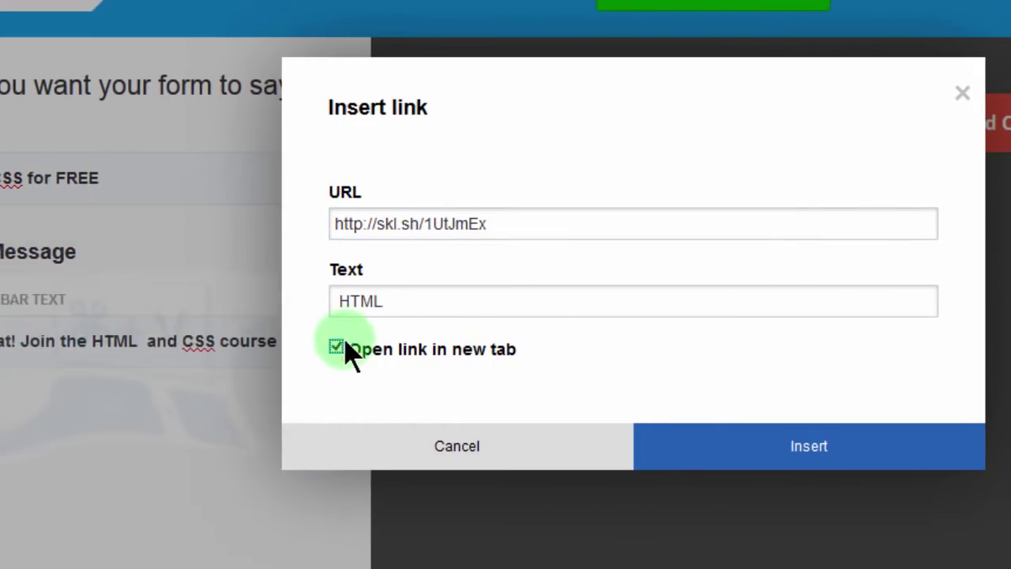
left_click(786, 448)
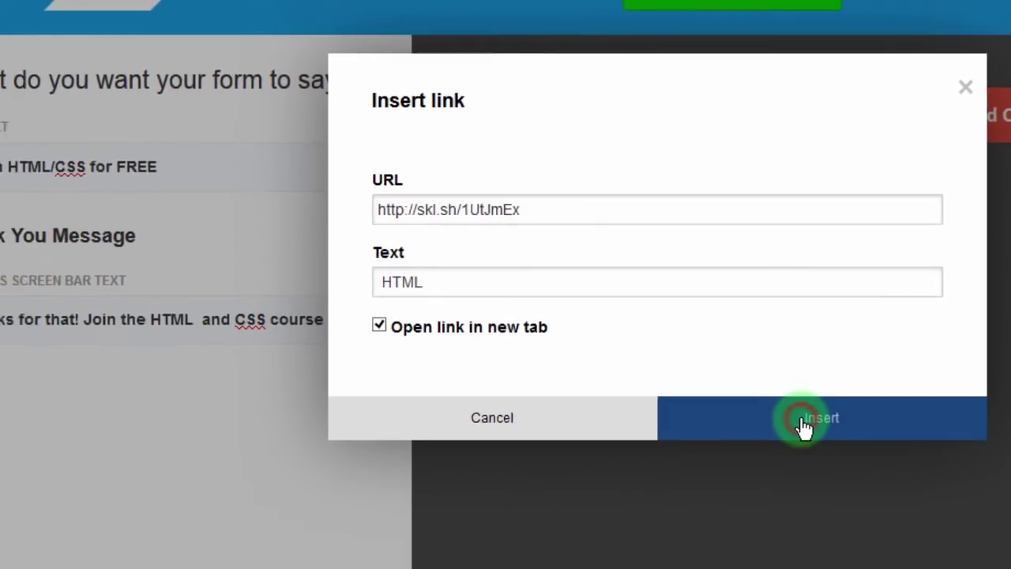
left_click(802, 427)
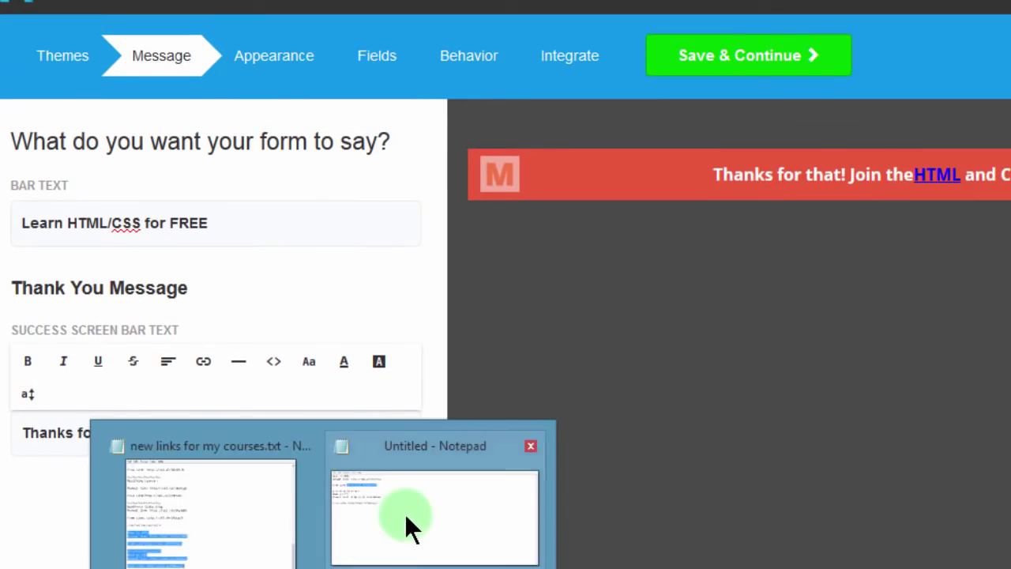
Step: Link the word 'CSS' to the free CSS course URL, opening in a new tab
left_click(406, 517)
left_click_drag(553, 113, 747, 113)
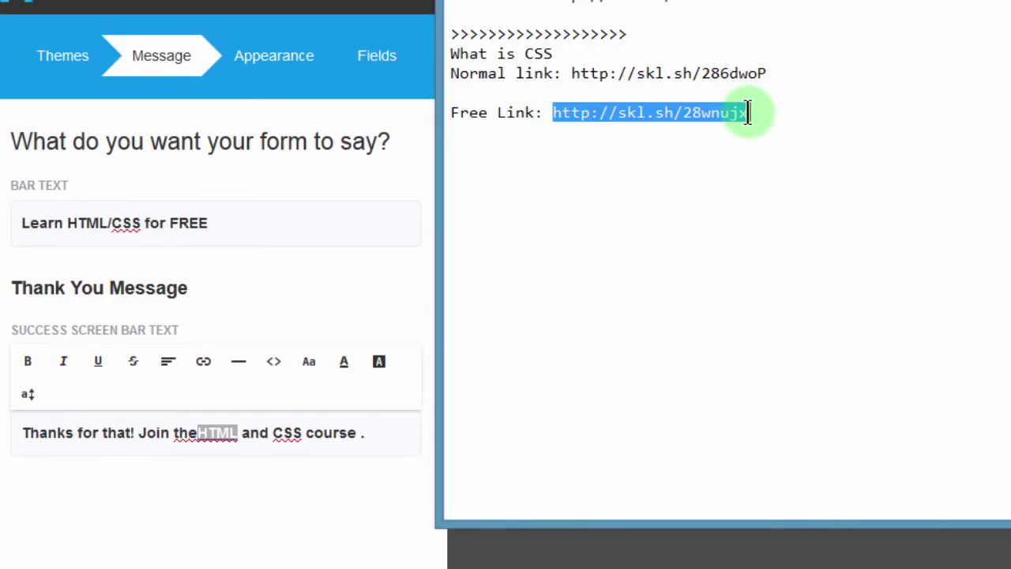
left_click_drag(272, 433, 303, 435)
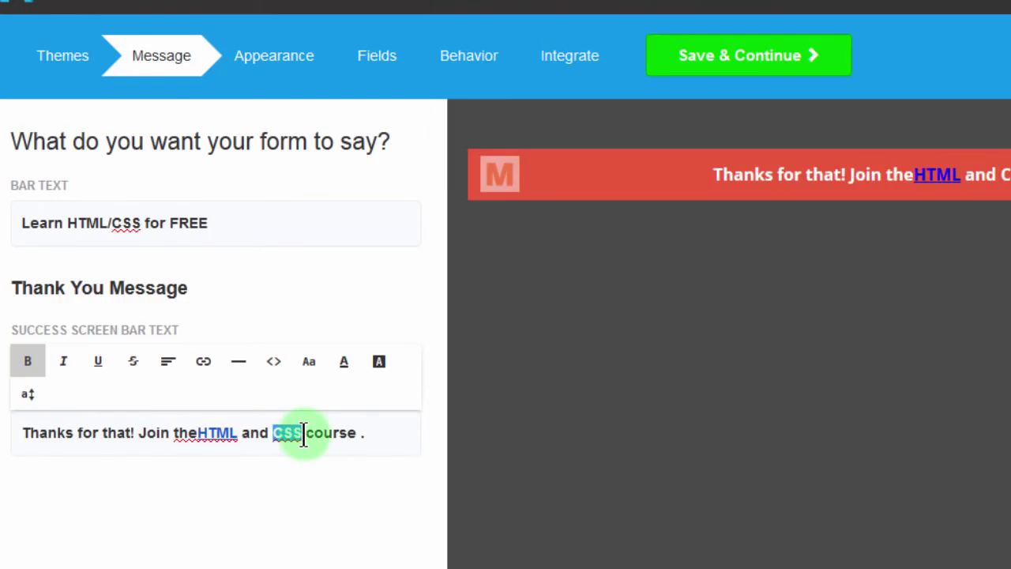
left_click(203, 362)
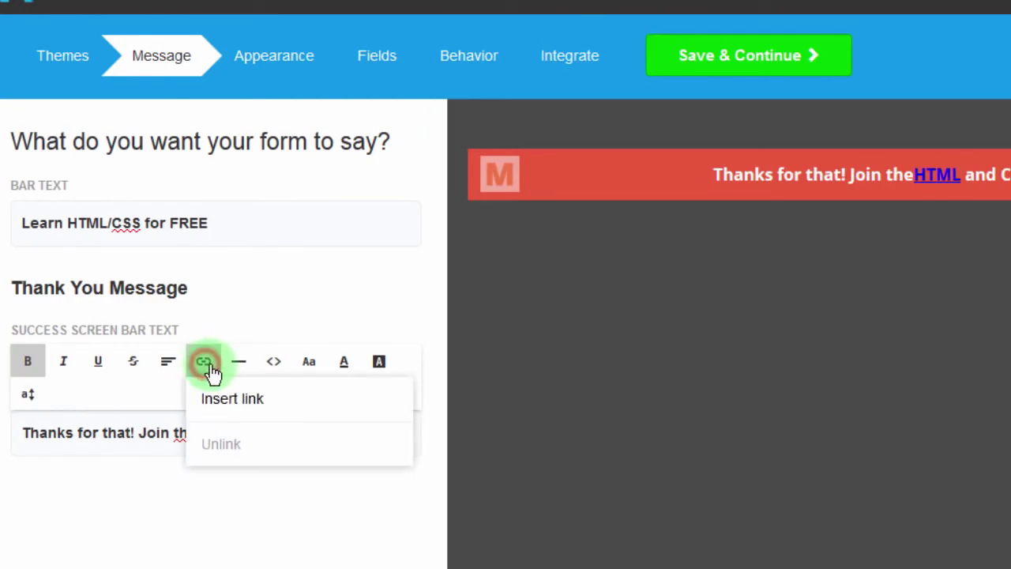
left_click(260, 401)
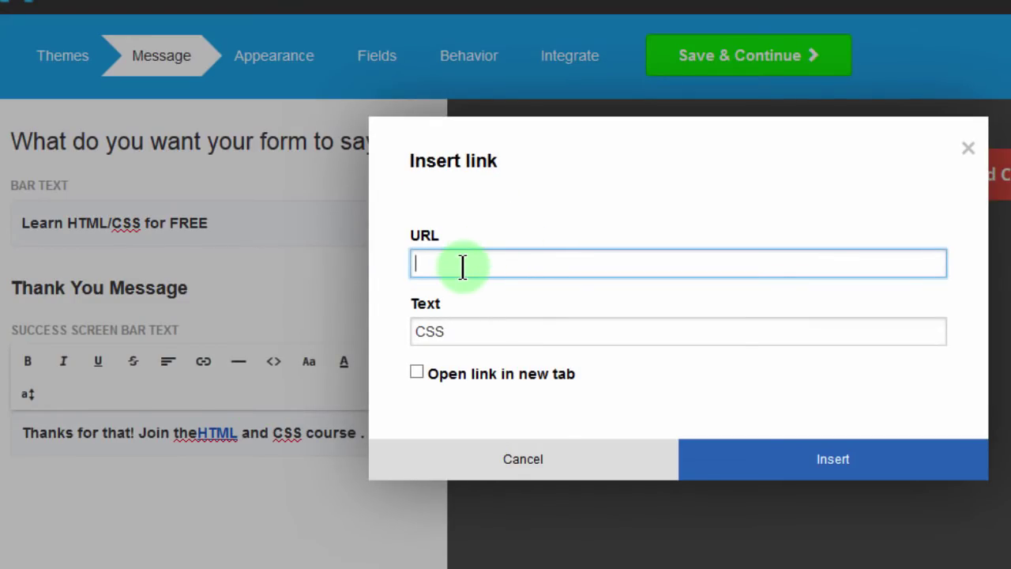
key("ctrl+v")
left_click(416, 372)
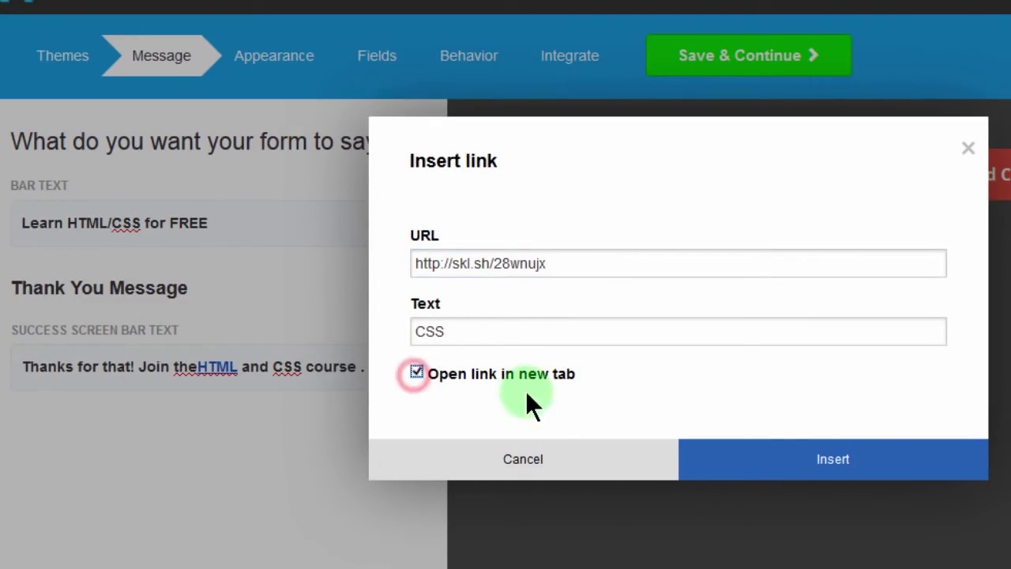
left_click(790, 465)
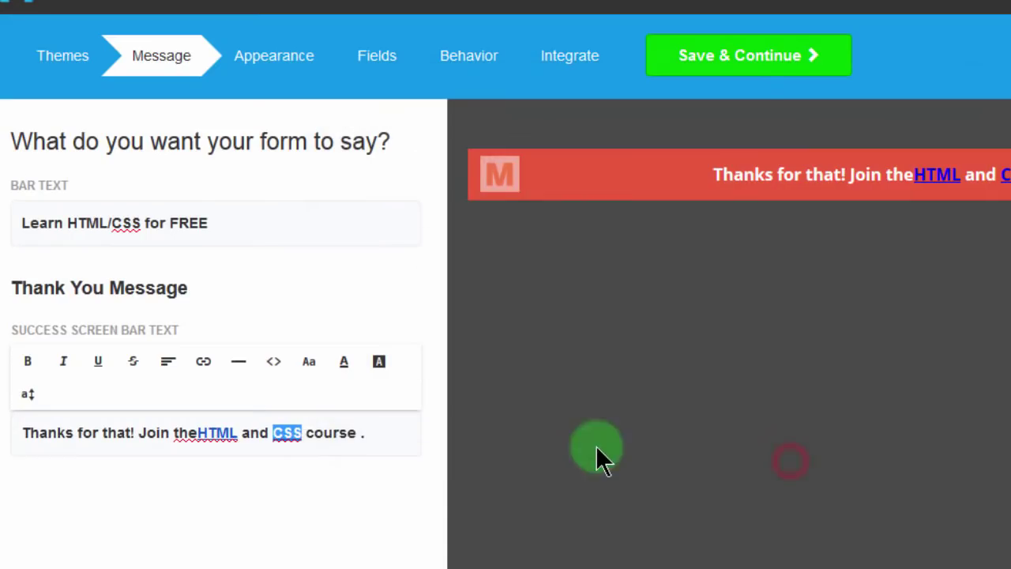
Step: Verify the HTML link's address and save the message
left_click(197, 433)
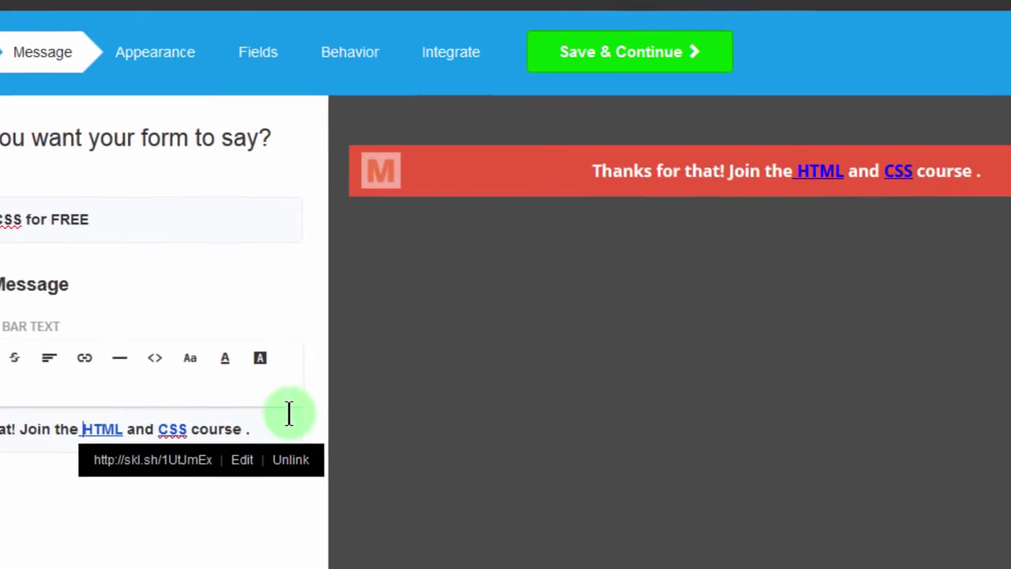
left_click(315, 430)
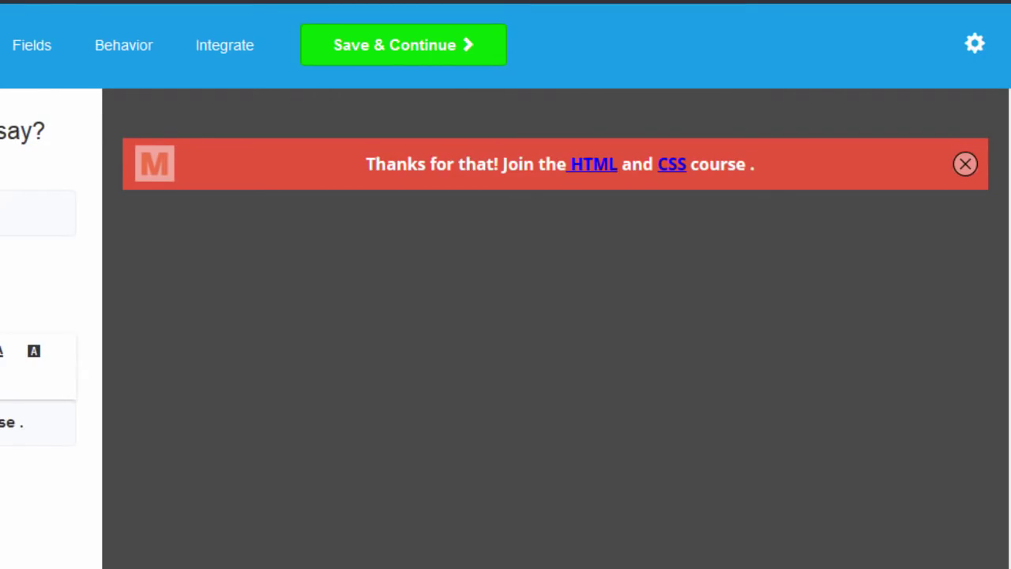
left_click(403, 49)
Step: On Appearance, set the theme background colour to very dark purple #1A051A
left_click(403, 49)
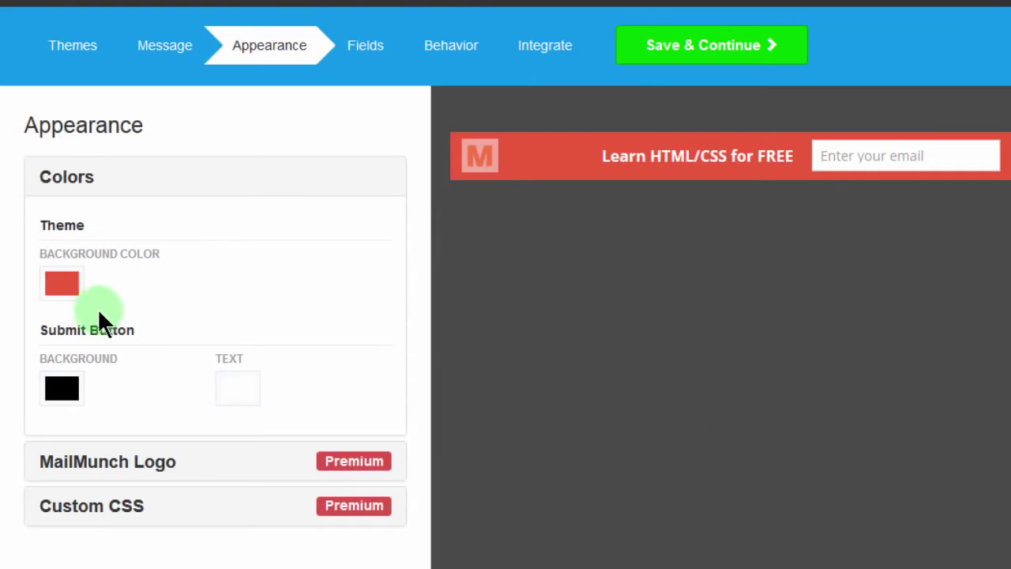
left_click(53, 286)
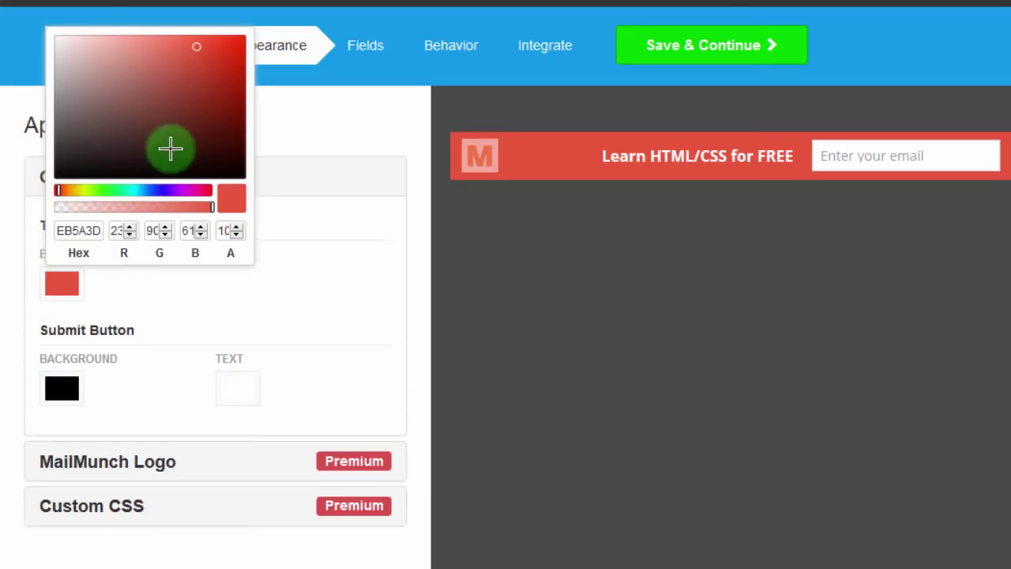
left_click(96, 229)
key("ctrl+a")
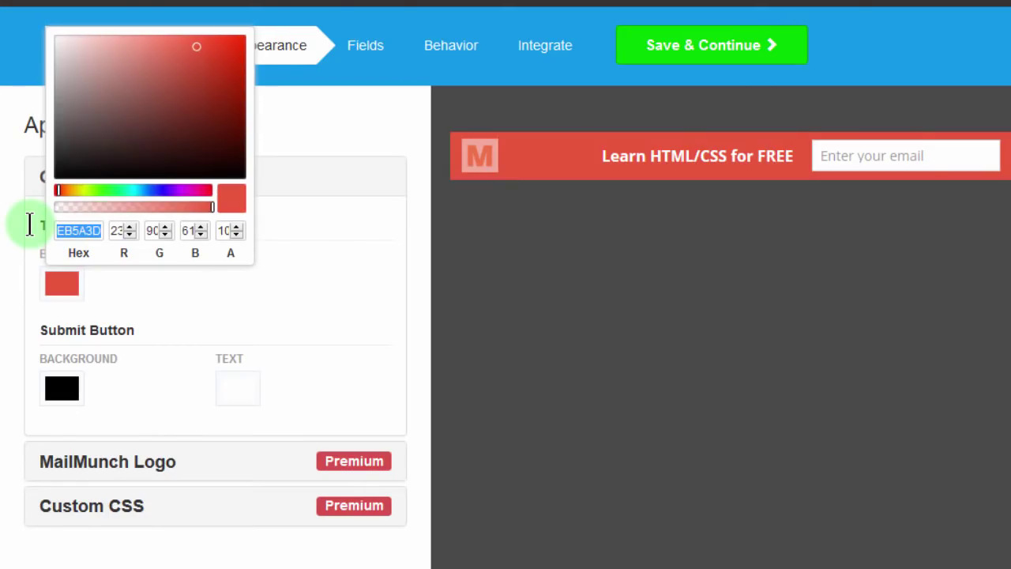
type("#331133")
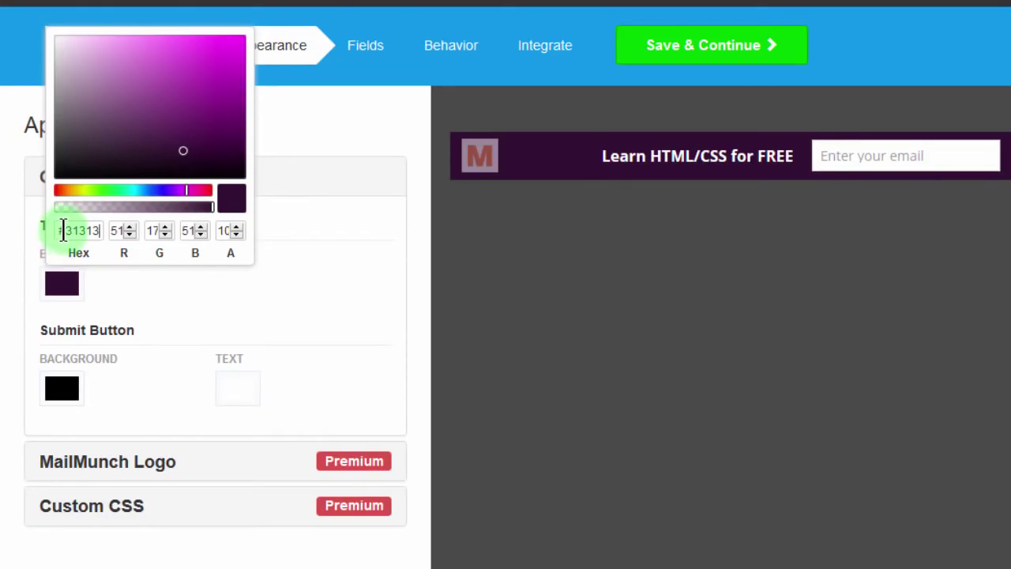
left_click(63, 230)
type("#")
left_click(210, 162)
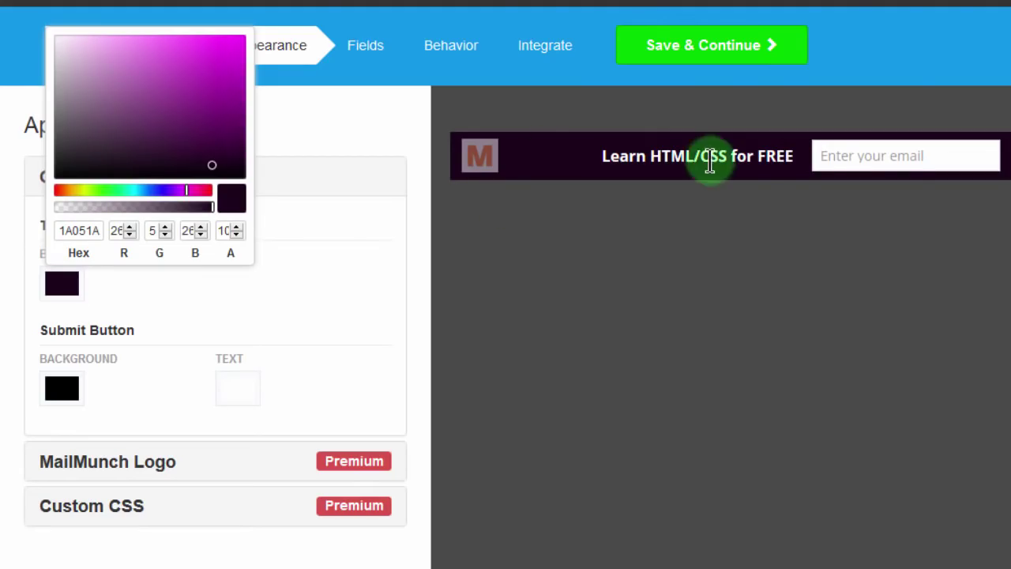
left_click(288, 284)
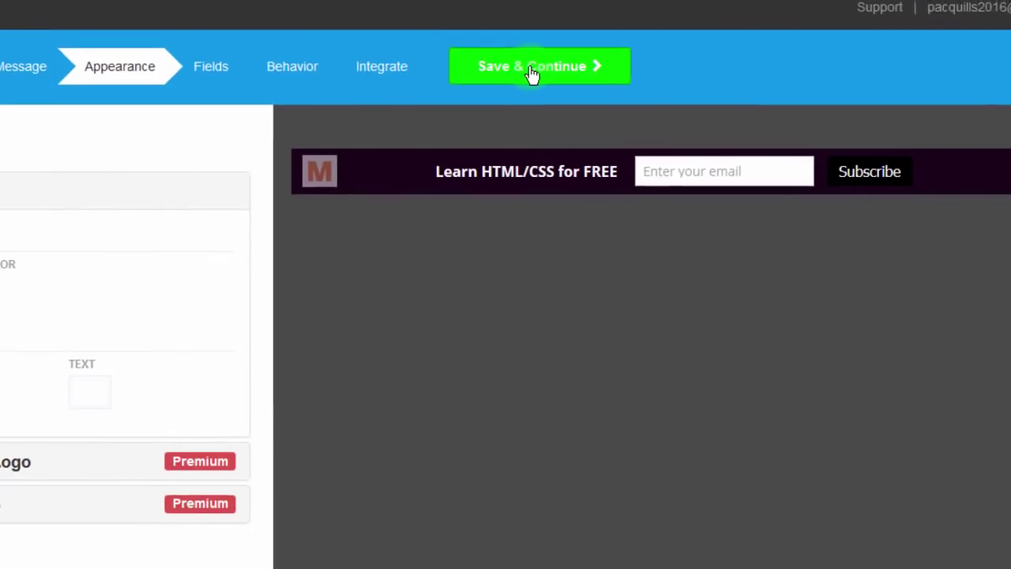
Step: In the form fields, delete the Name field so the bar asks only for an email
left_click(466, 60)
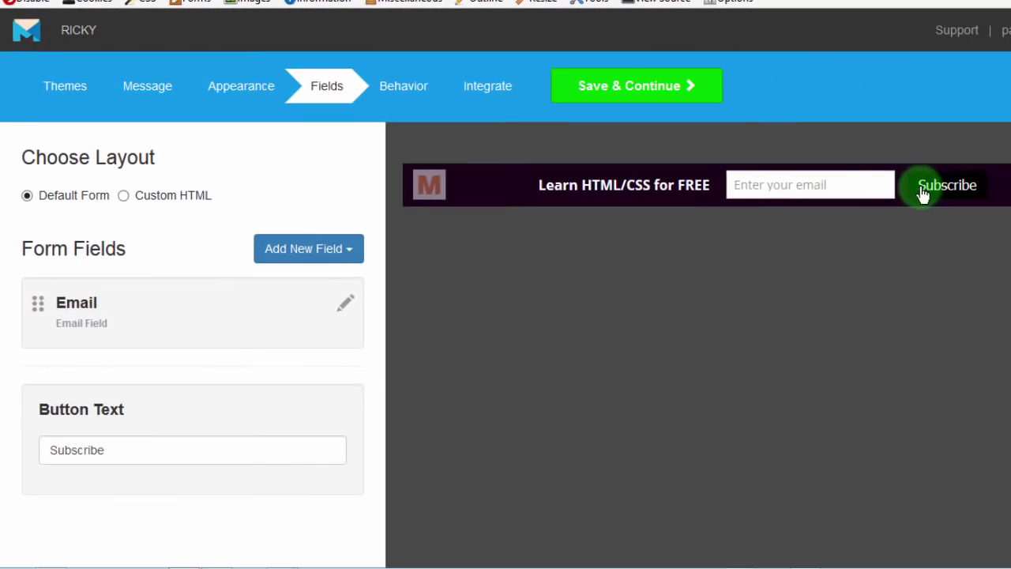
left_click(349, 251)
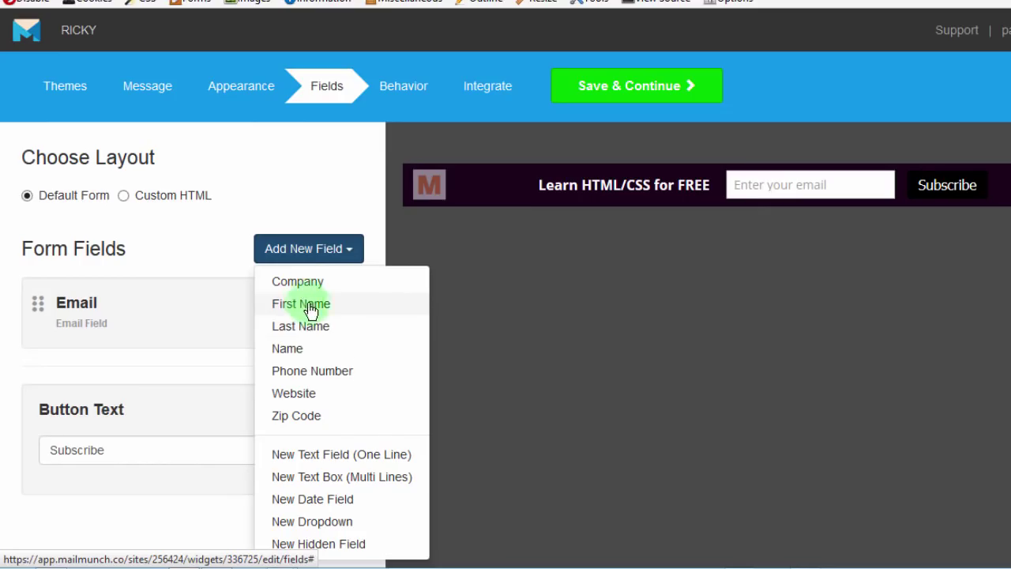
left_click(289, 348)
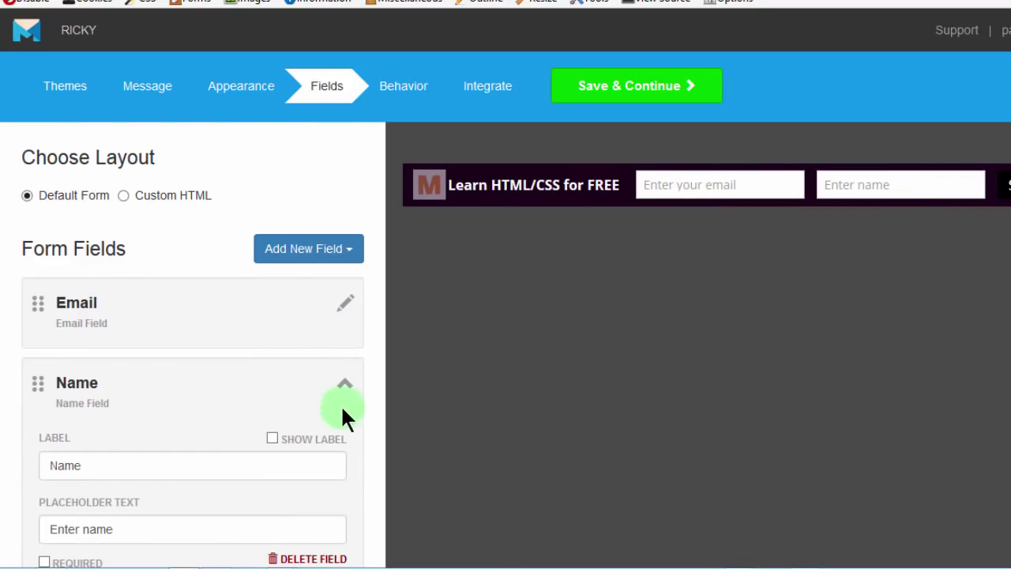
scroll(361, 444, "down", 2)
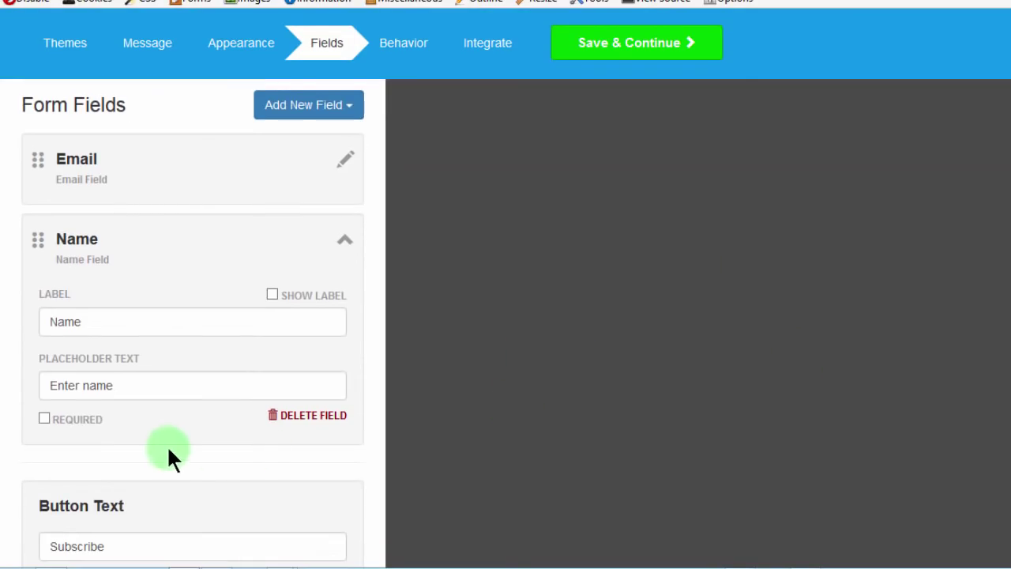
left_click(314, 416)
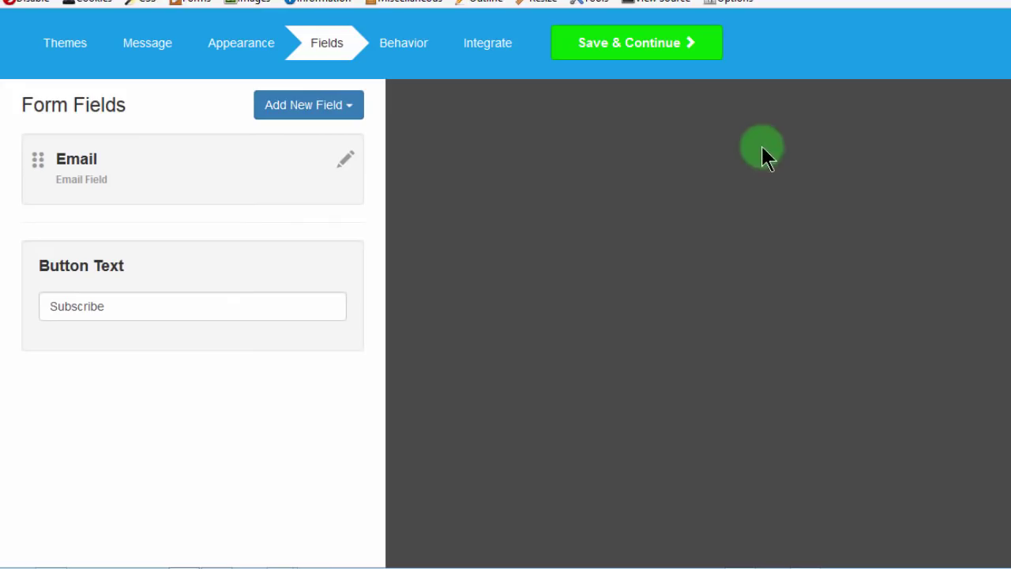
Step: Change the submit button label from Subscribe to 'Okay' and return to Appearance
scroll(897, 257, "up", 2)
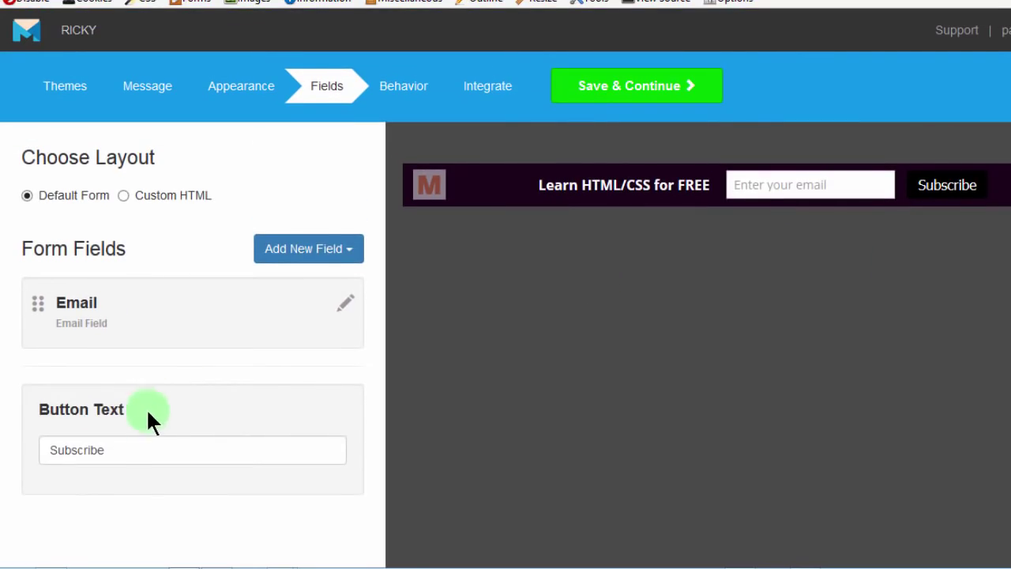
left_click_drag(113, 449, 2, 430)
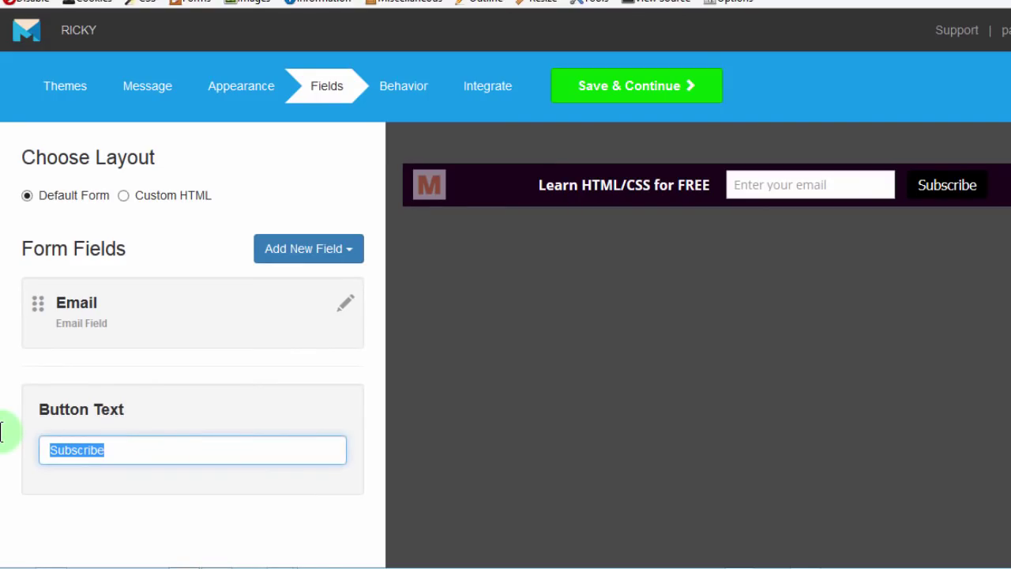
type("Okay")
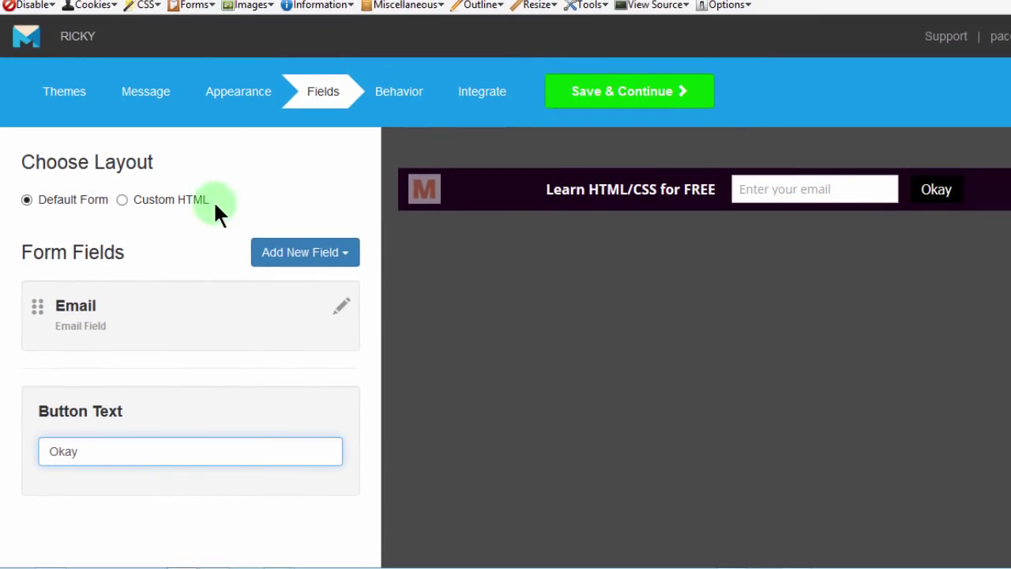
left_click(245, 85)
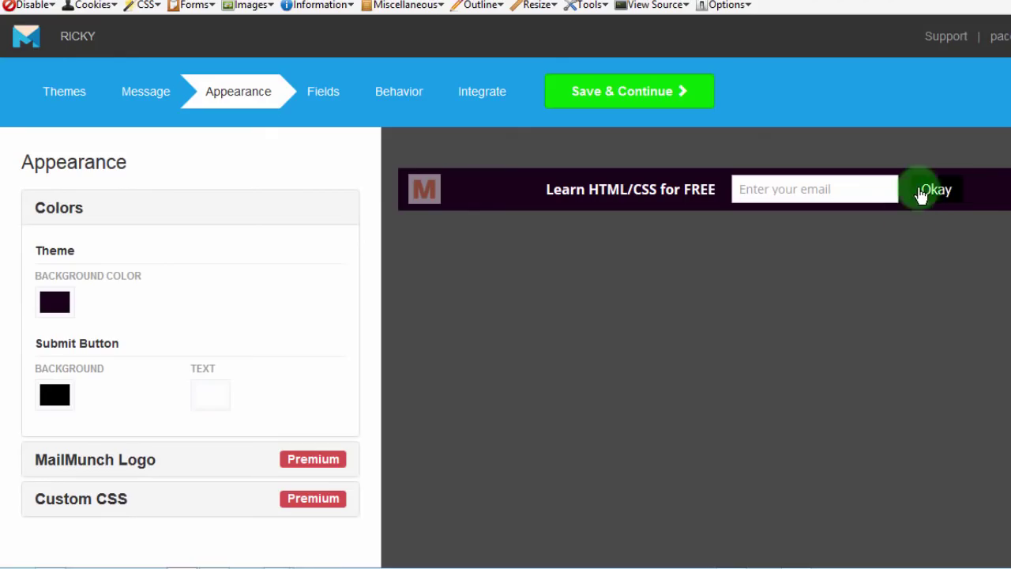
Step: Try a FFF background and bright red text on the submit button
left_click(57, 394)
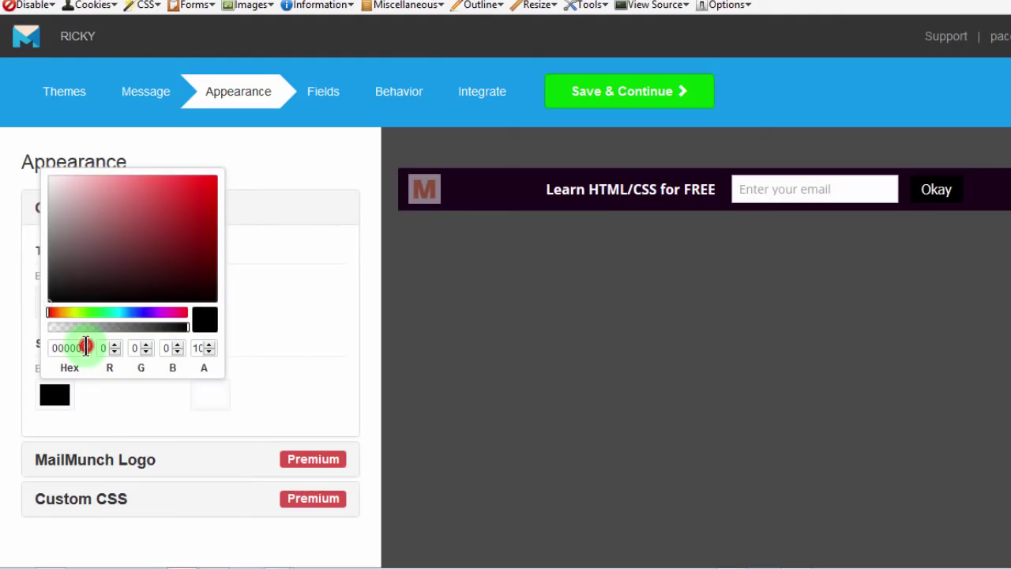
left_click_drag(85, 347, 0, 348)
type("FF")
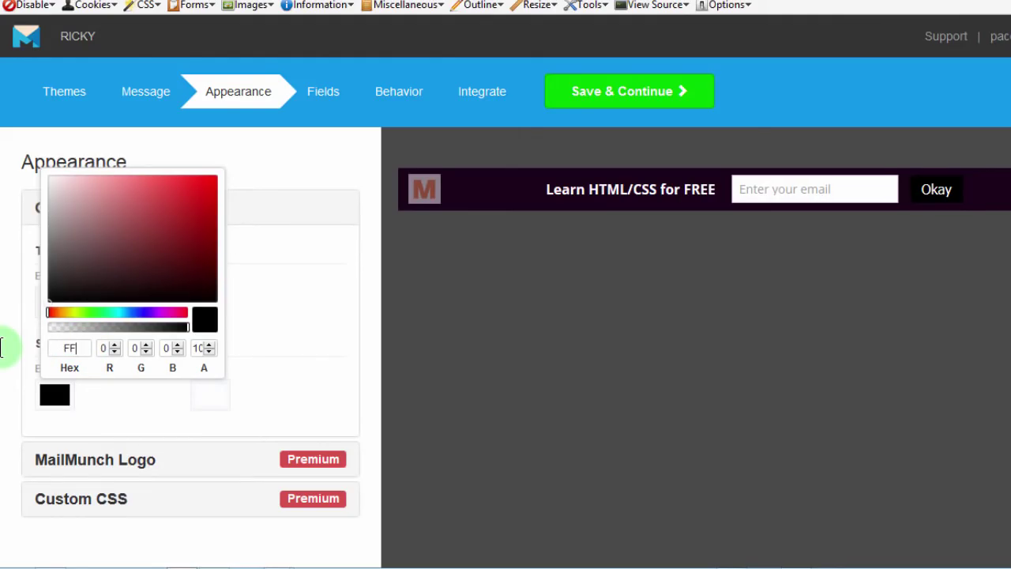
type("F")
left_click(106, 402)
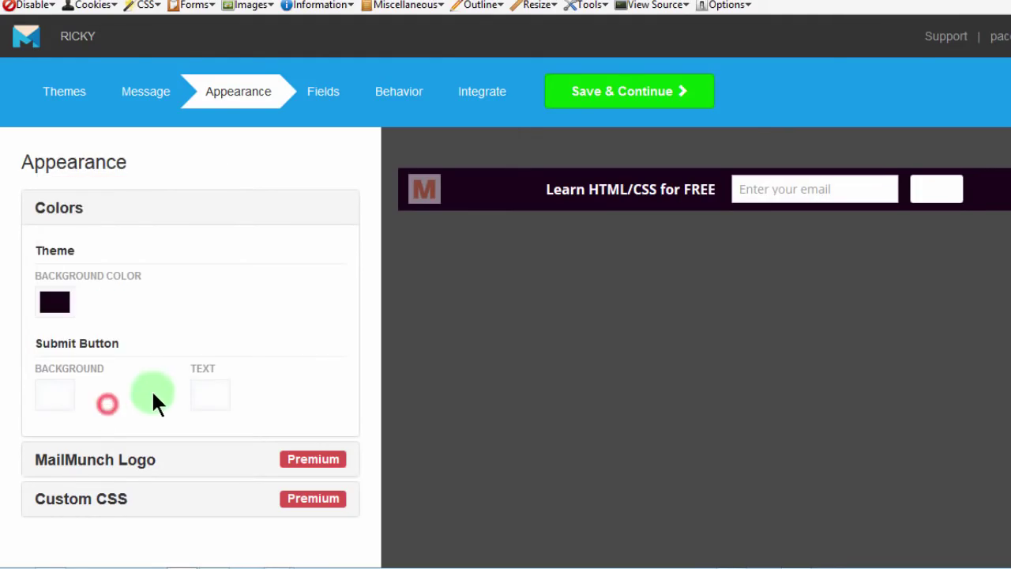
left_click(210, 397)
left_click(229, 357)
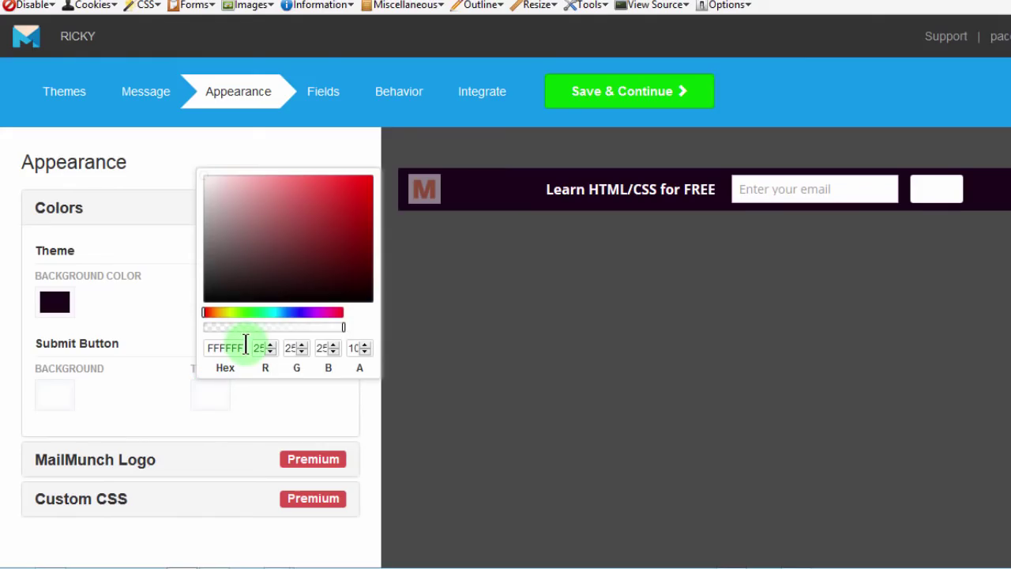
left_click_drag(244, 348, 139, 346)
type("000")
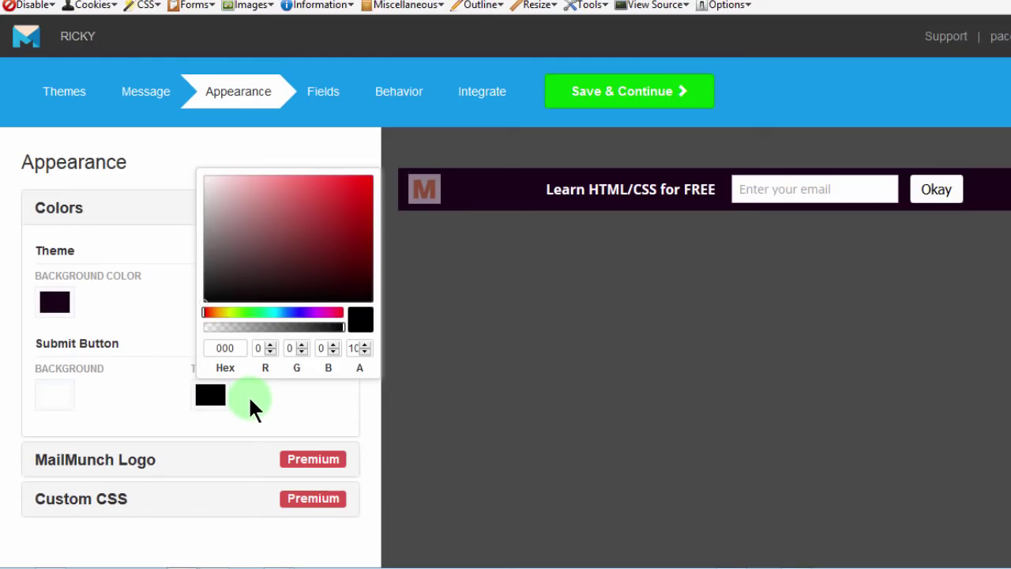
left_click(359, 184)
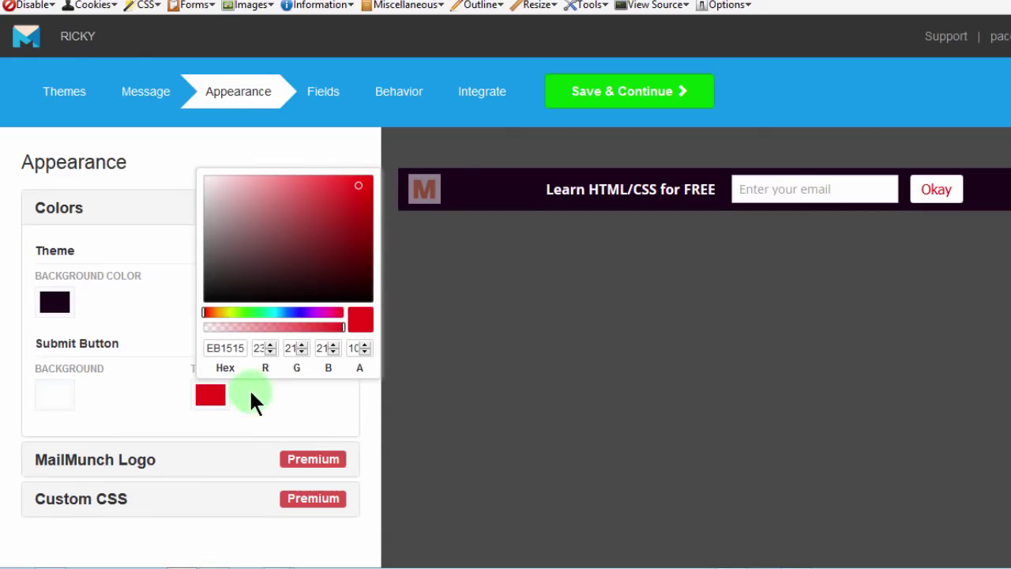
left_click(170, 407)
Step: Set the Okay button background to bright red and its text colour to FFF
left_click(52, 397)
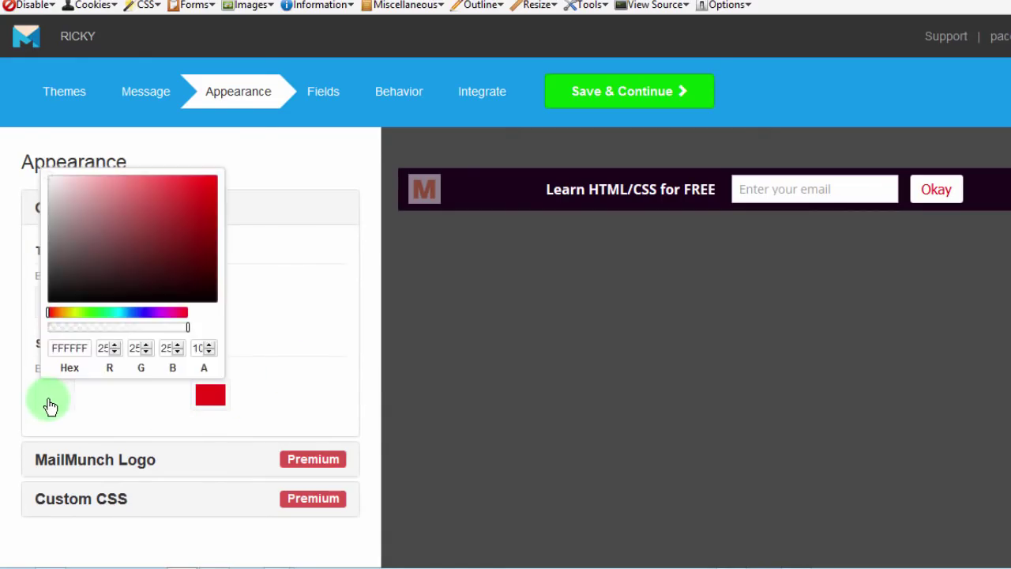
left_click(207, 181)
left_click(221, 396)
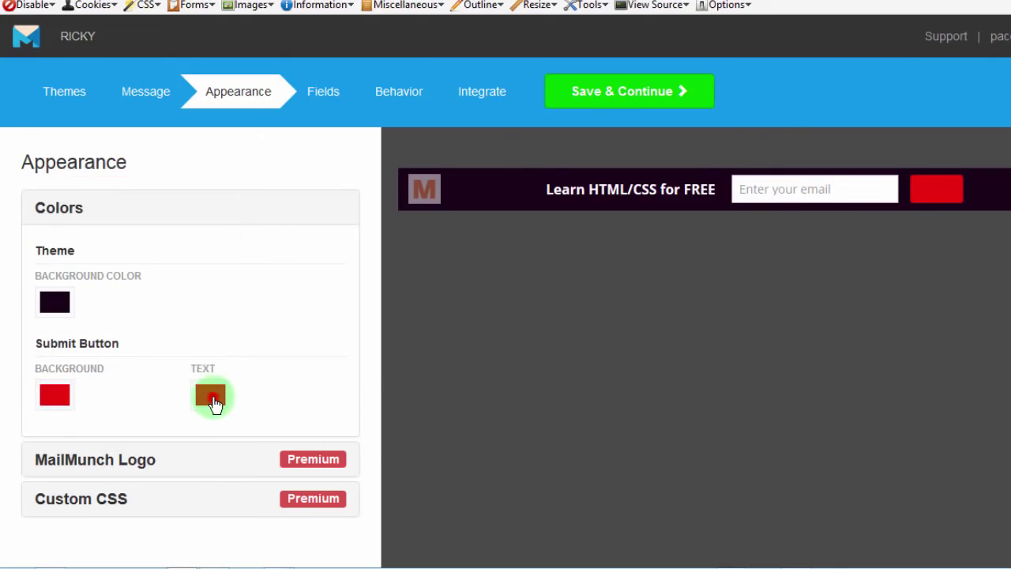
left_click(212, 401)
double_click(244, 348)
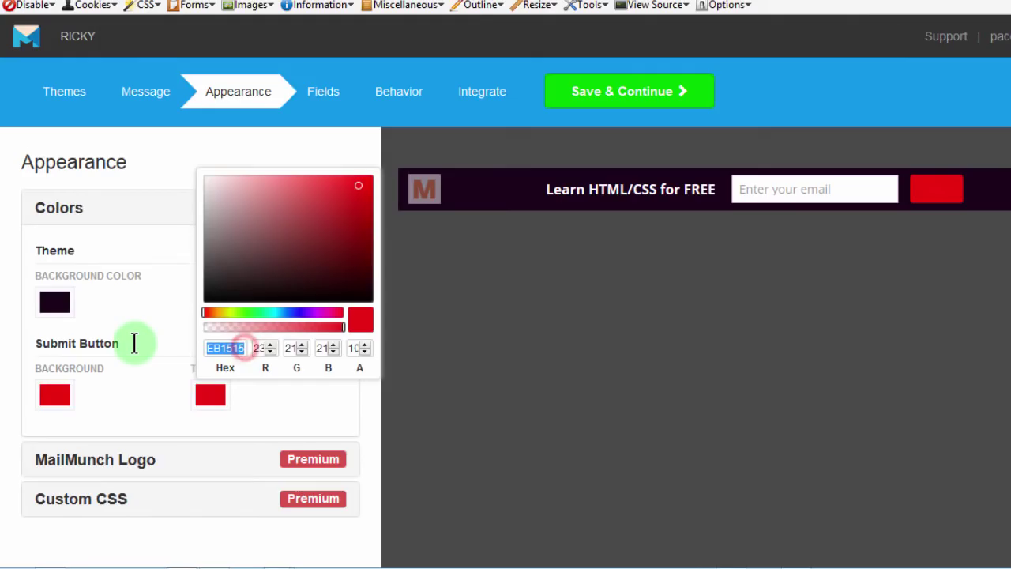
type("FFF")
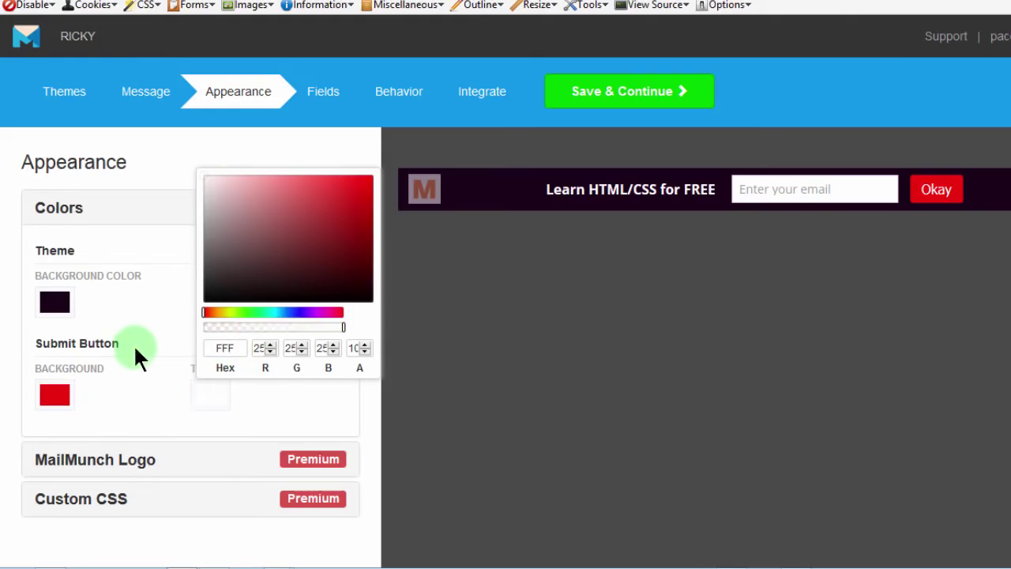
left_click(273, 405)
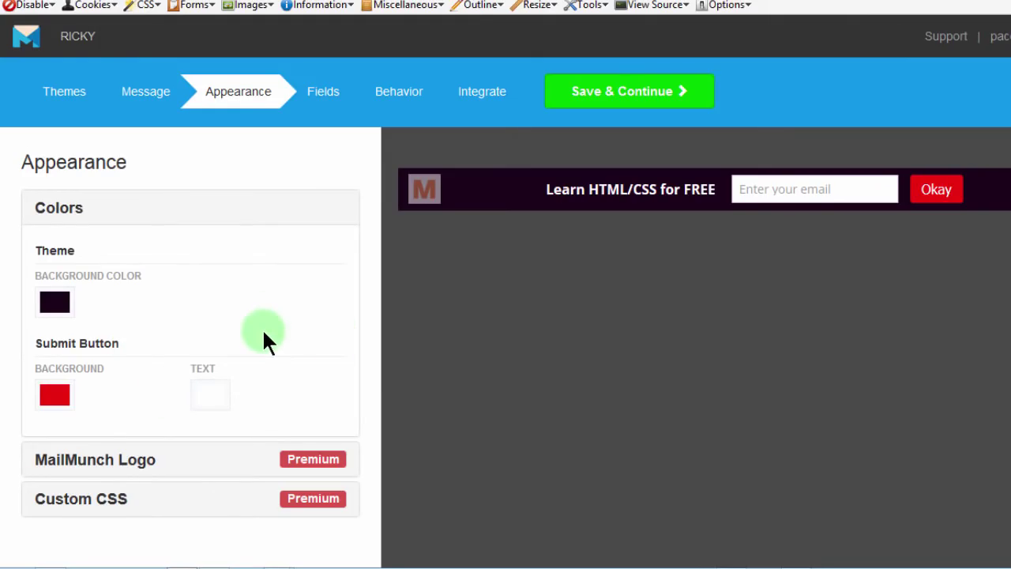
Step: Check that the button label reads 'Okay', then save the design and continue to behaviour options
left_click(319, 93)
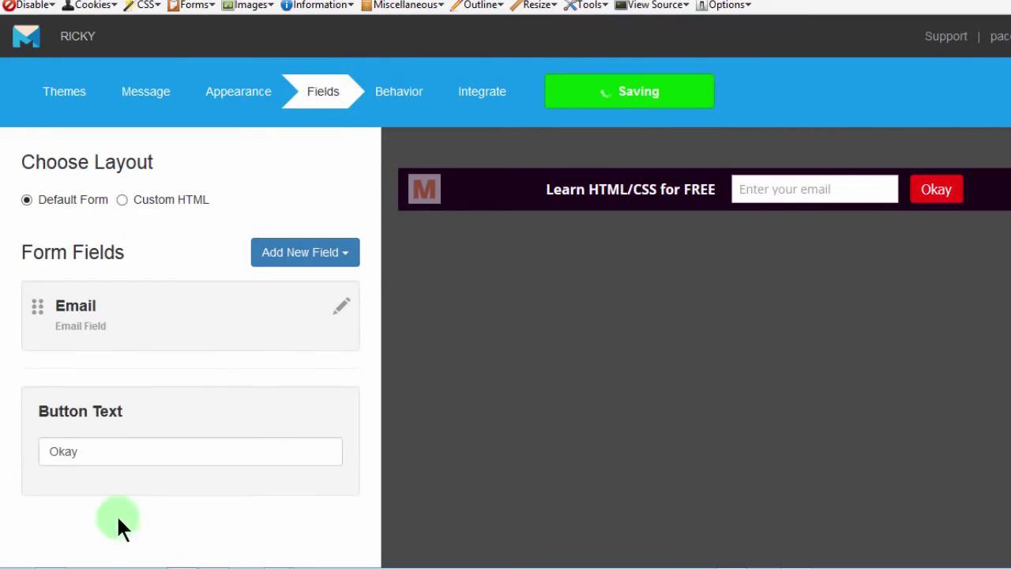
left_click_drag(93, 451, 2, 447)
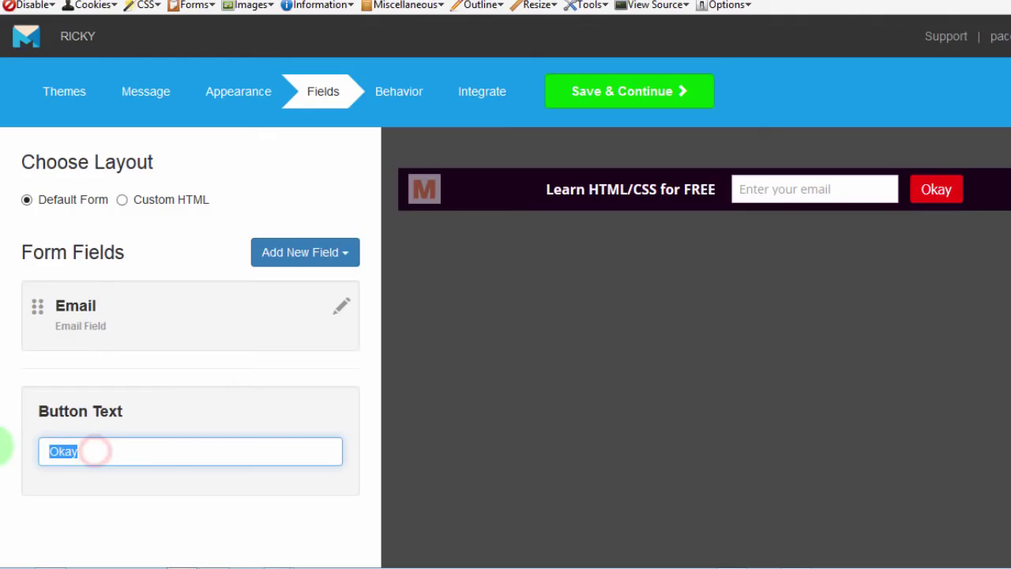
left_click(82, 451)
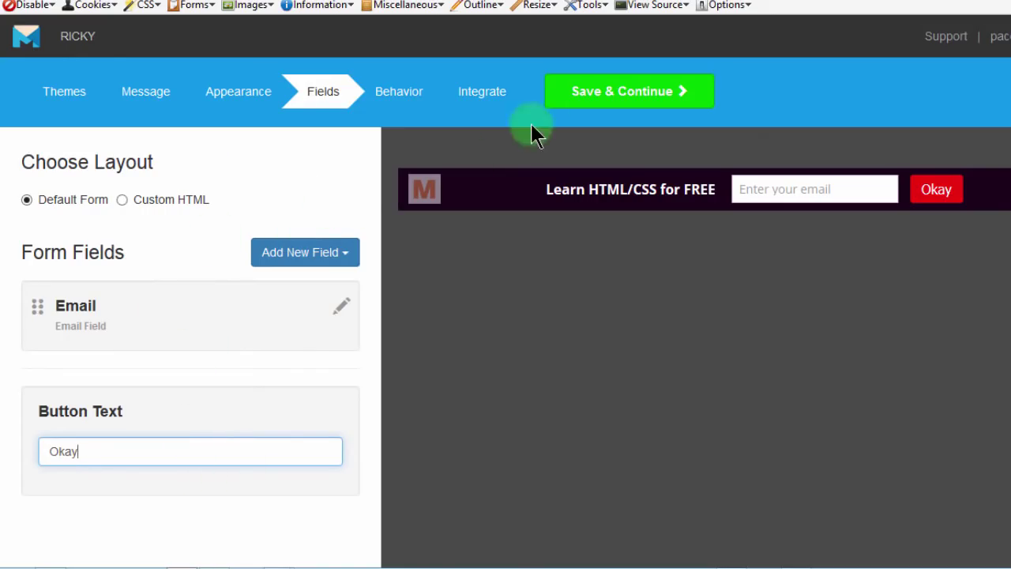
left_click(604, 96)
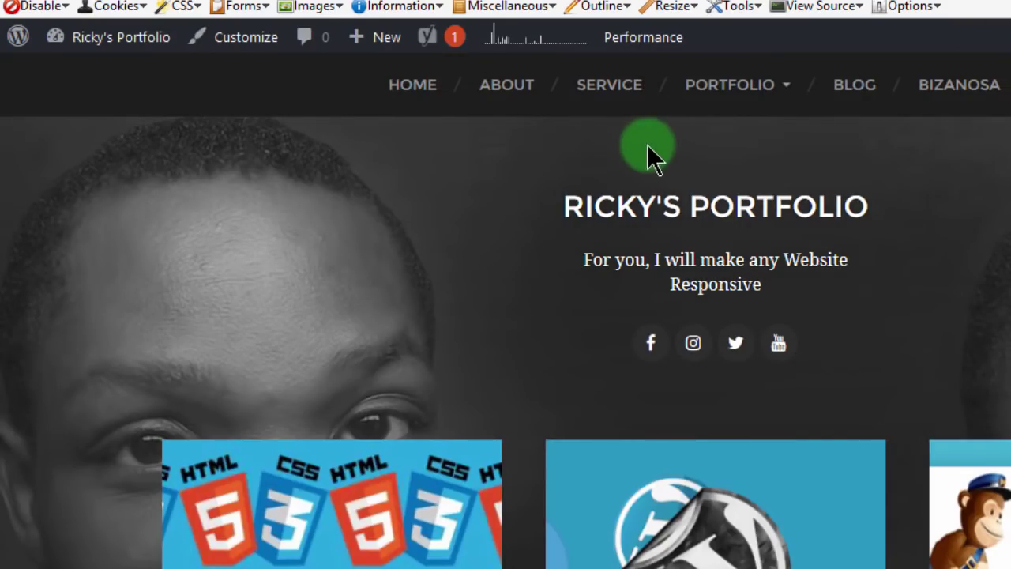
scroll(505, 311, "down", 12)
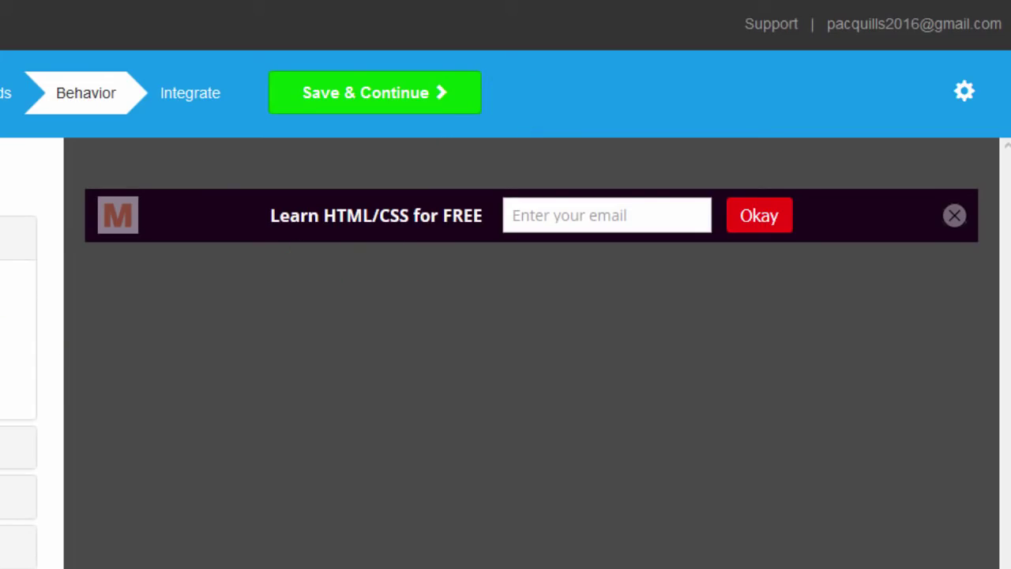
Step: Under Closing The Bar, change the Hide Duration from 1 to 3 days
left_click(0, 446)
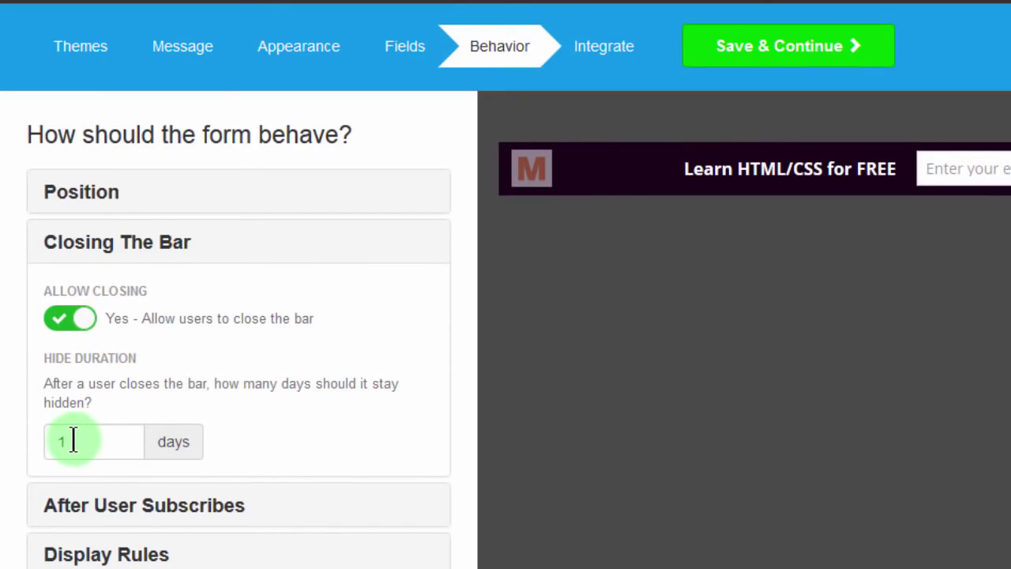
double_click(71, 441)
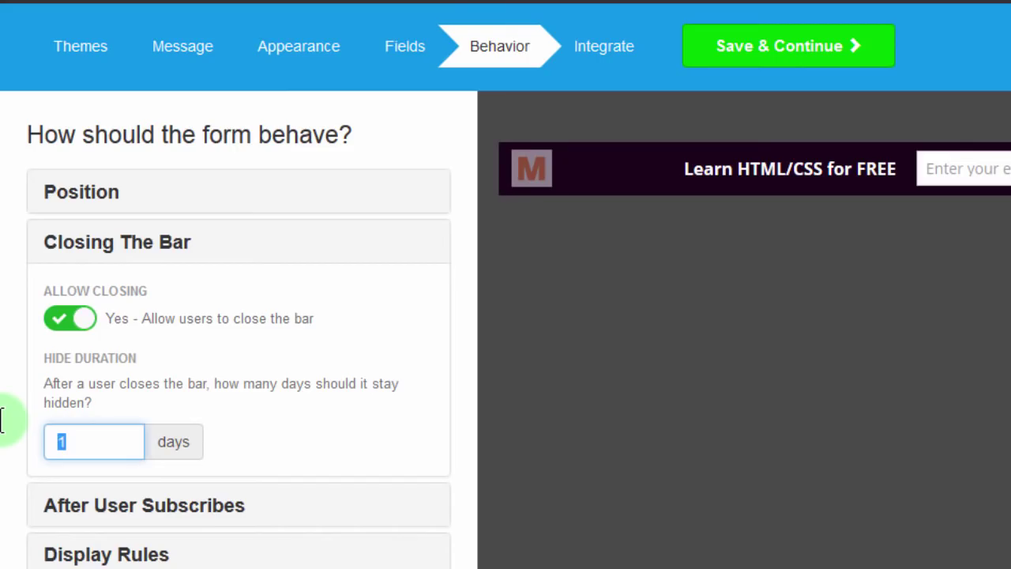
type("3")
left_click(316, 462)
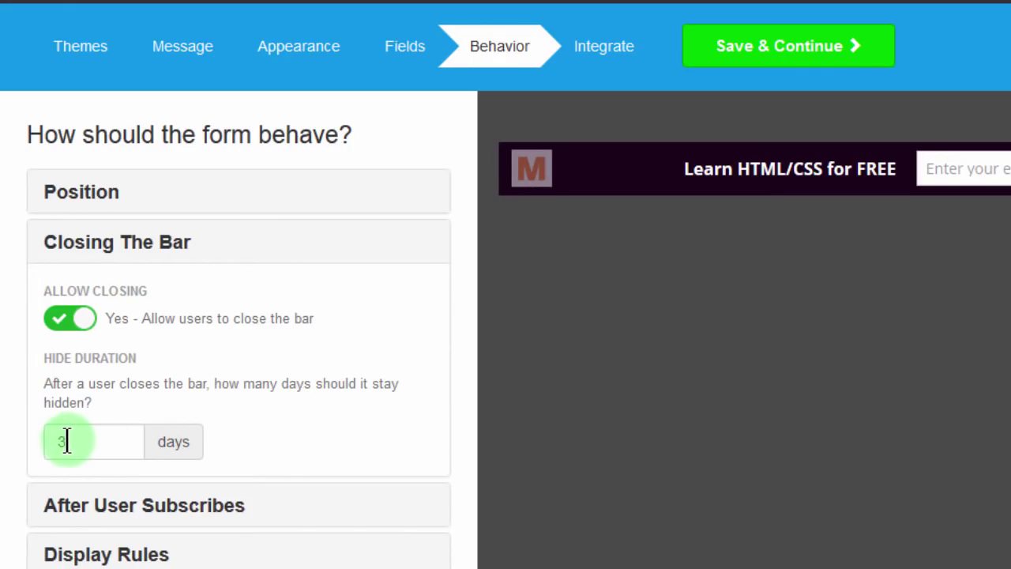
scroll(956, 332, "down", 2)
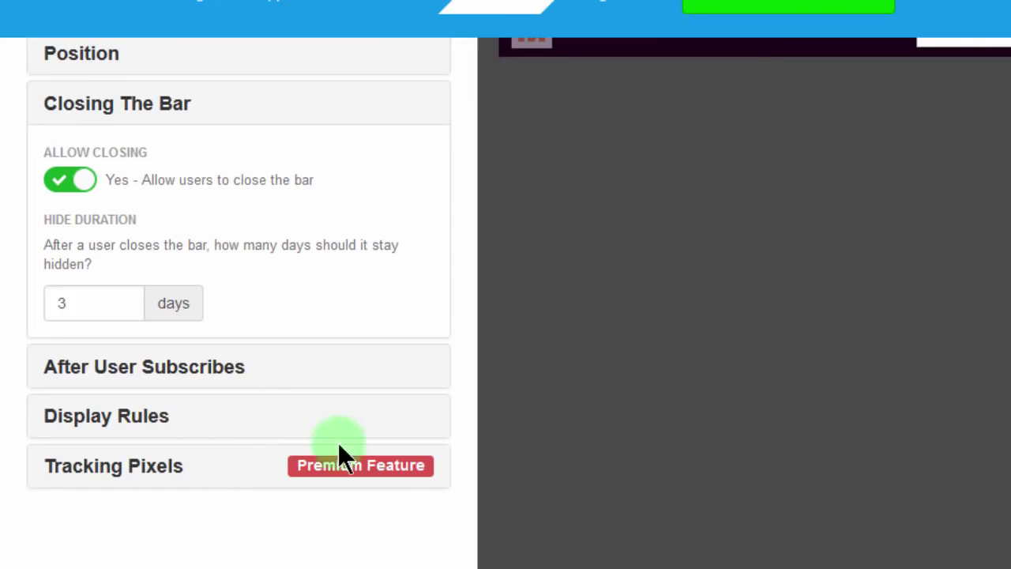
left_click(348, 381)
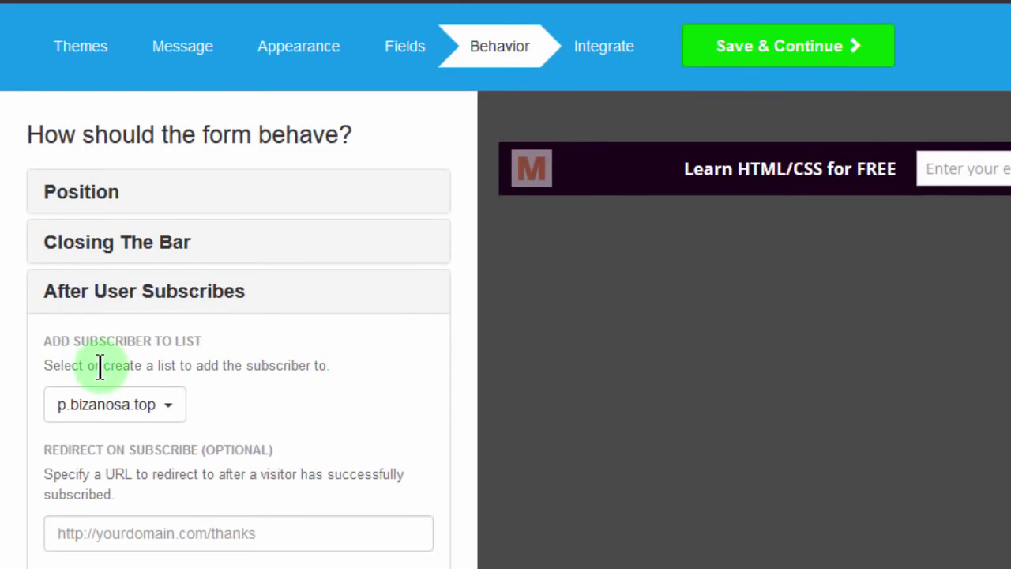
left_click(173, 407)
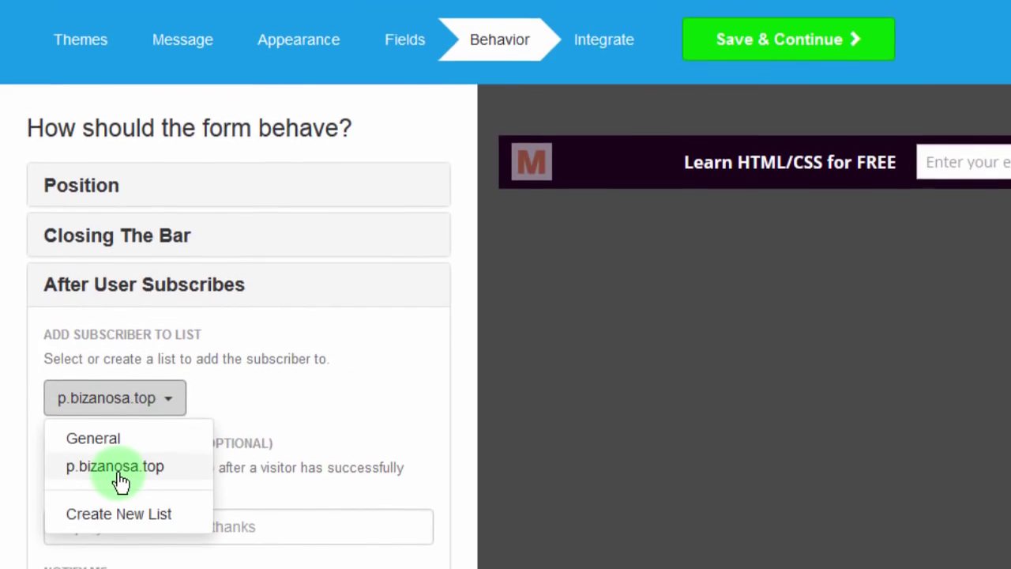
left_click(264, 391)
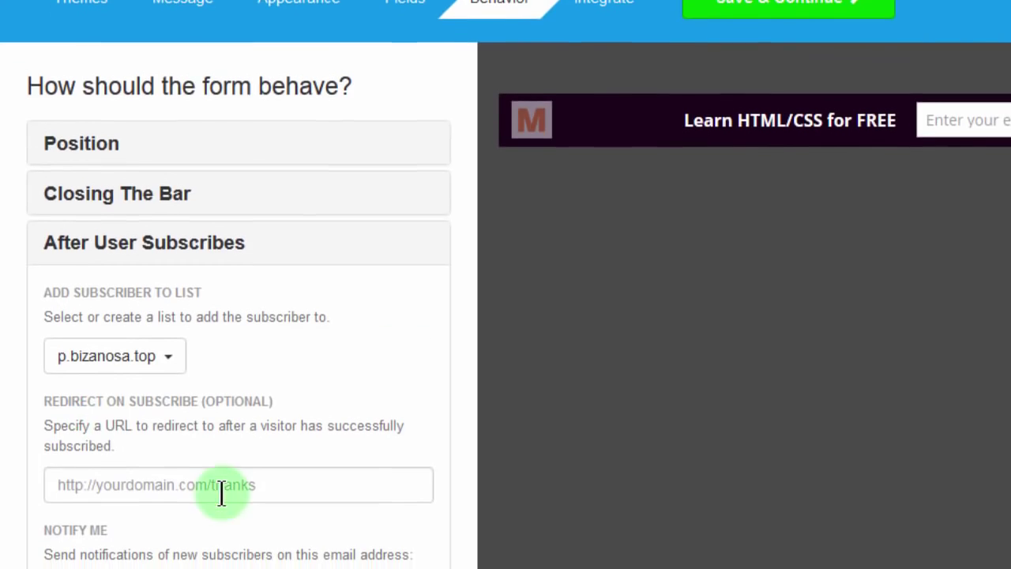
left_click(160, 495)
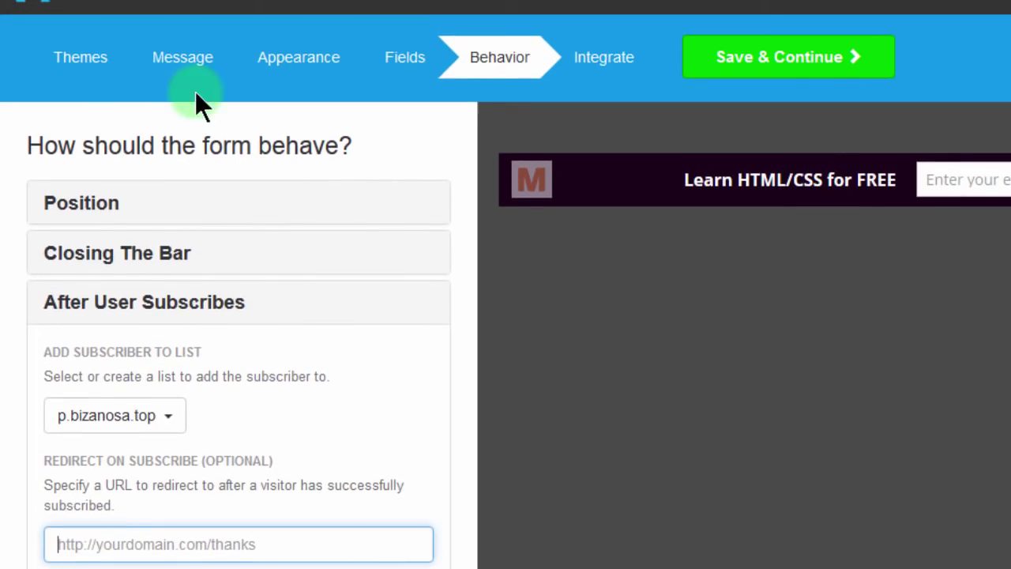
scroll(237, 316, "down", 3)
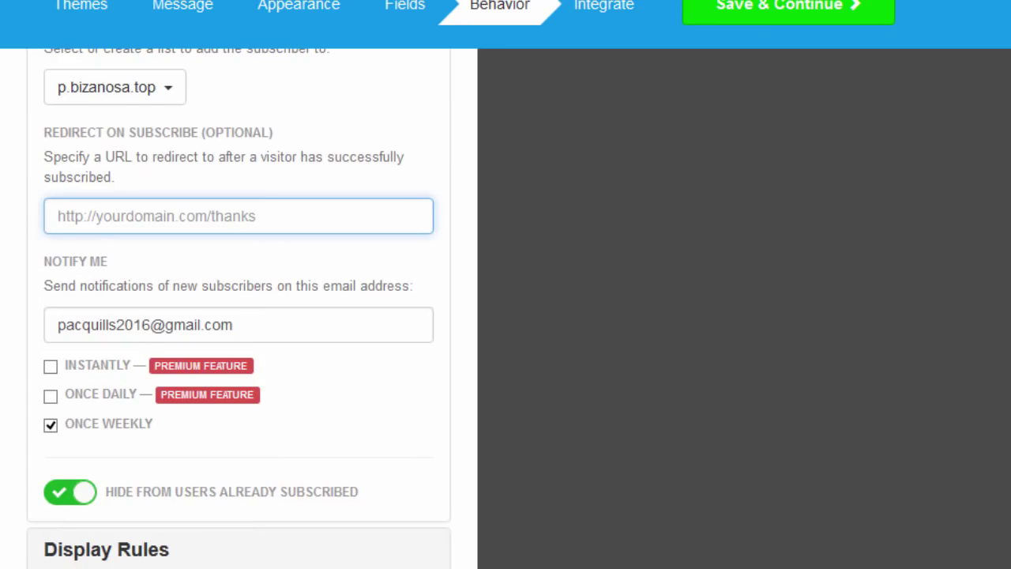
Step: Add a 'Dont show on URLs containing /cart' display rule
scroll(455, 521, "down", 1)
left_click(413, 472)
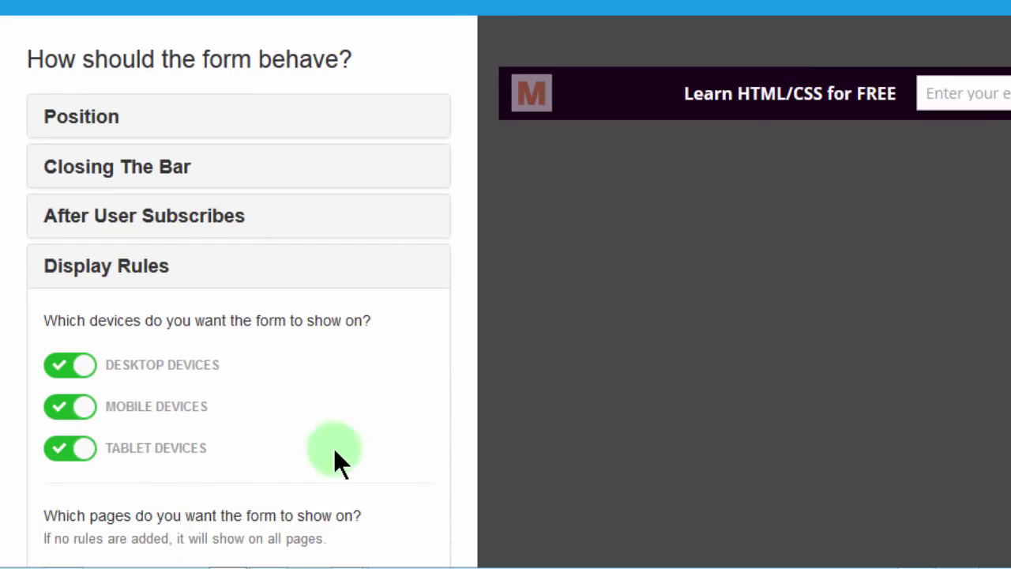
scroll(239, 316, "down", 3)
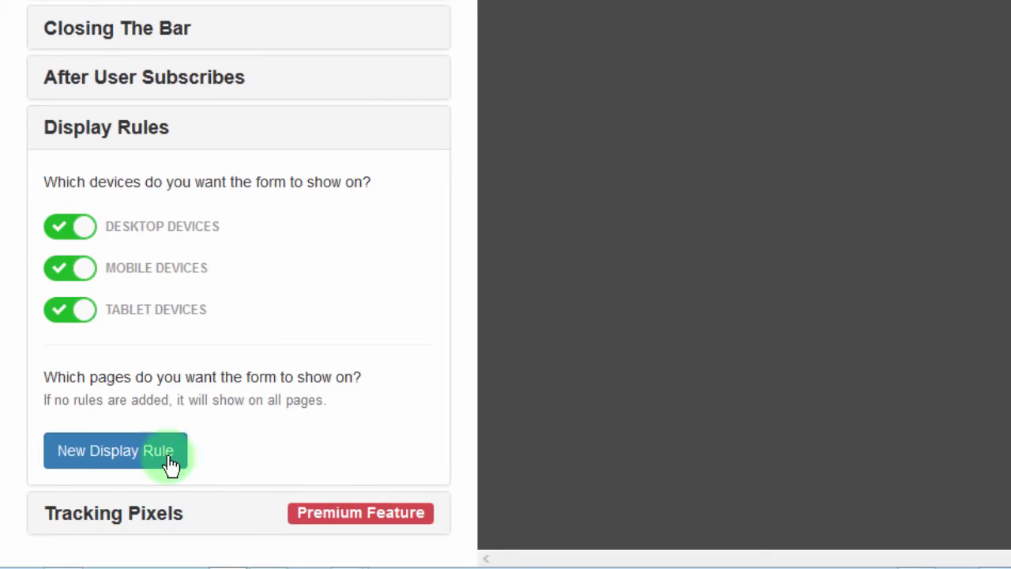
left_click(138, 458)
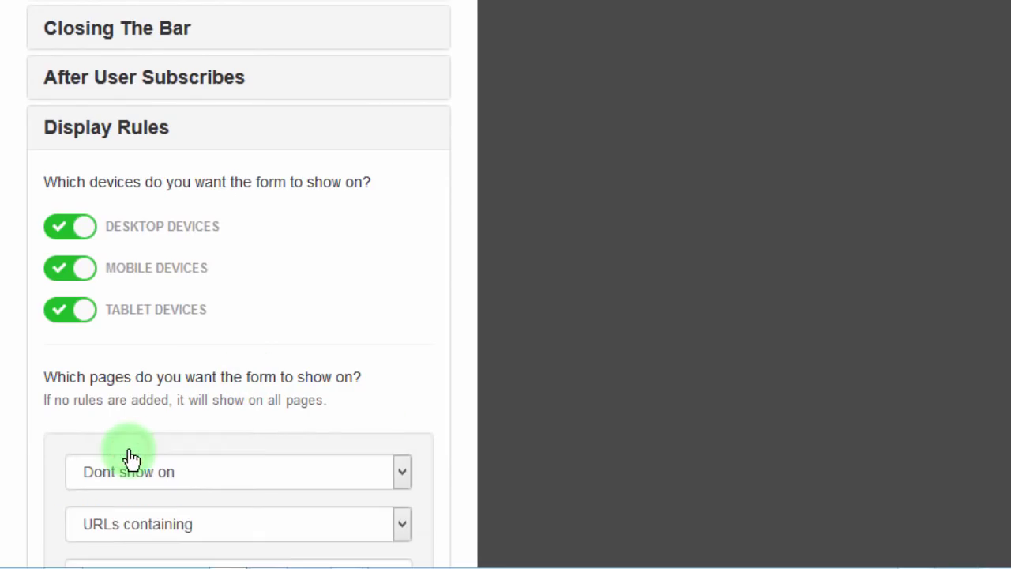
scroll(277, 470, "down", 5)
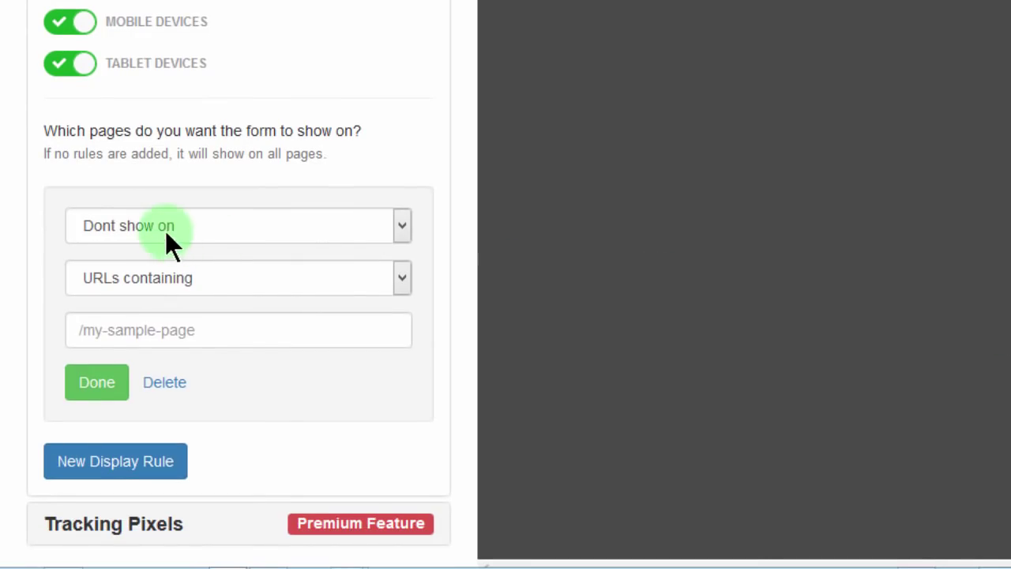
left_click(402, 274)
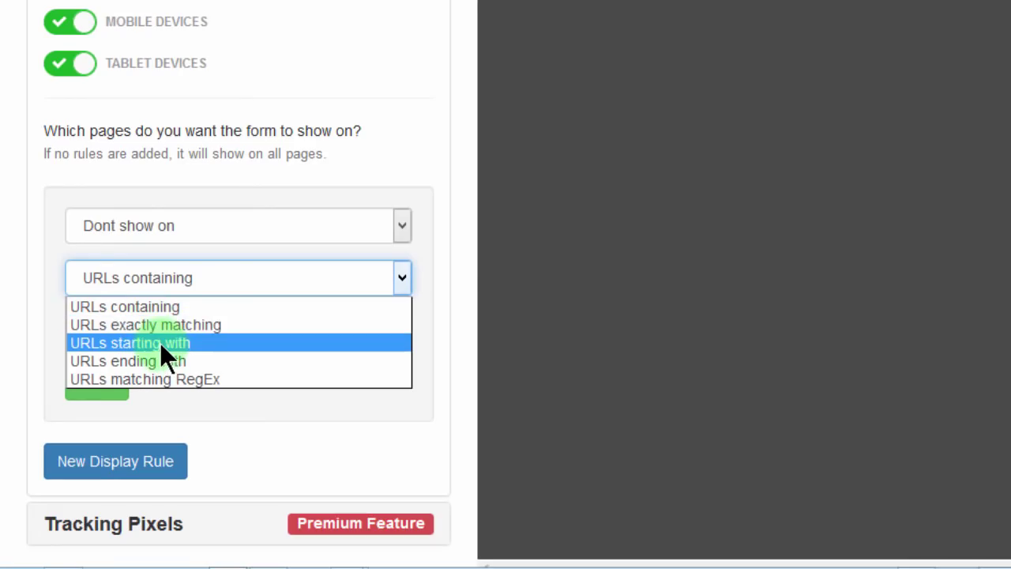
left_click(150, 307)
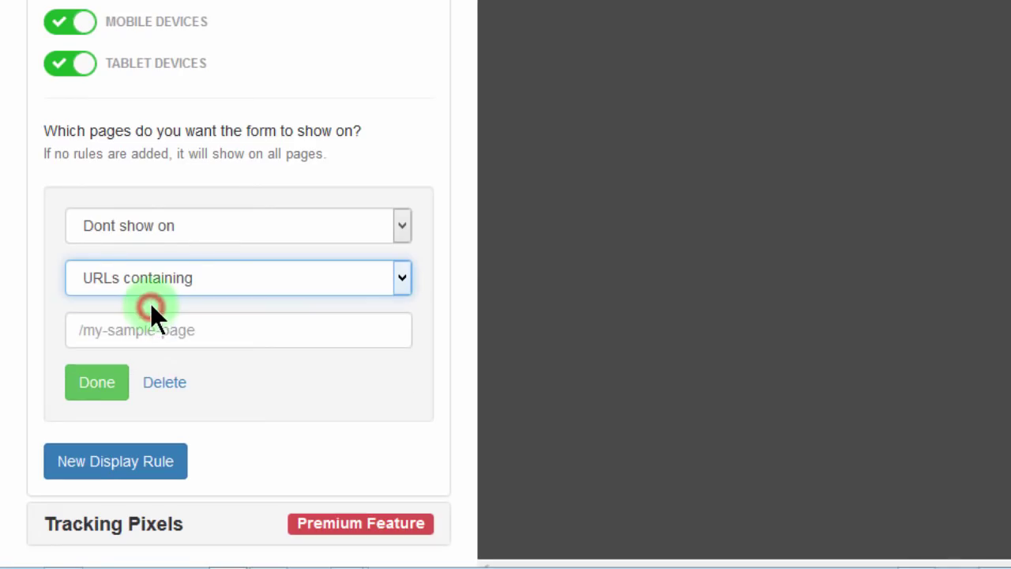
left_click(180, 331)
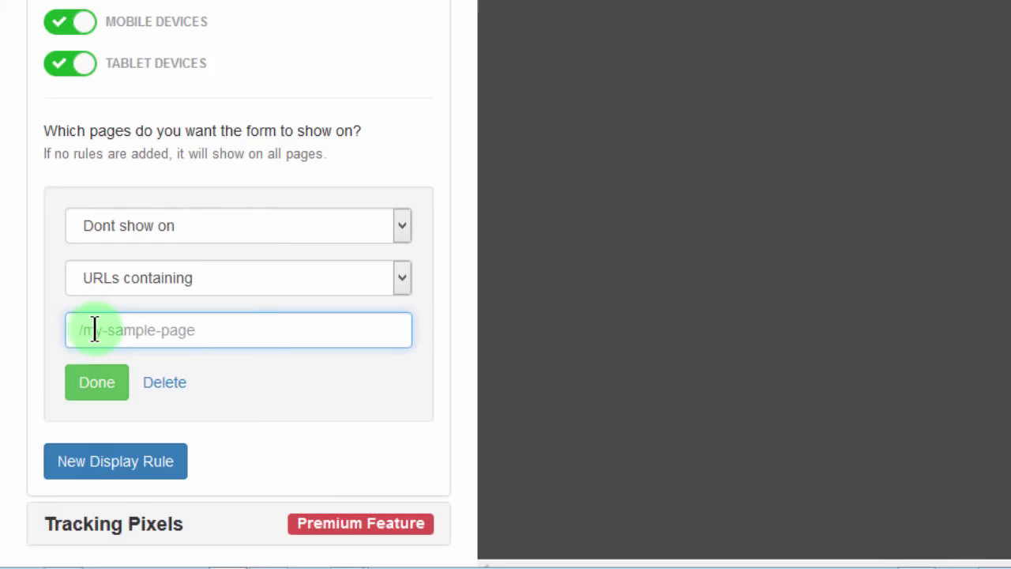
type("/")
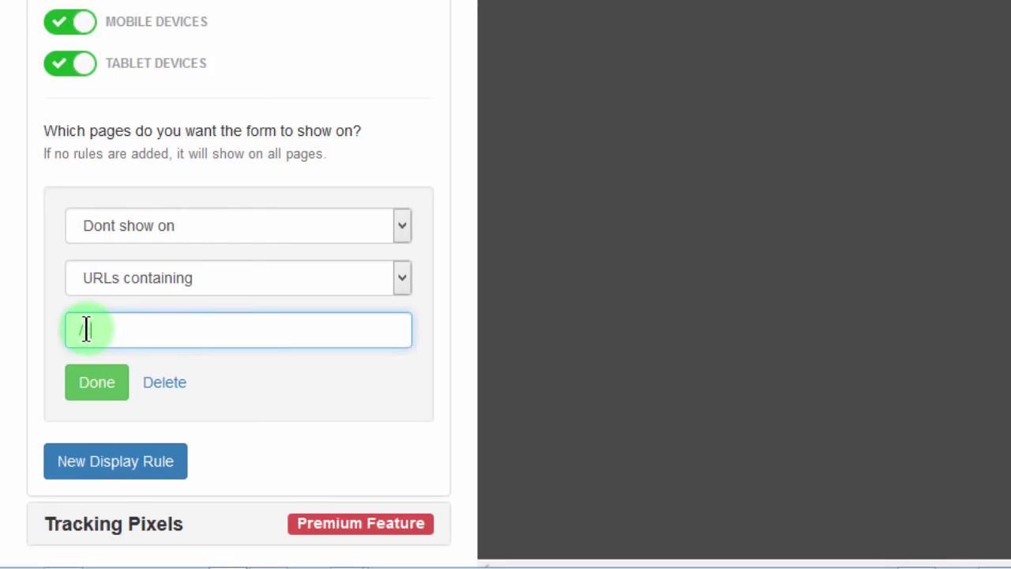
type("art")
left_click(90, 386)
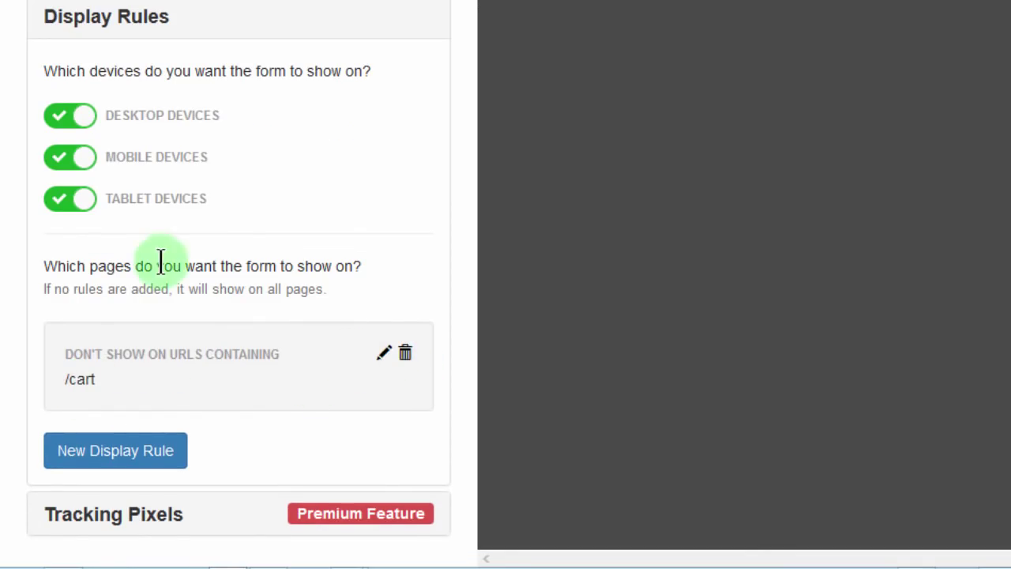
Step: Add a second display rule hiding the bar on URLs containing /shop
left_click(126, 456)
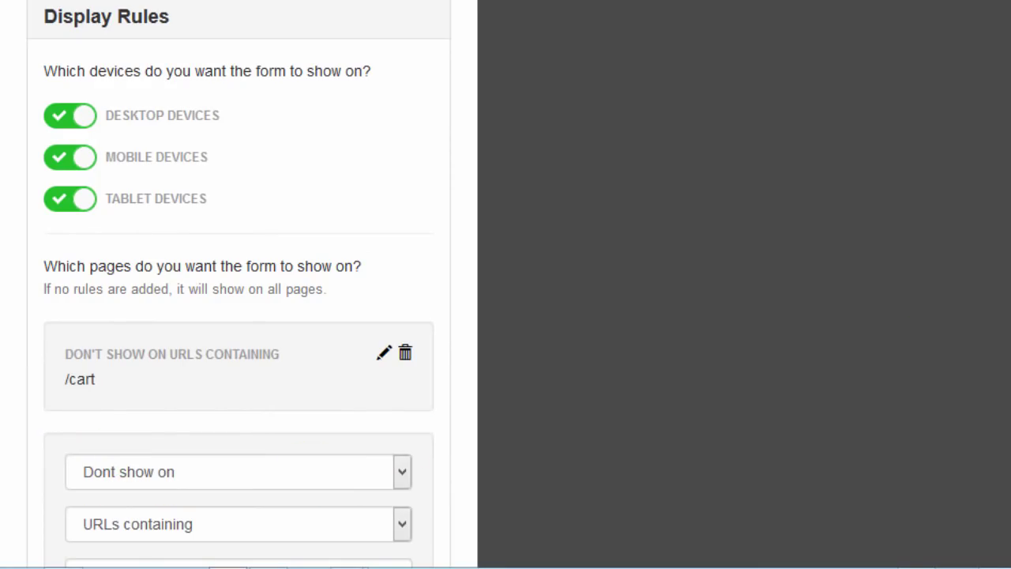
scroll(251, 395, "down", 3)
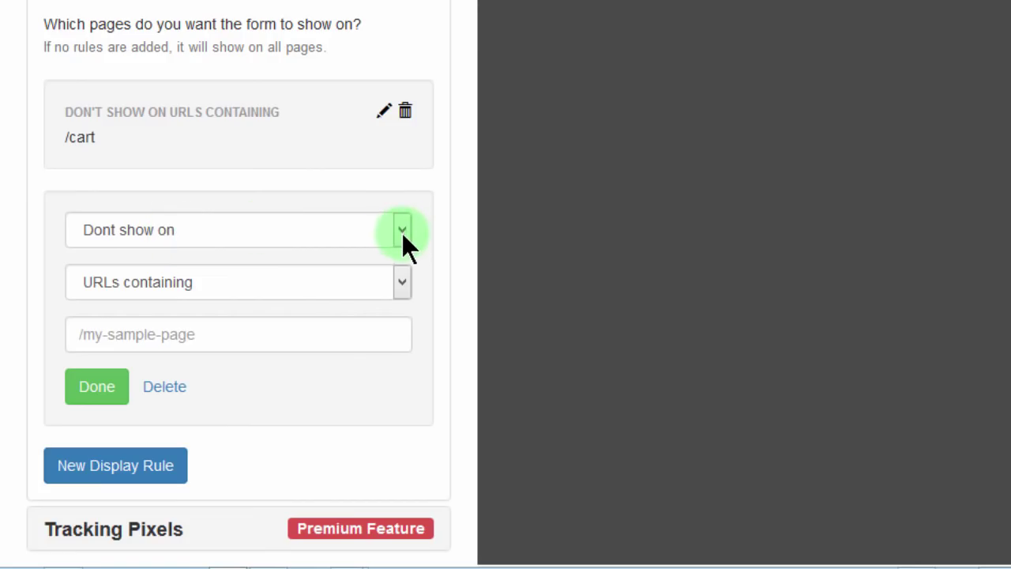
left_click(400, 282)
left_click(398, 287)
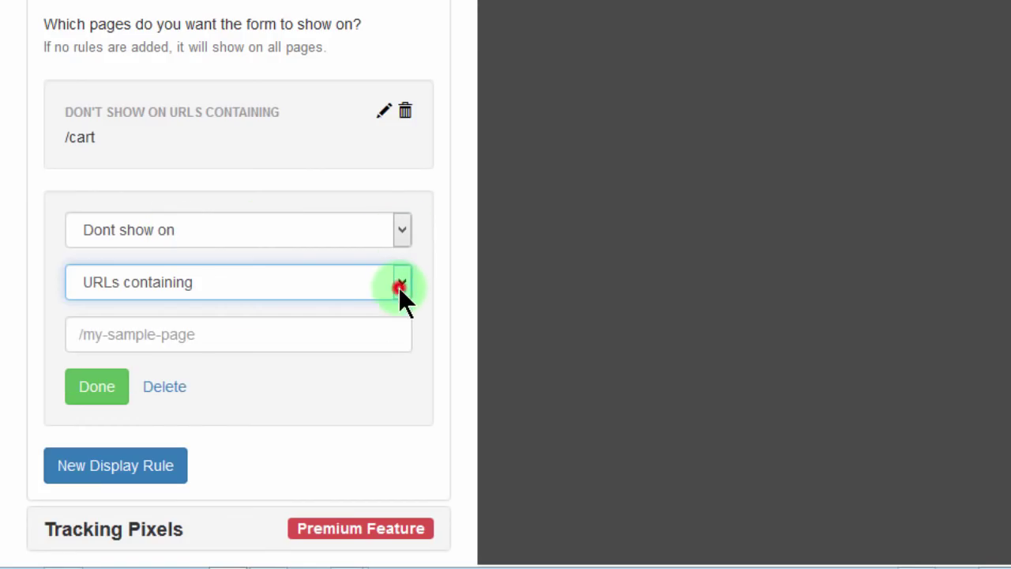
left_click(88, 334)
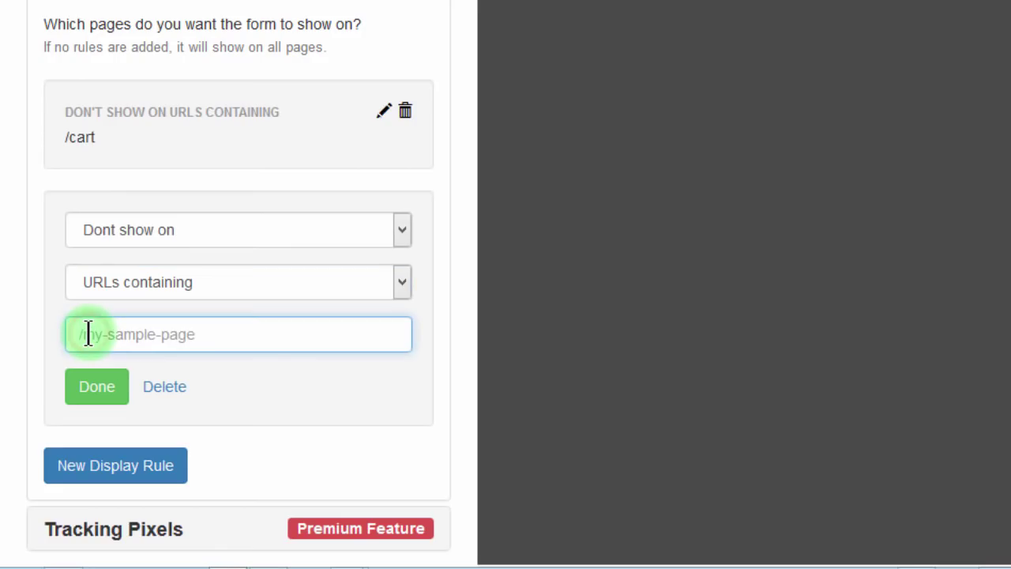
type("/")
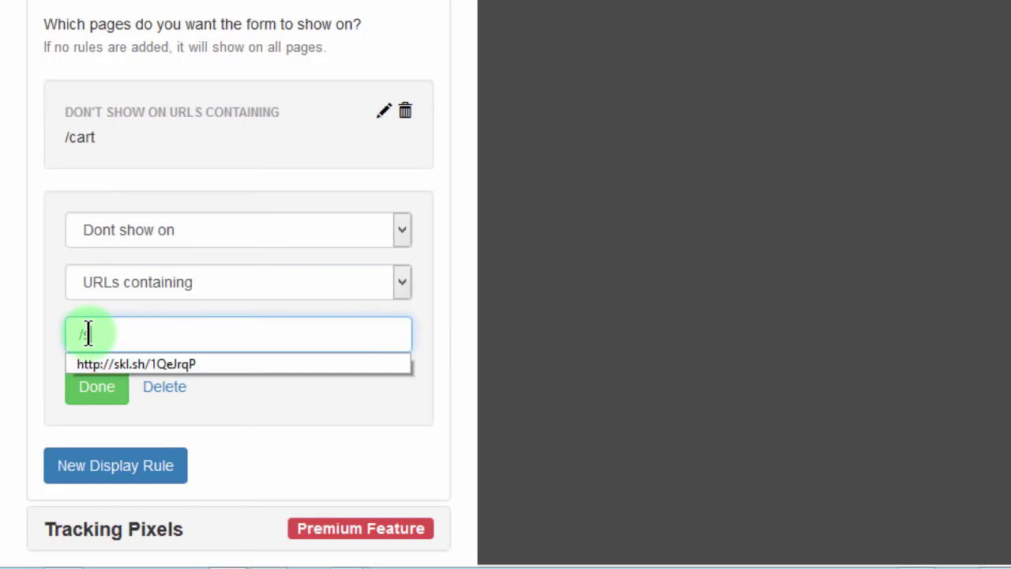
type("shop")
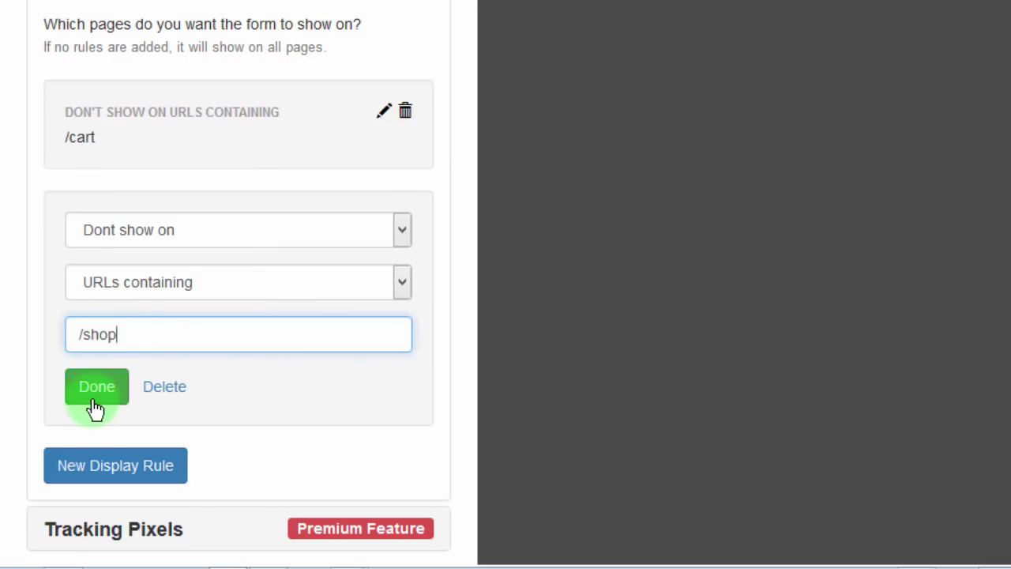
left_click(94, 399)
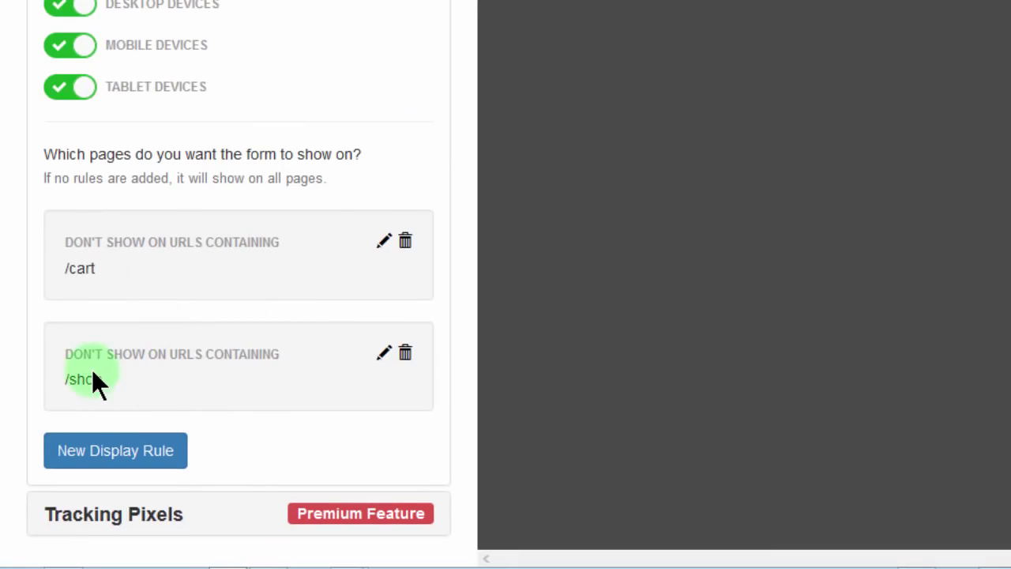
scroll(251, 308, "up", 2)
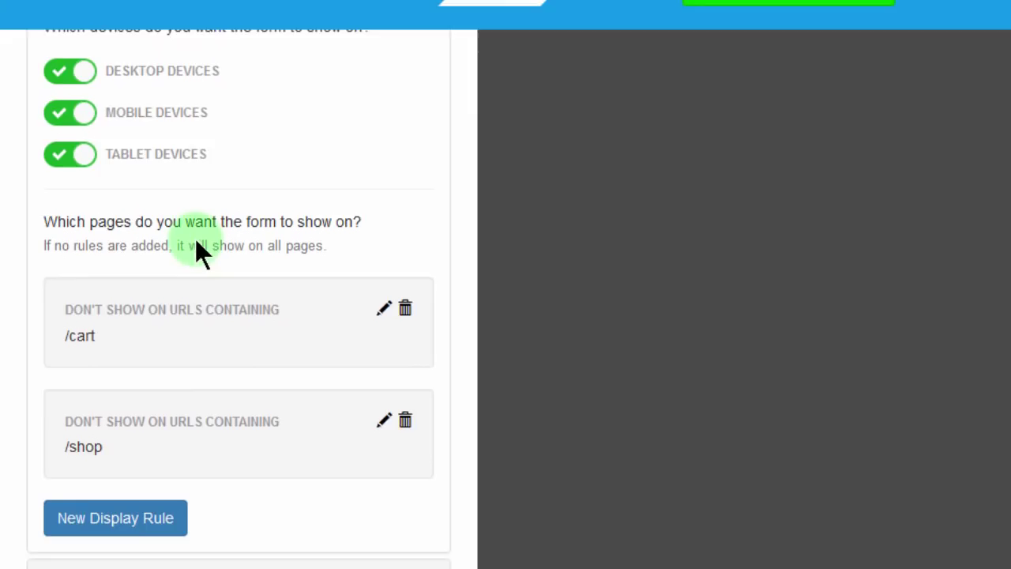
scroll(197, 242, "up", 6)
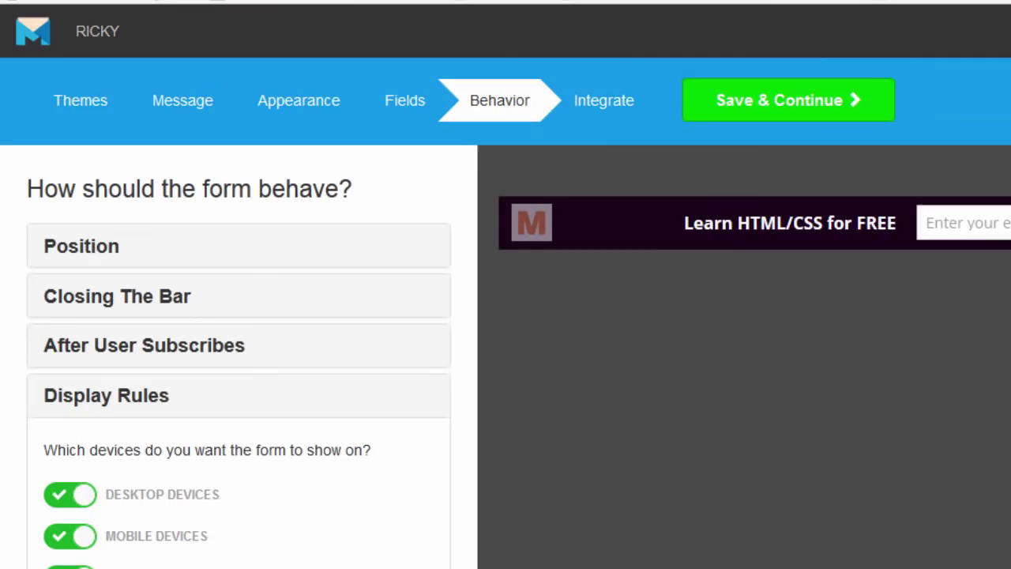
Step: Save the behaviour settings, choose Mailchimp as the provider and start logging in
left_click(768, 102)
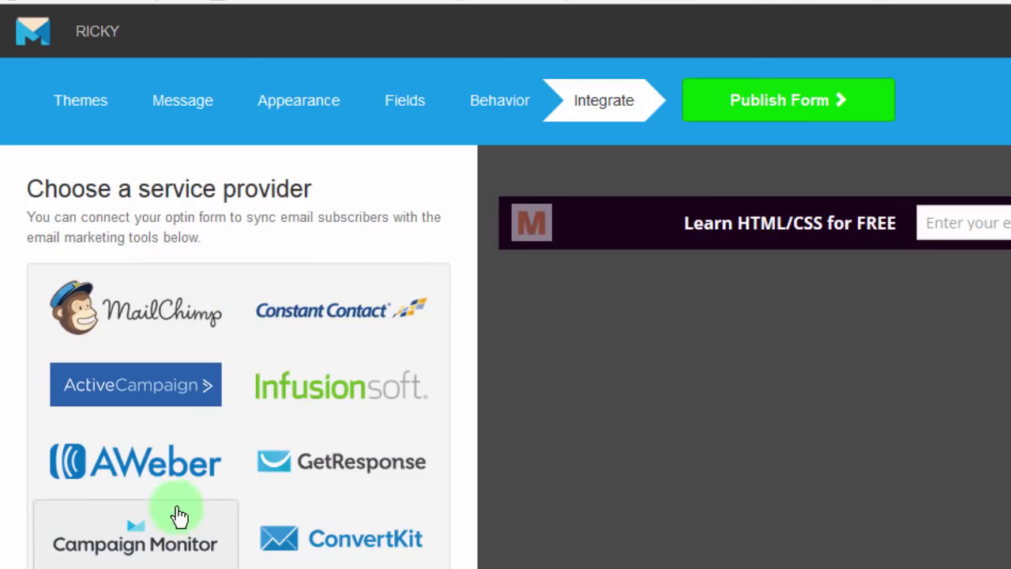
left_click(124, 313)
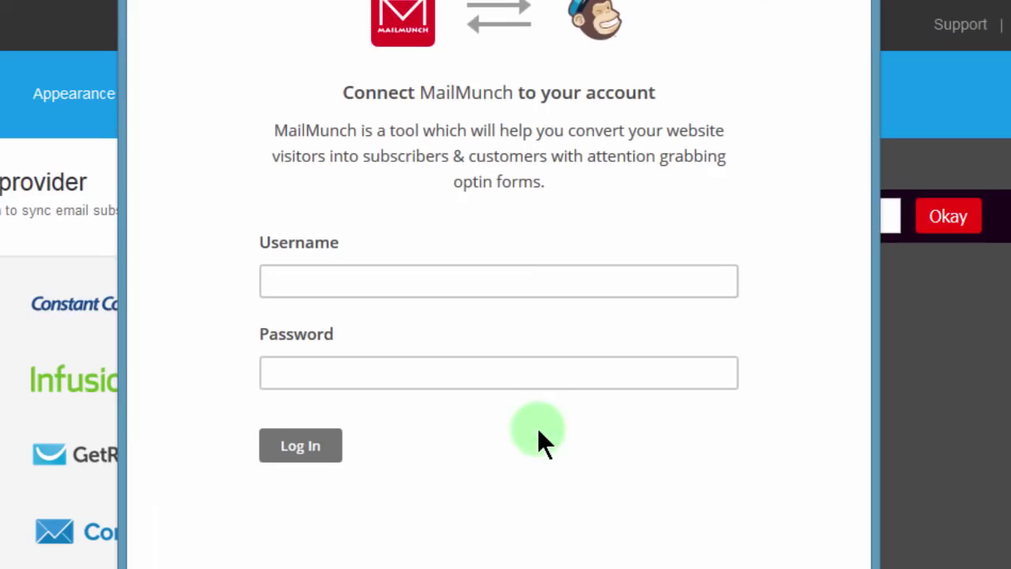
left_click(298, 279)
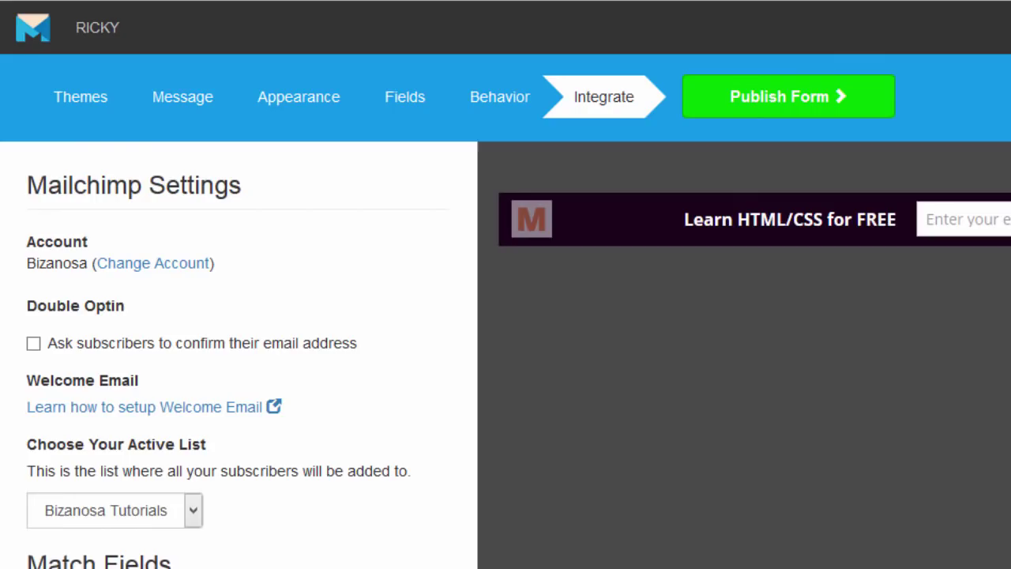
Step: Keep Bizanosa Tutorials as the active list and match the required name field (MMERGE3) to Email
scroll(237, 355, "down", 2)
left_click(192, 365)
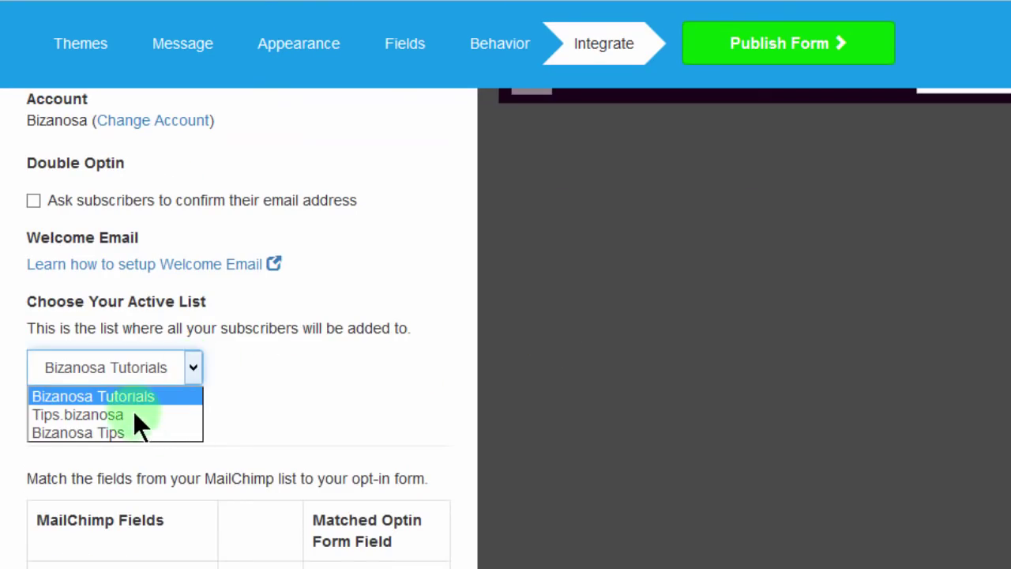
left_click(96, 396)
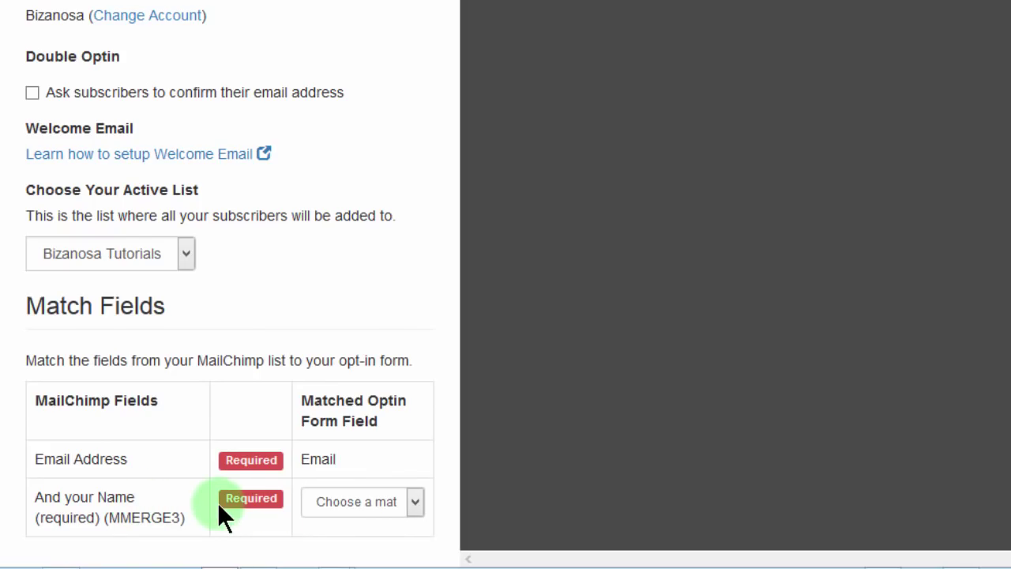
left_click(415, 498)
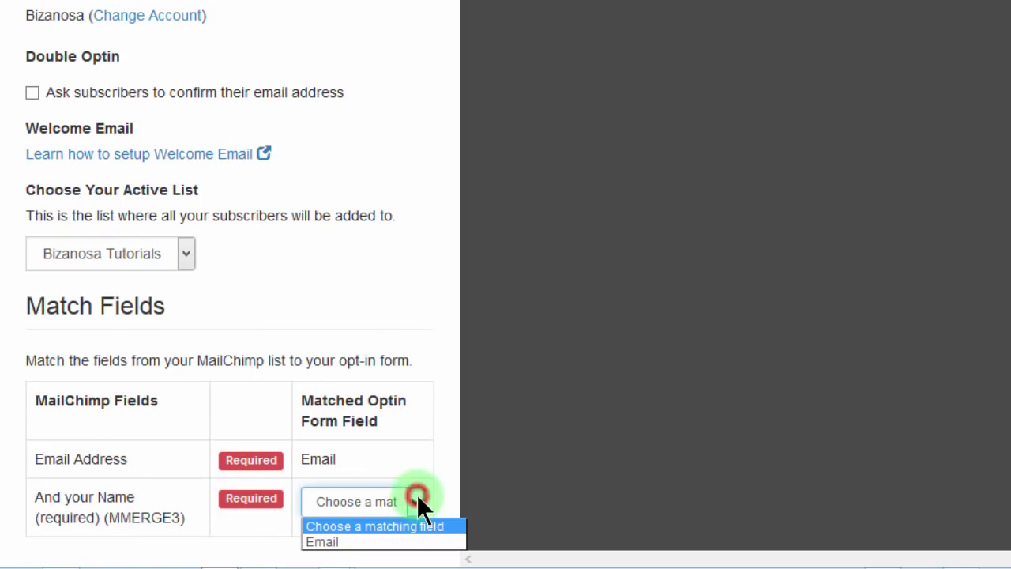
left_click(386, 543)
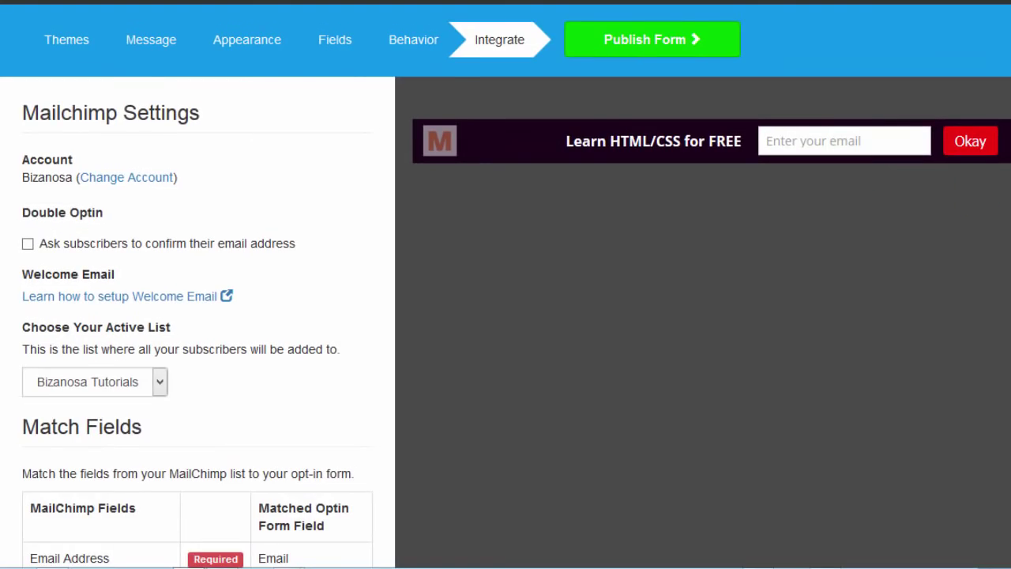
scroll(197, 316, "down", 1)
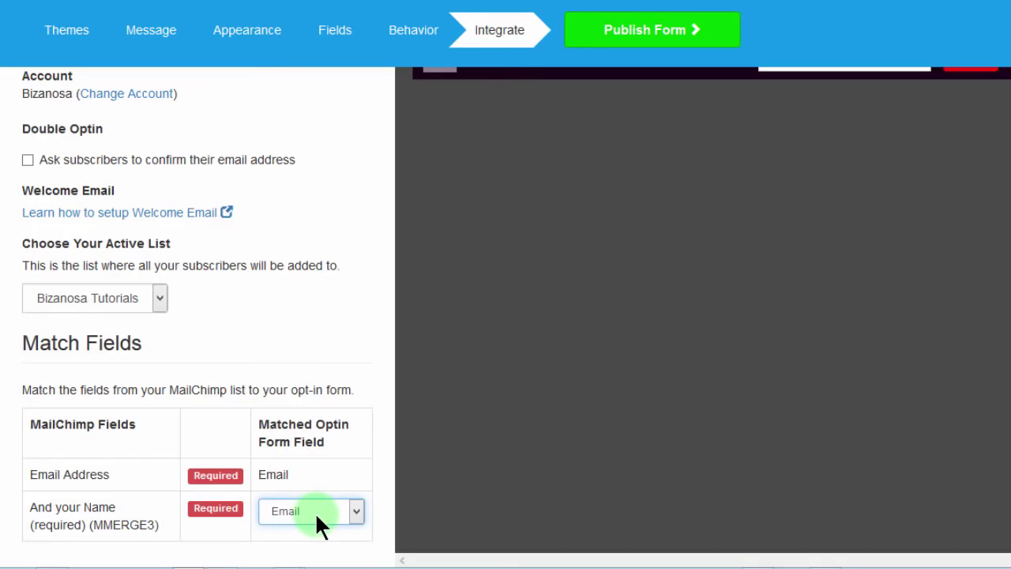
left_click(856, 252)
scroll(604, 226, "up", 3)
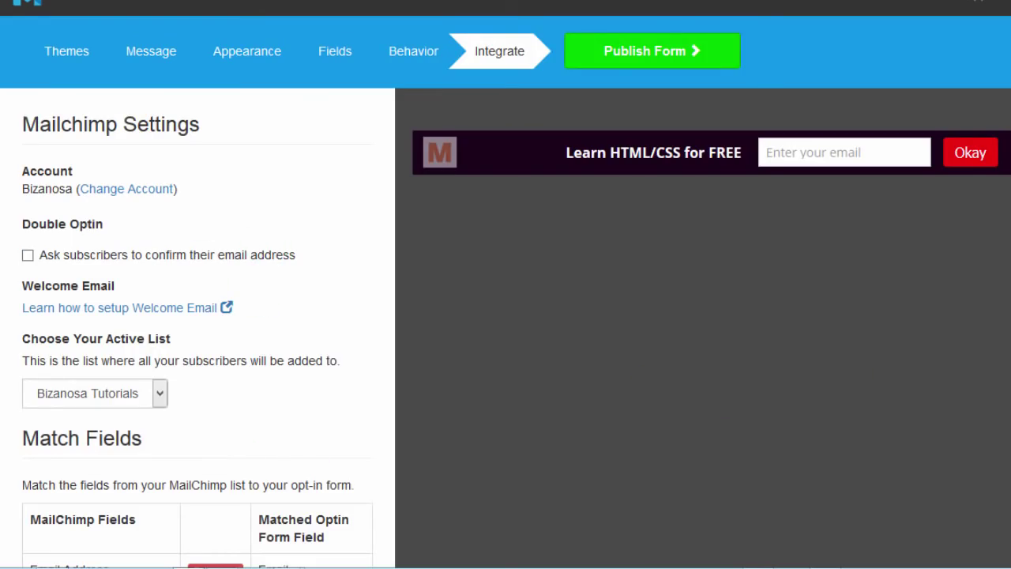
scroll(505, 316, "down", 3)
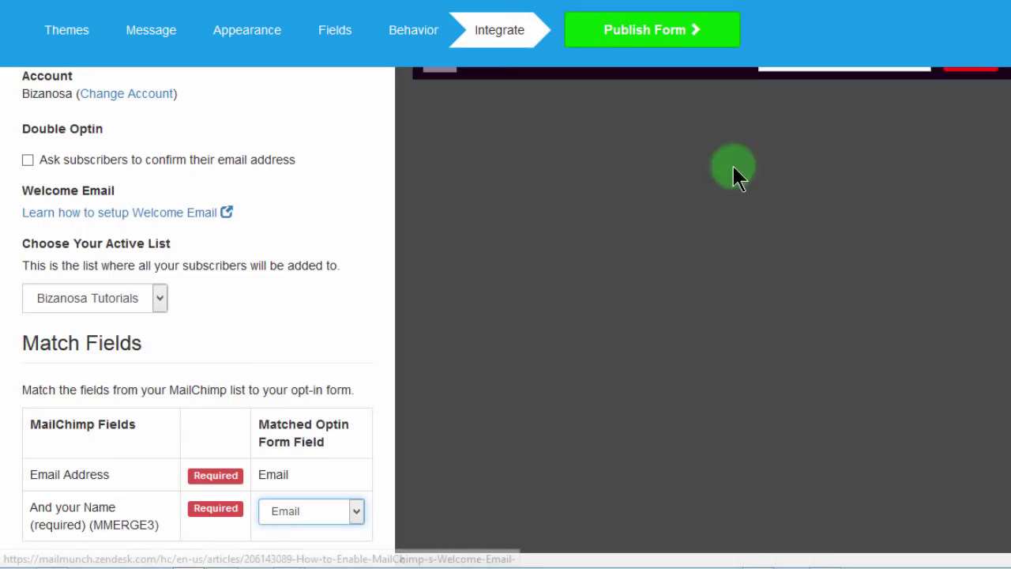
scroll(451, 18, "up", 3)
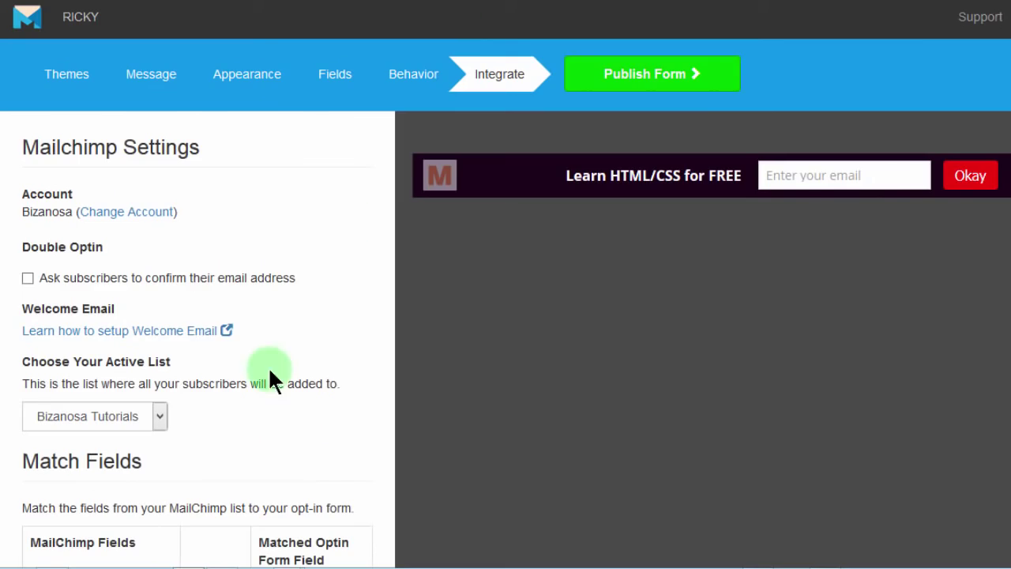
Step: Under Change Account, add another integration and choose GetResponse
left_click(119, 214)
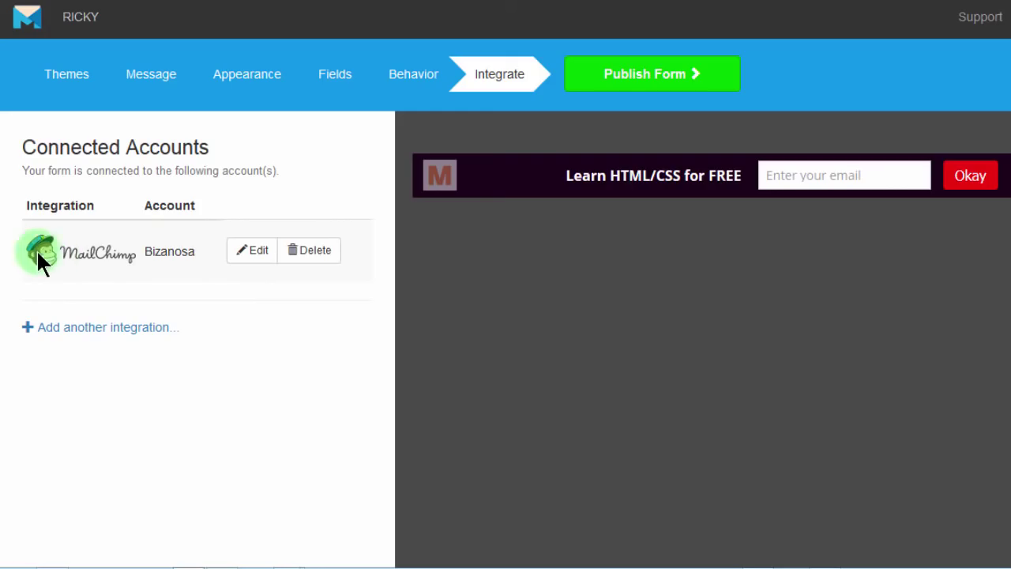
left_click(104, 327)
left_click(284, 382)
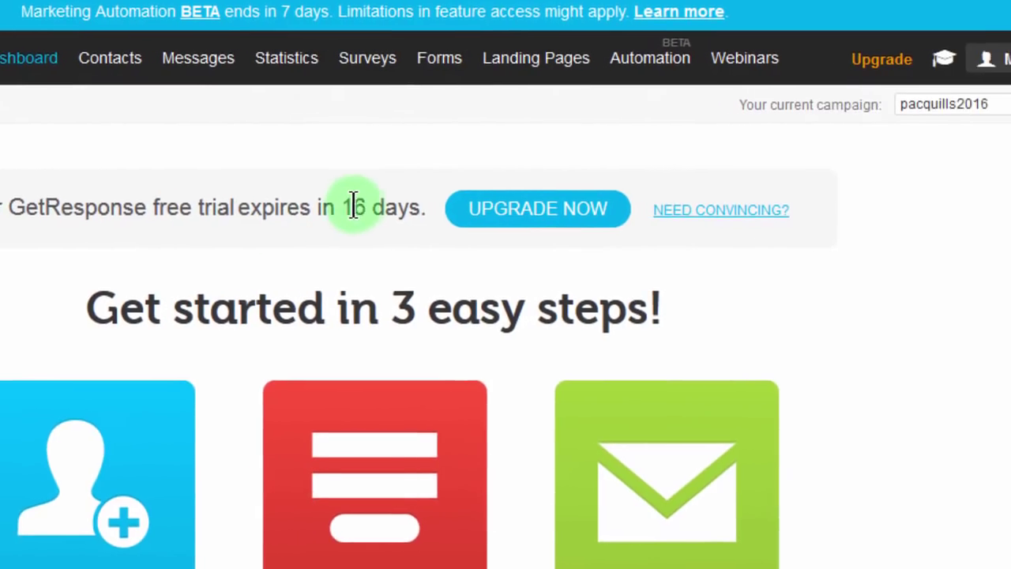
Step: Copy the Default API key from My account > Integrations > API & OAuth
left_click(944, 65)
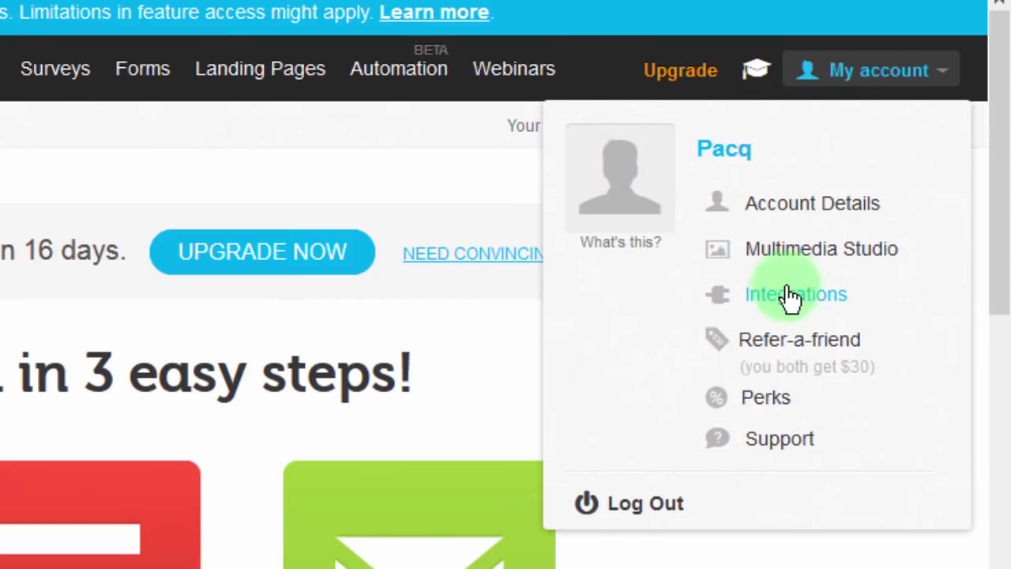
left_click(789, 293)
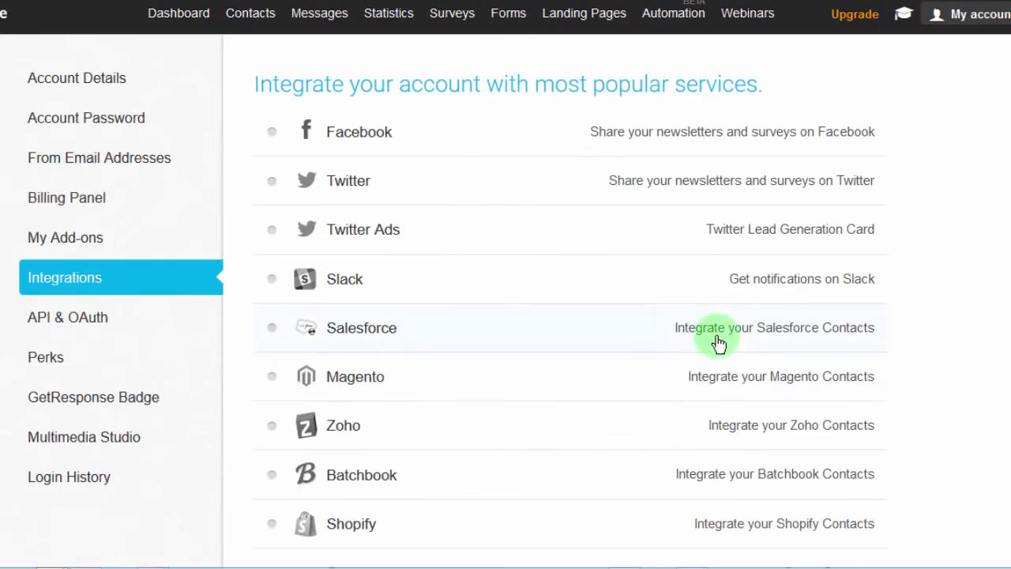
left_click(68, 320)
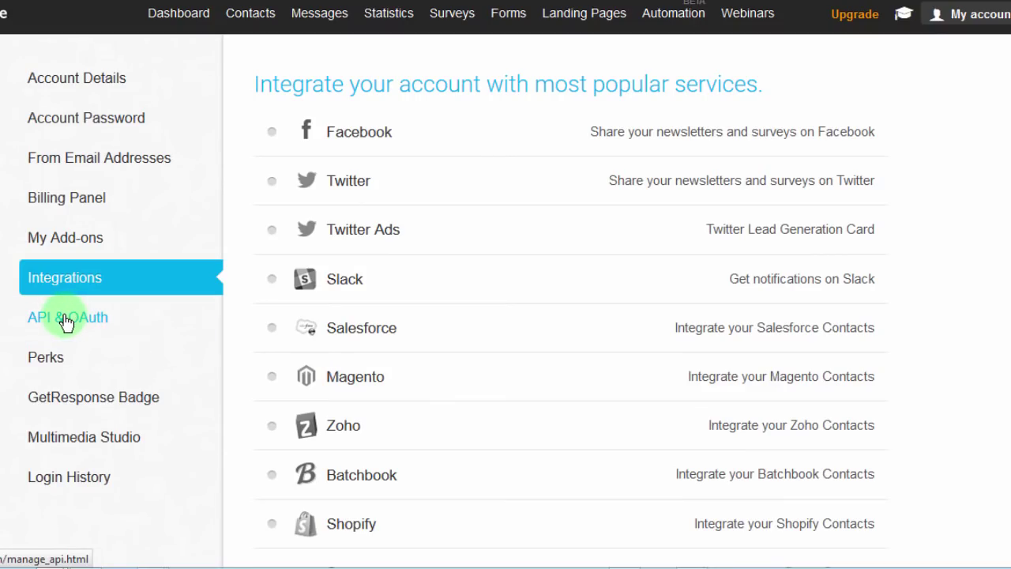
left_click(649, 191)
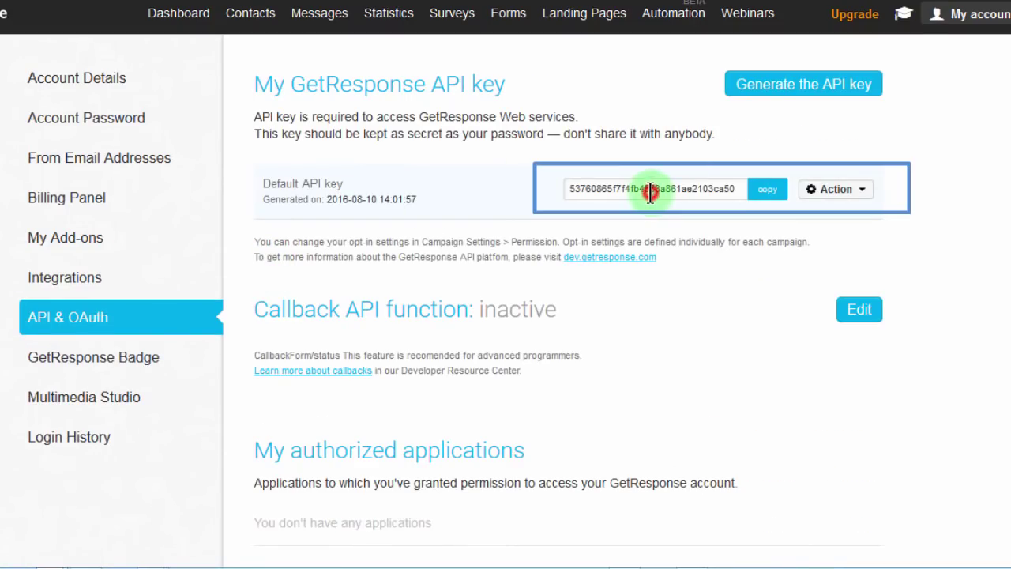
left_click(769, 192)
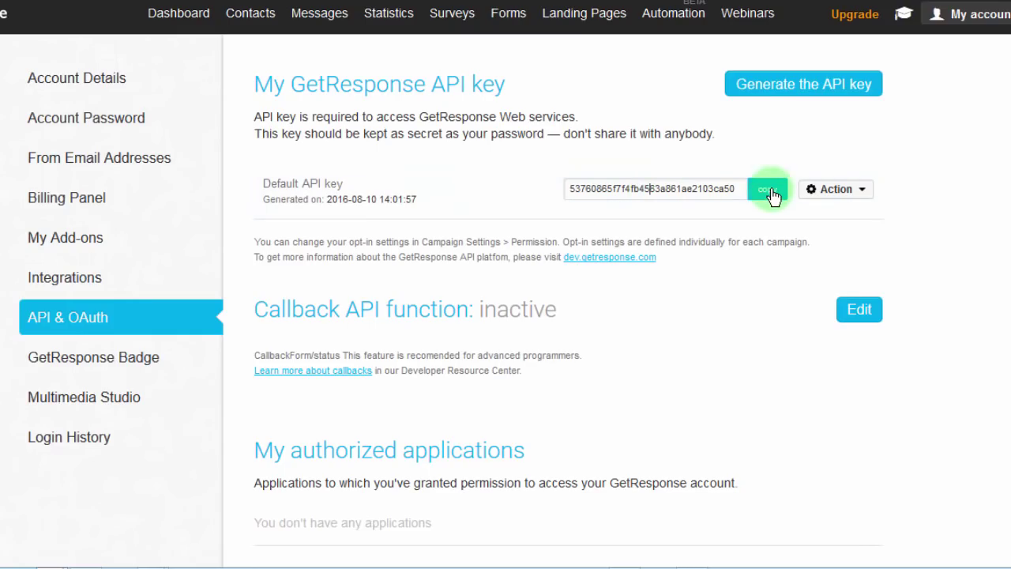
left_click(770, 189)
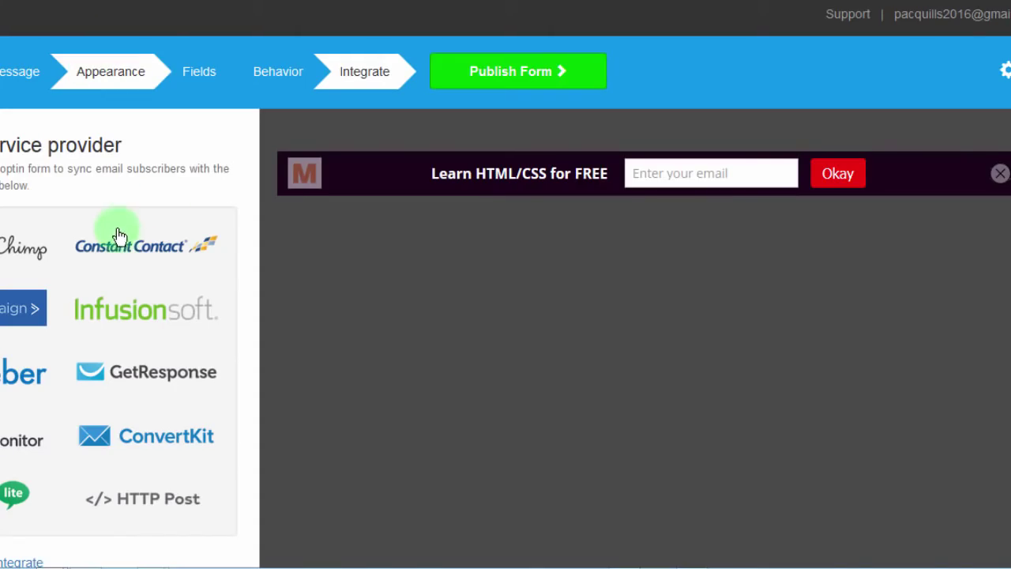
Step: Paste the copied key into the GetResponse API key field, then go back to recopy it
mouse_move(49, 555)
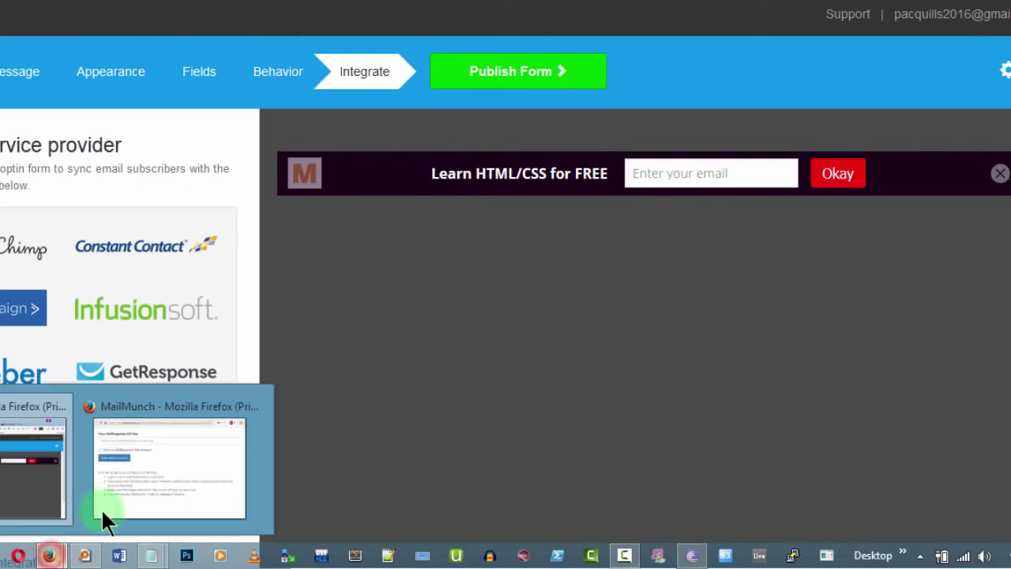
left_click(161, 470)
left_click(276, 111)
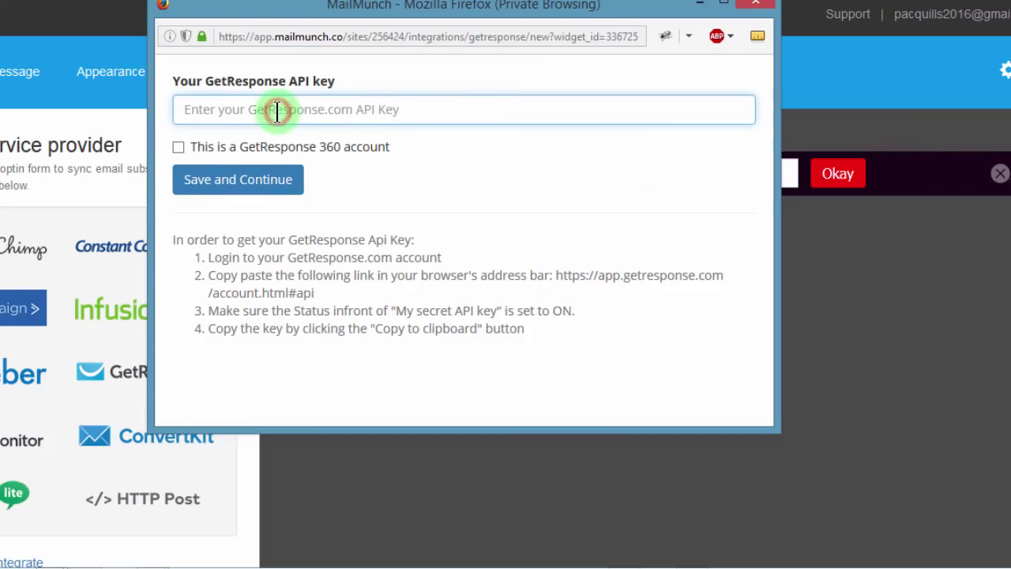
key("ctrl+v")
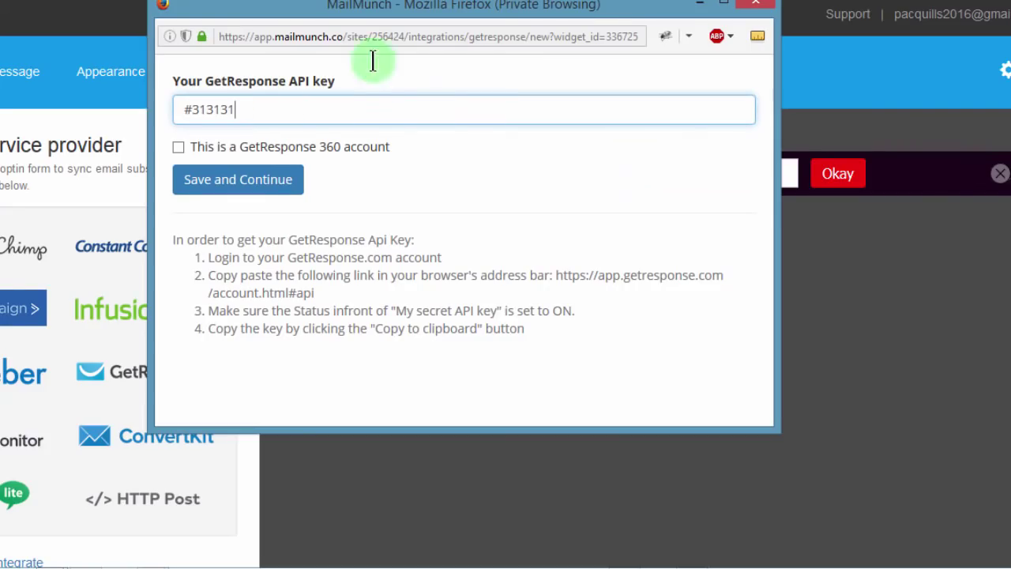
key("ctrl+w")
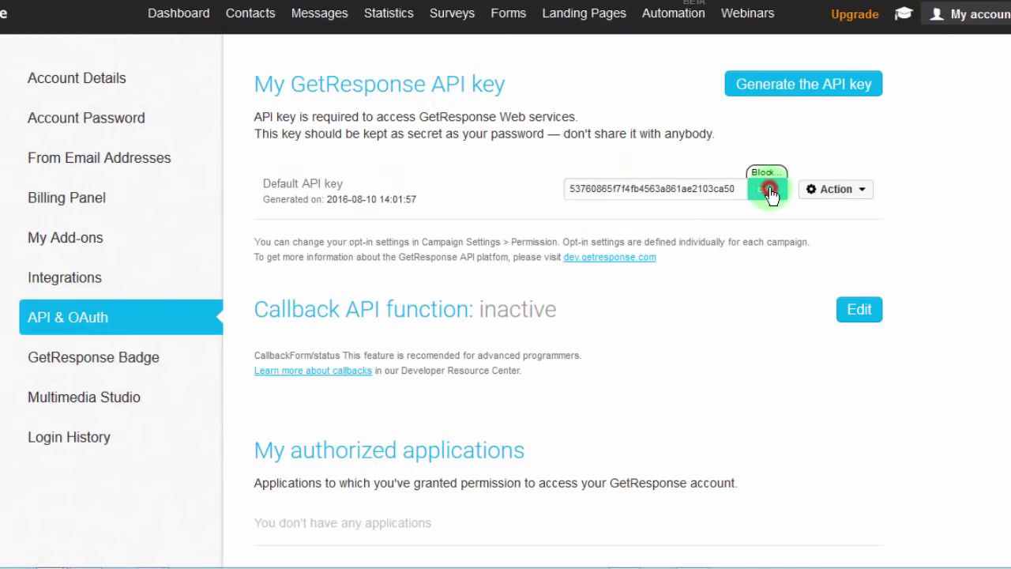
Step: Recopy the full API key, paste it over the wrong text and save the GetResponse connection
left_click(768, 189)
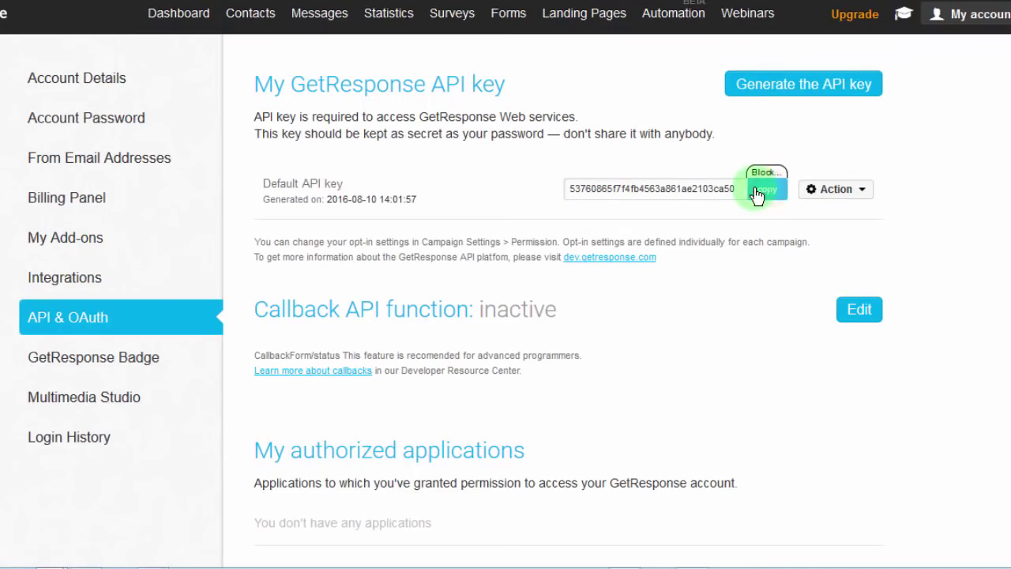
double_click(710, 188)
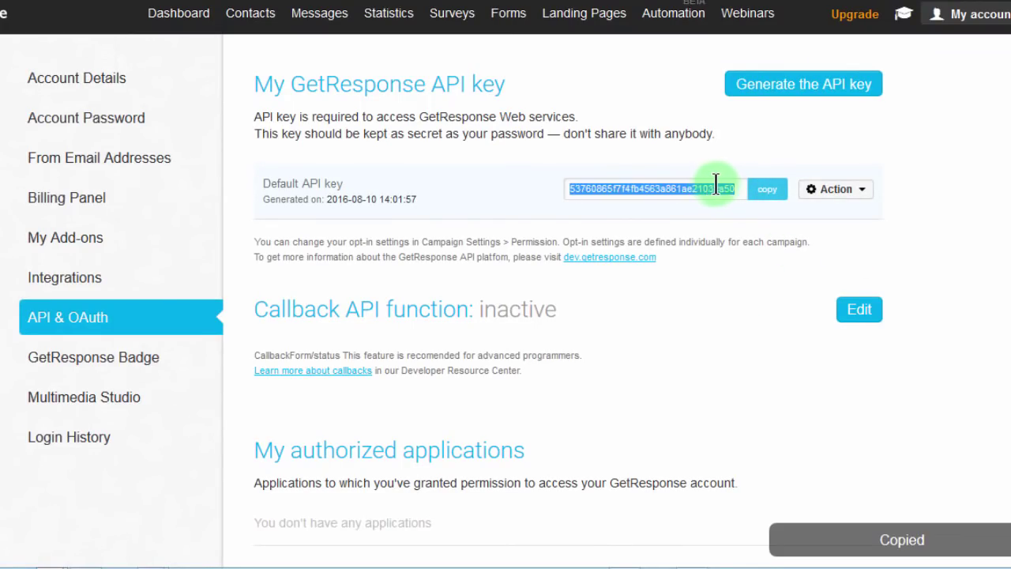
left_click(770, 192)
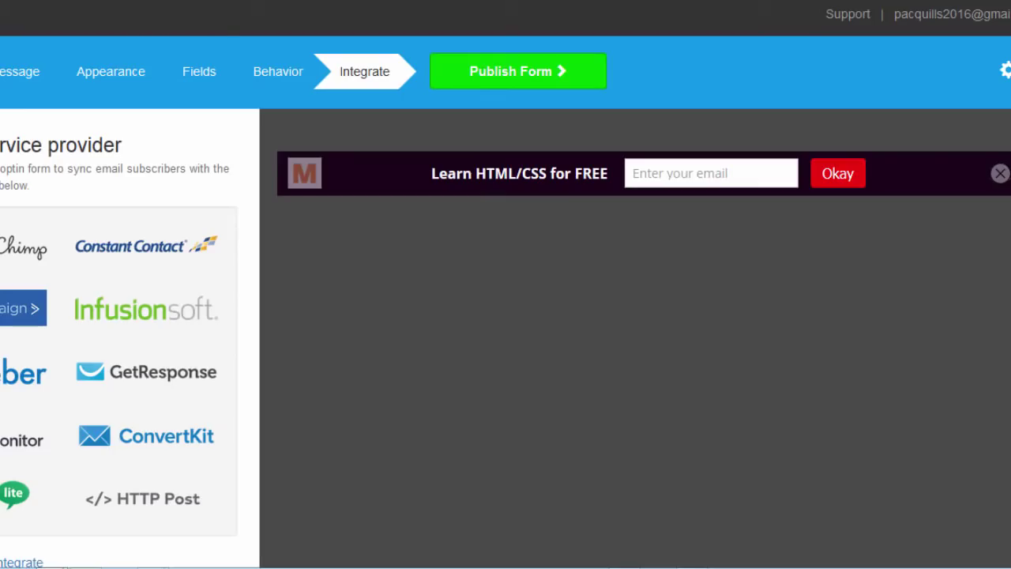
mouse_move(71, 559)
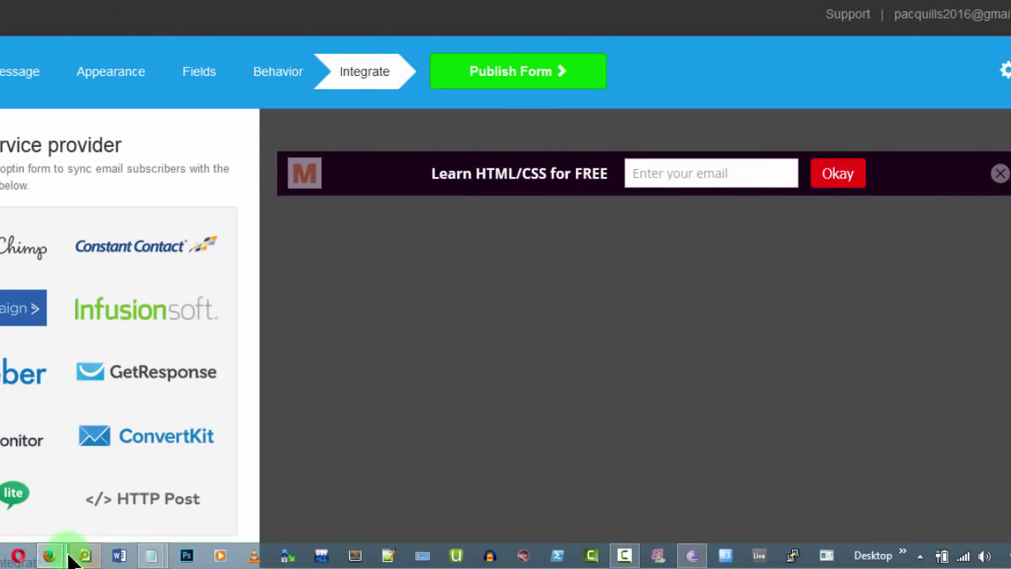
left_click(118, 474)
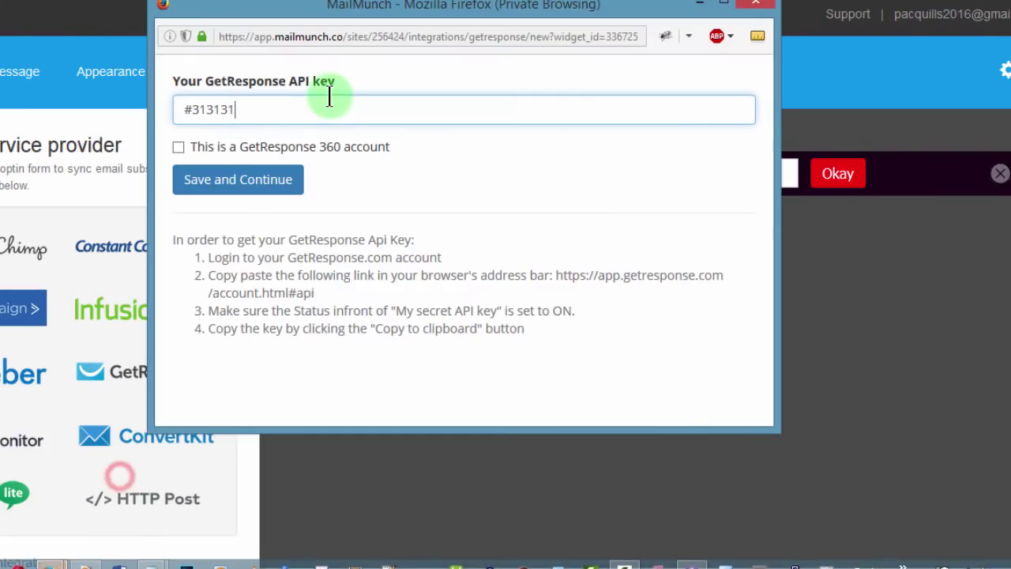
triple_click(287, 109)
key("ctrl+v")
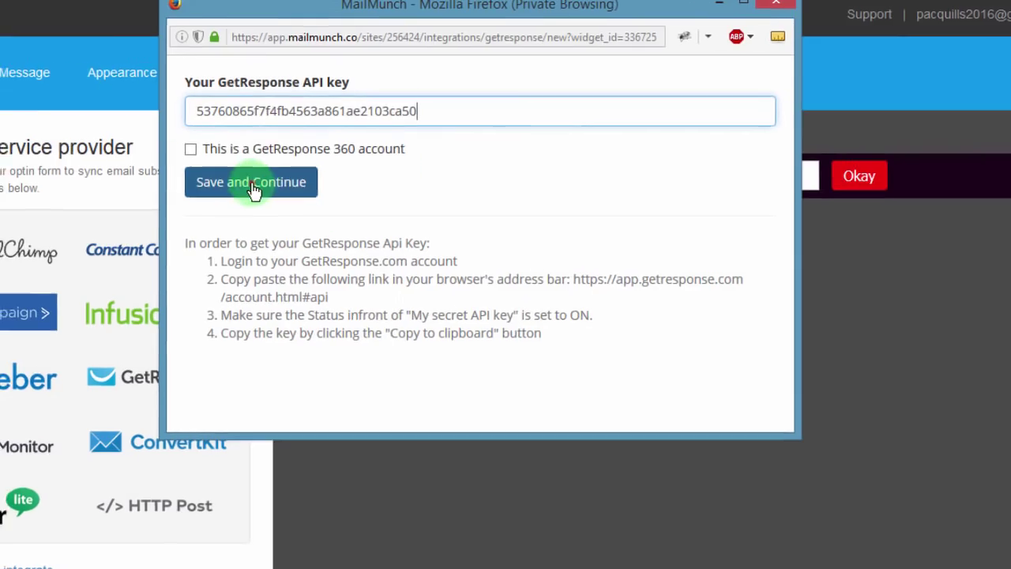
left_click(252, 186)
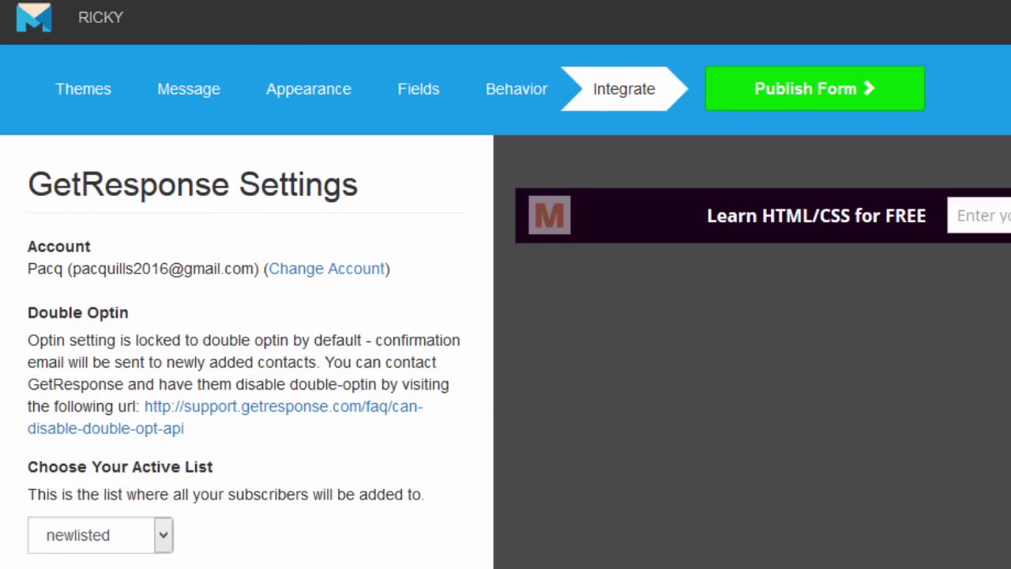
Step: Choose camps34 as the form's GetResponse subscriber list and continue to the Publish step
scroll(246, 352, "down", 4)
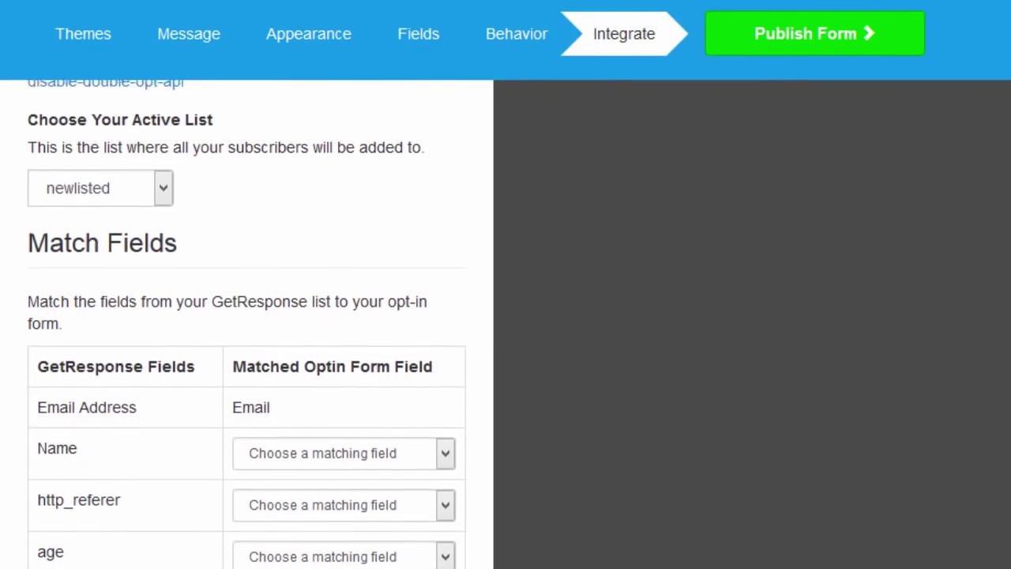
scroll(270, 214, "up", 1)
left_click(163, 193)
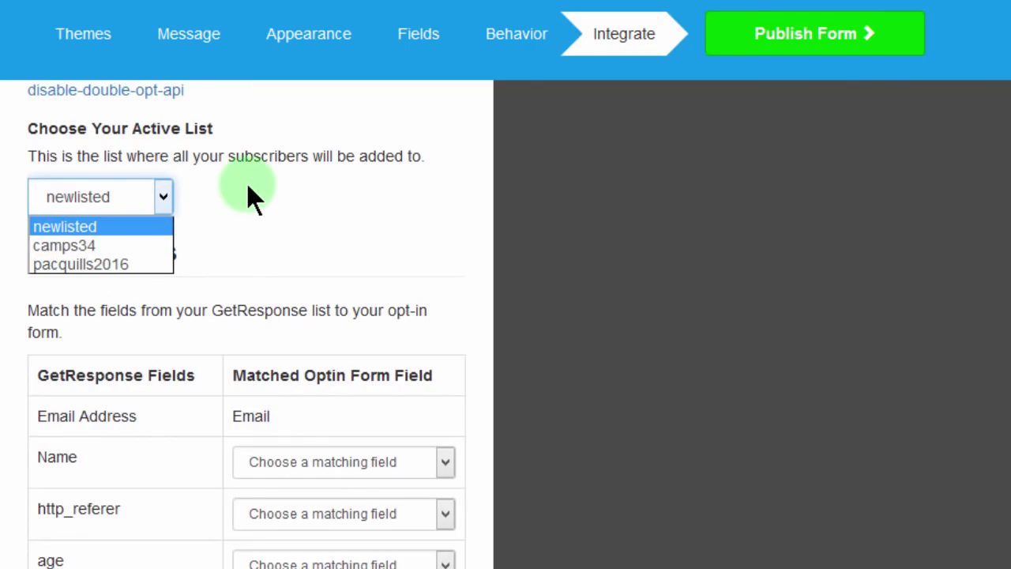
left_click(112, 244)
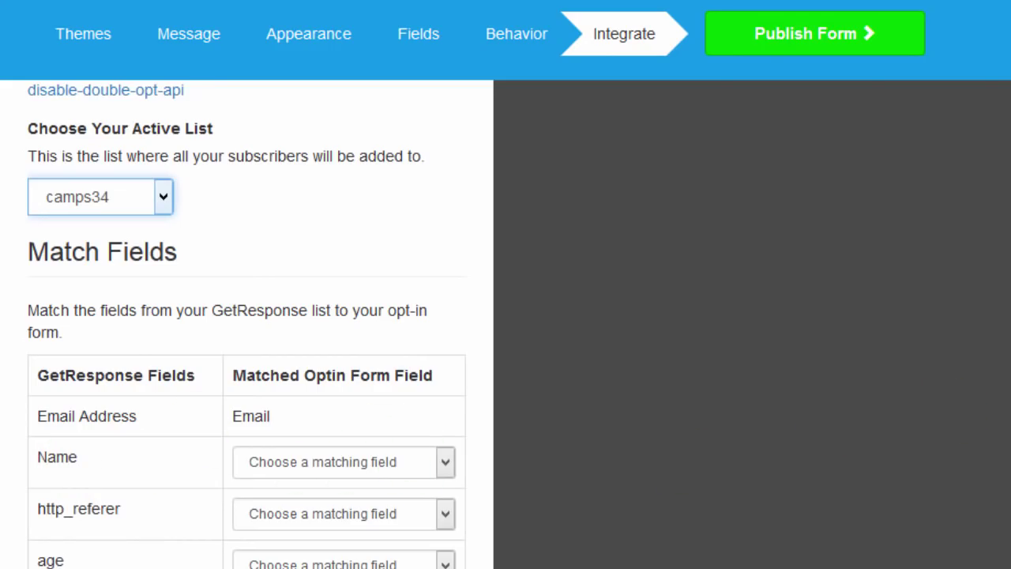
scroll(247, 323, "down", 10)
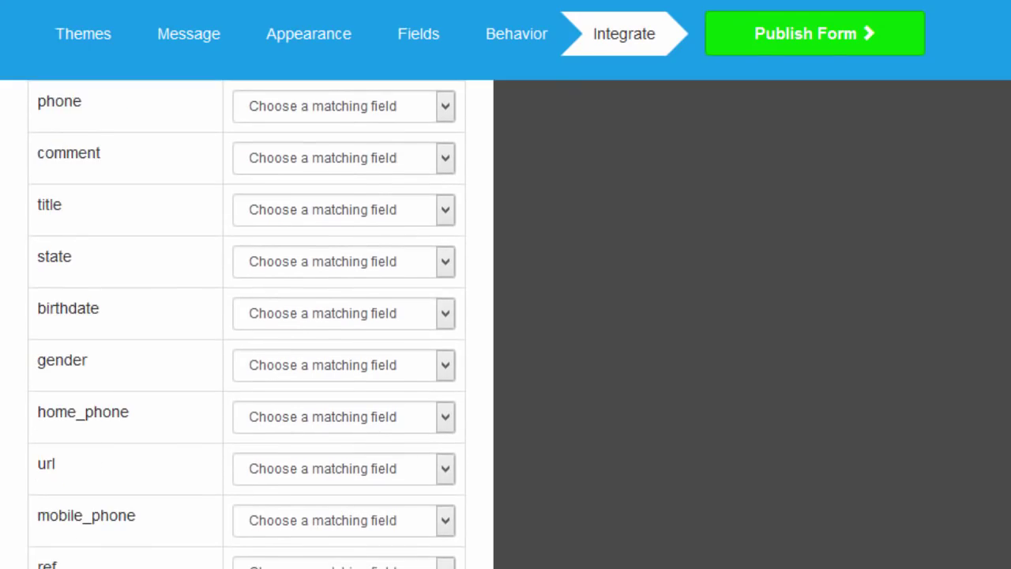
scroll(247, 315, "up", 10)
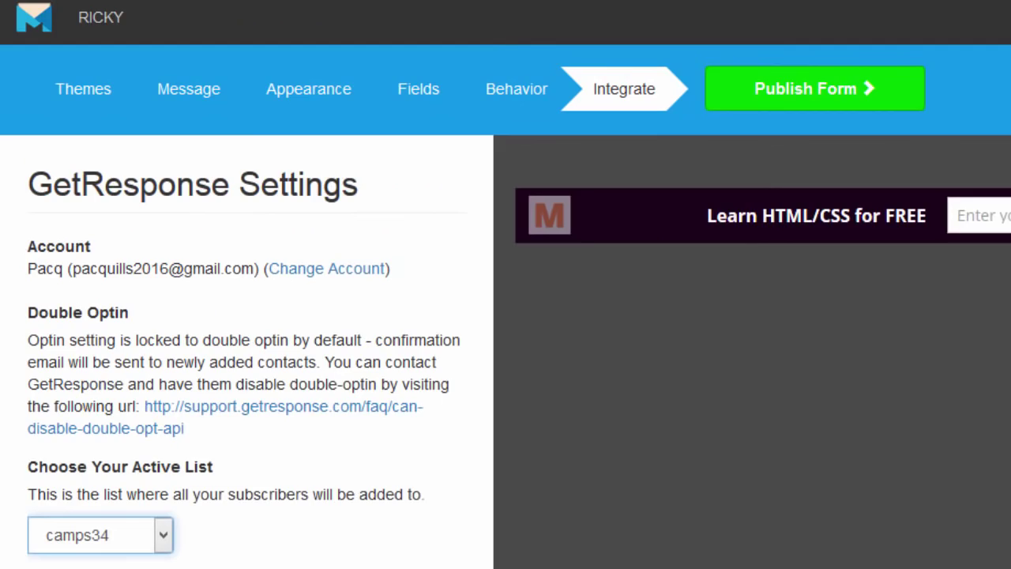
scroll(651, 443, "down", 5)
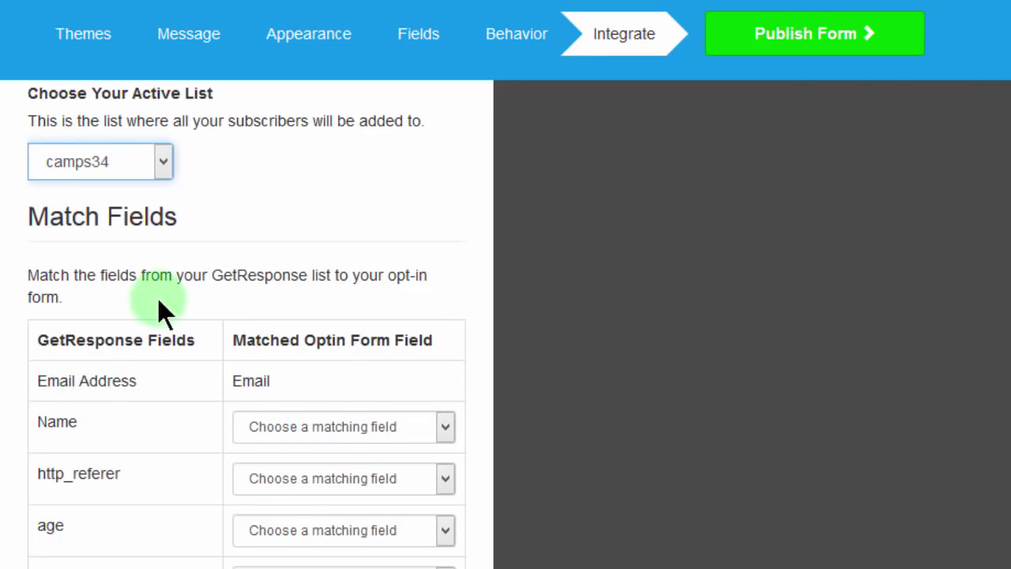
scroll(124, 164, "up", 5)
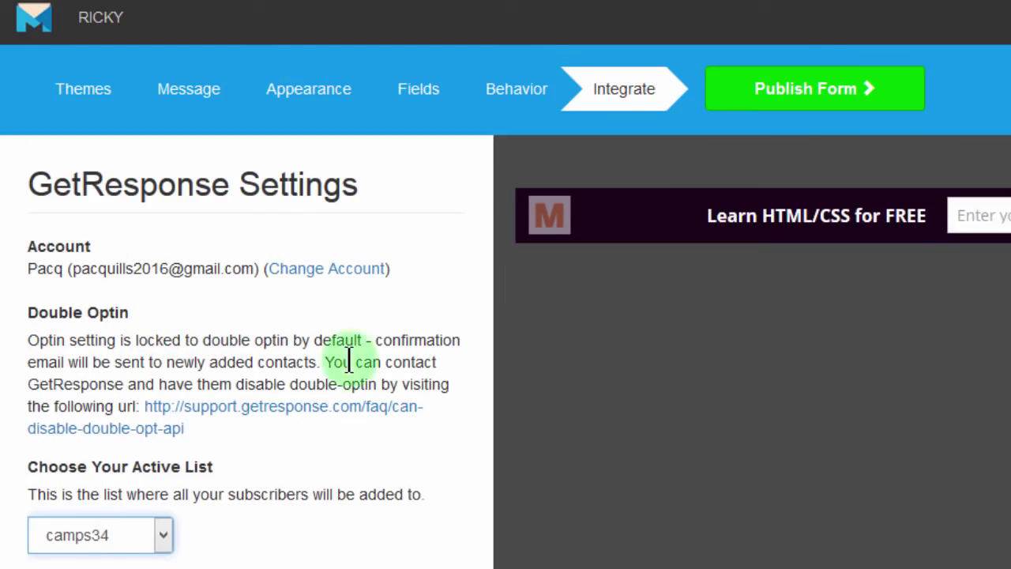
left_click(800, 94)
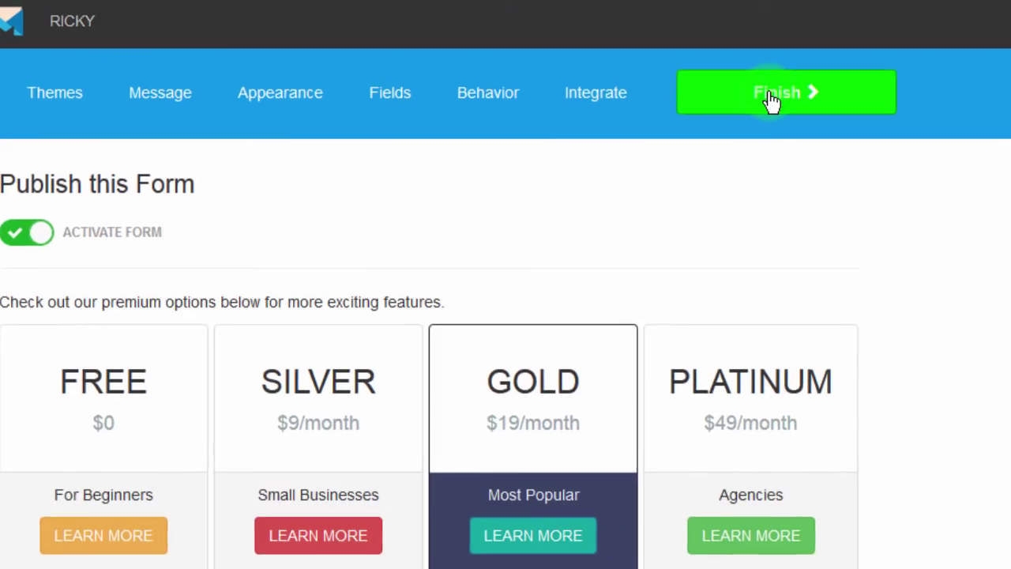
Step: Finish the form to reveal the site code snippet for the website's head
left_click(800, 93)
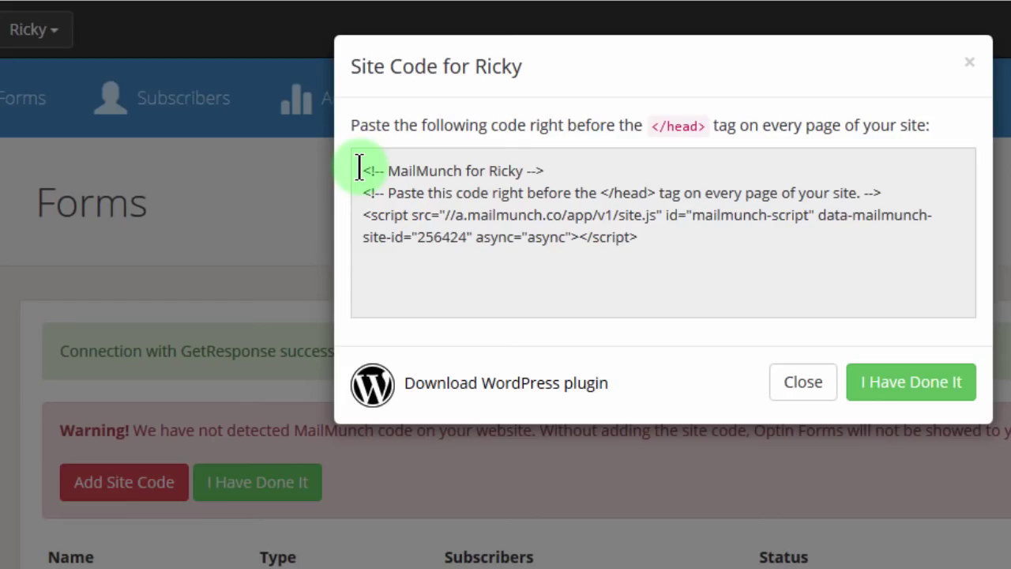
Step: Select the full three-line site.js script snippet in the Site Code dialog
left_click_drag(359, 169, 668, 261)
key("ctrl+c")
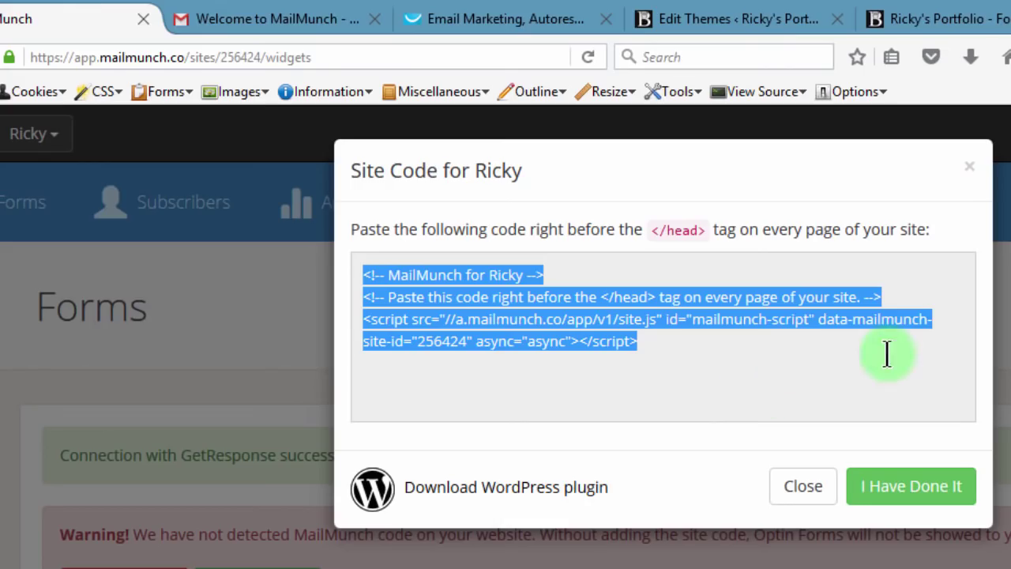
Step: Paste the MailMunch site code on a new line below wp_footer() in footer.php
left_click(717, 17)
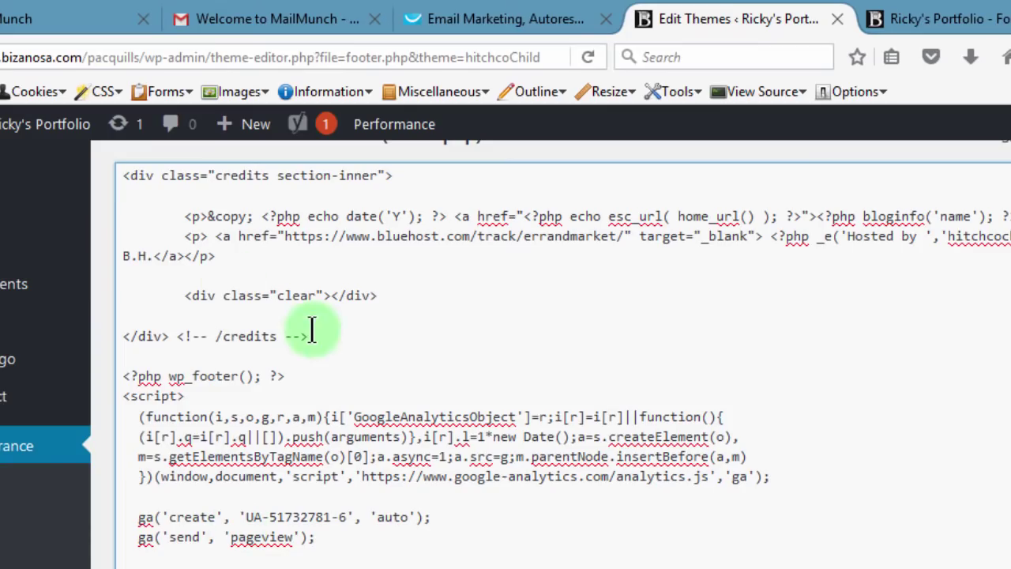
scroll(567, 367, "down", 1)
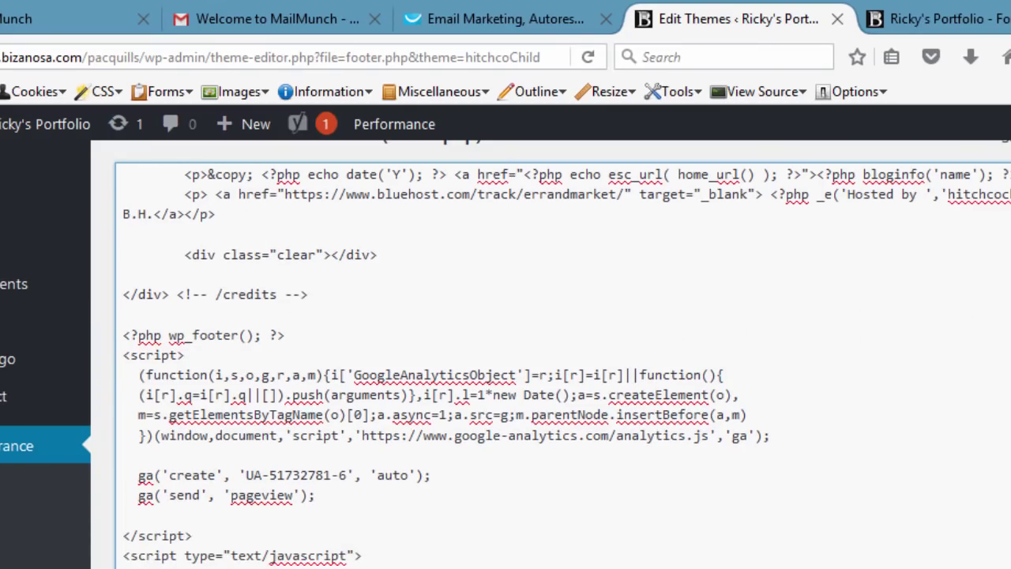
scroll(566, 366, "up", 1)
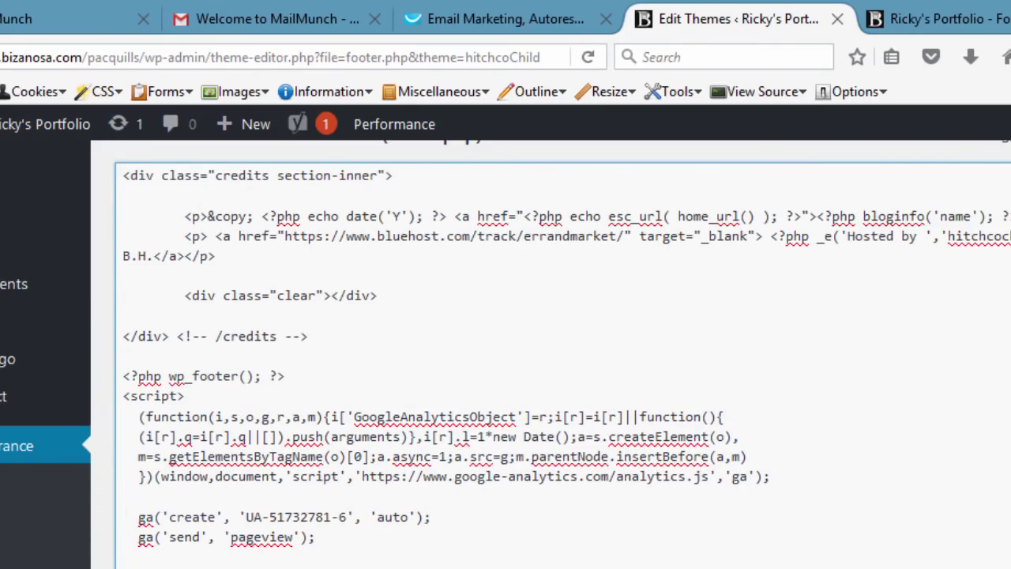
scroll(567, 366, "down", 1)
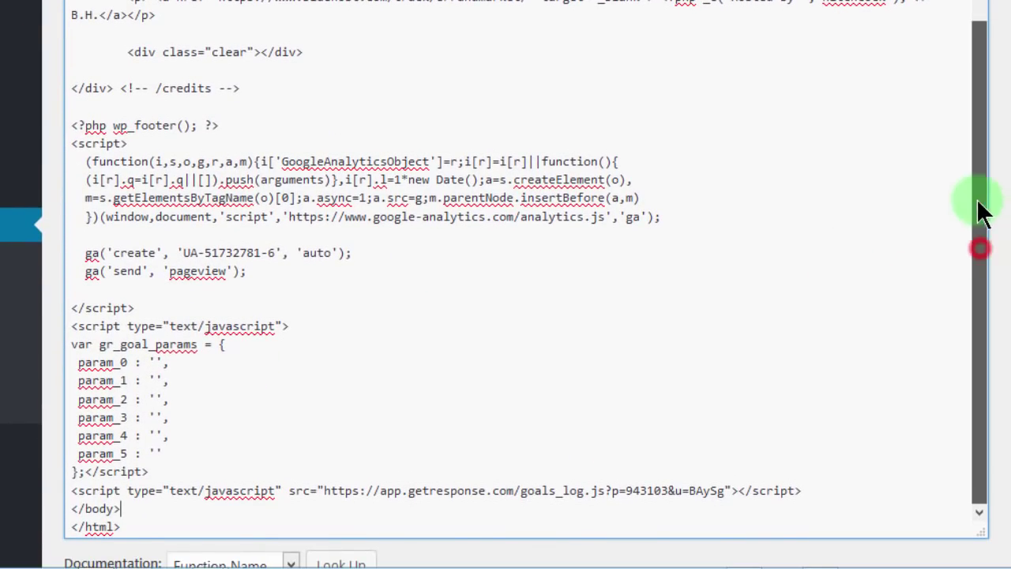
left_click_drag(977, 208, 716, 169)
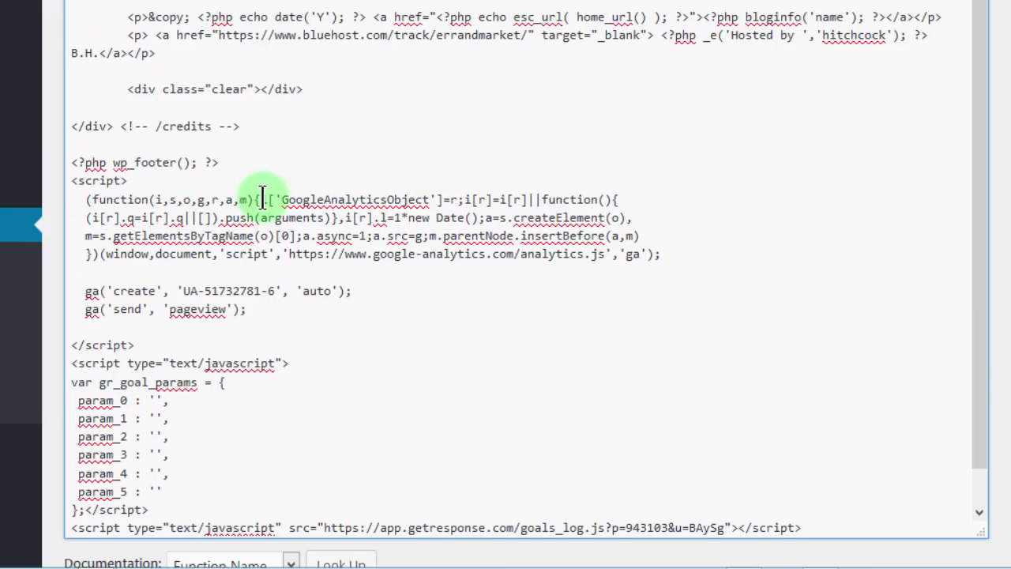
left_click(221, 161)
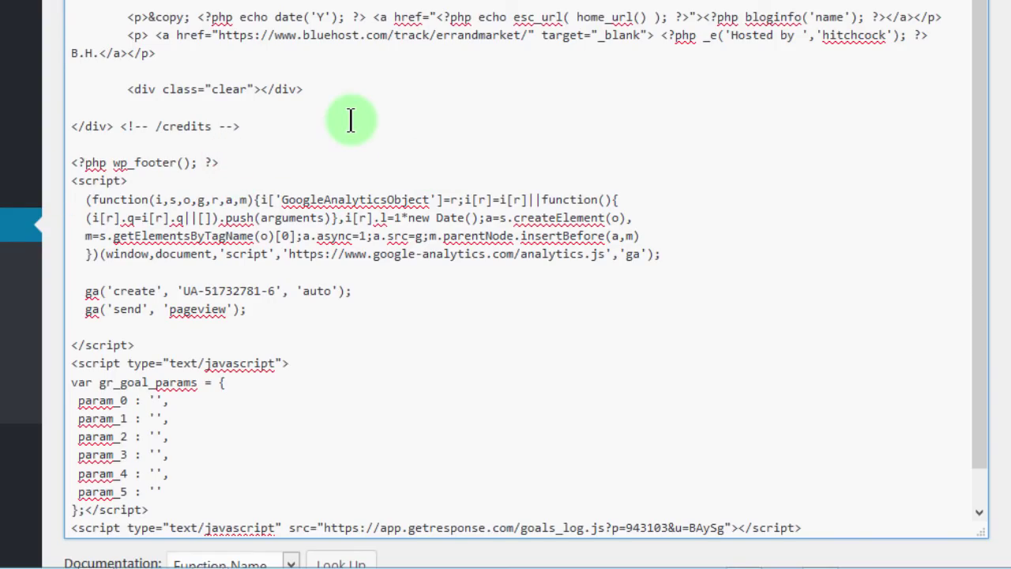
key("Return")
key("ctrl+v")
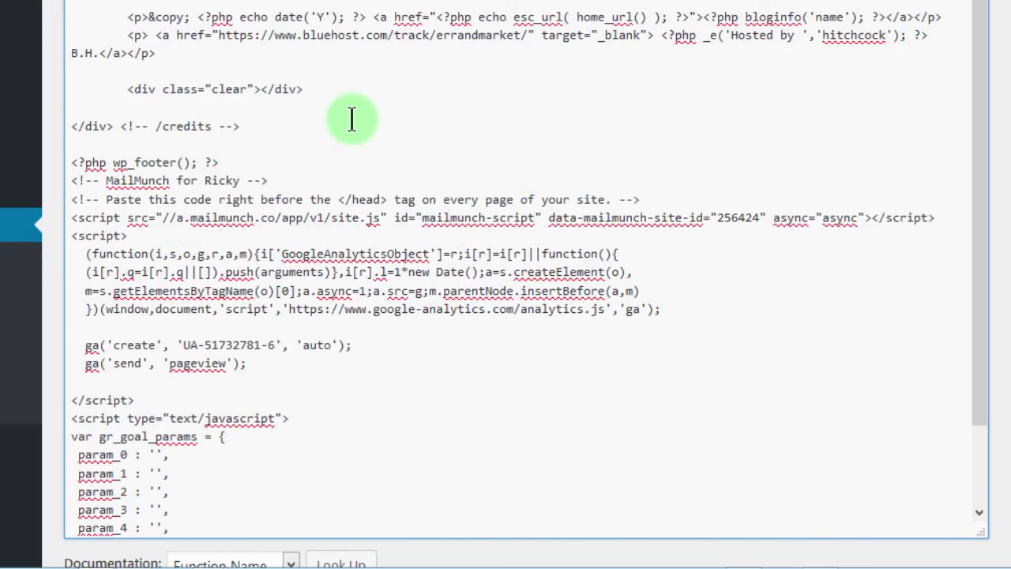
Step: Save the updated HitchCock Child footer.php and go to the live portfolio site
left_click_drag(986, 244, 995, 411)
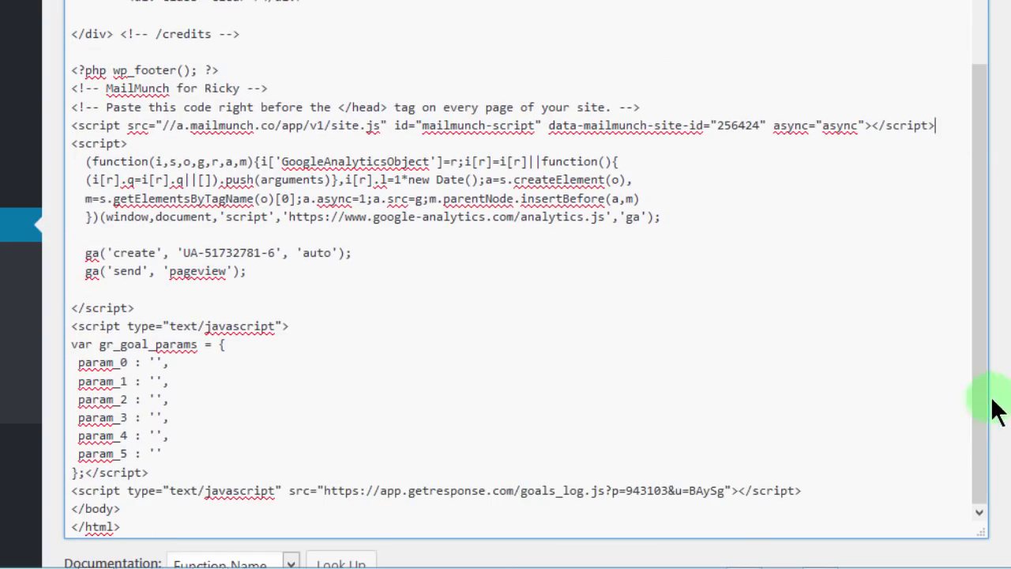
scroll(505, 315, "down", 4)
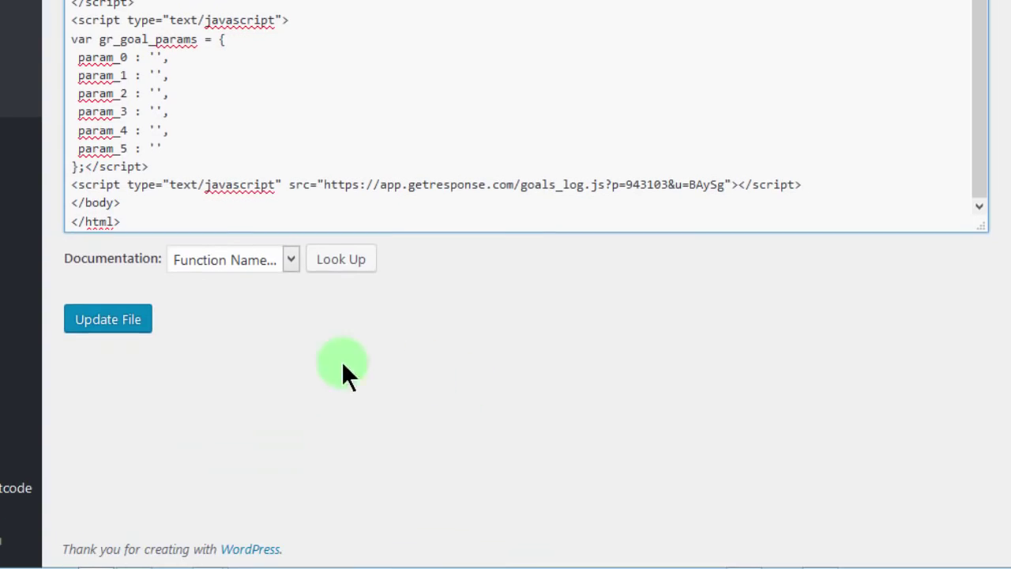
left_click(123, 322)
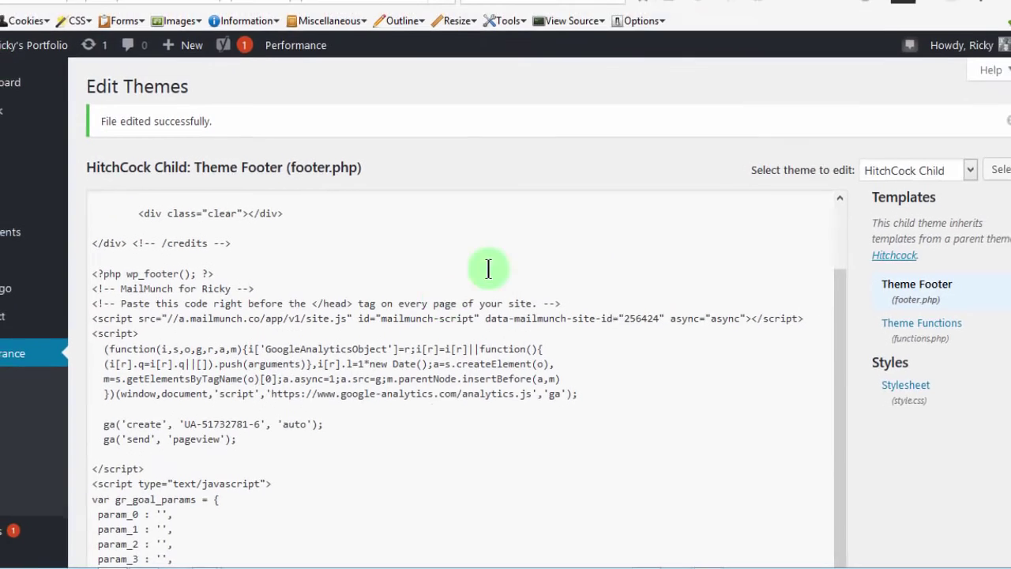
left_click(673, 9)
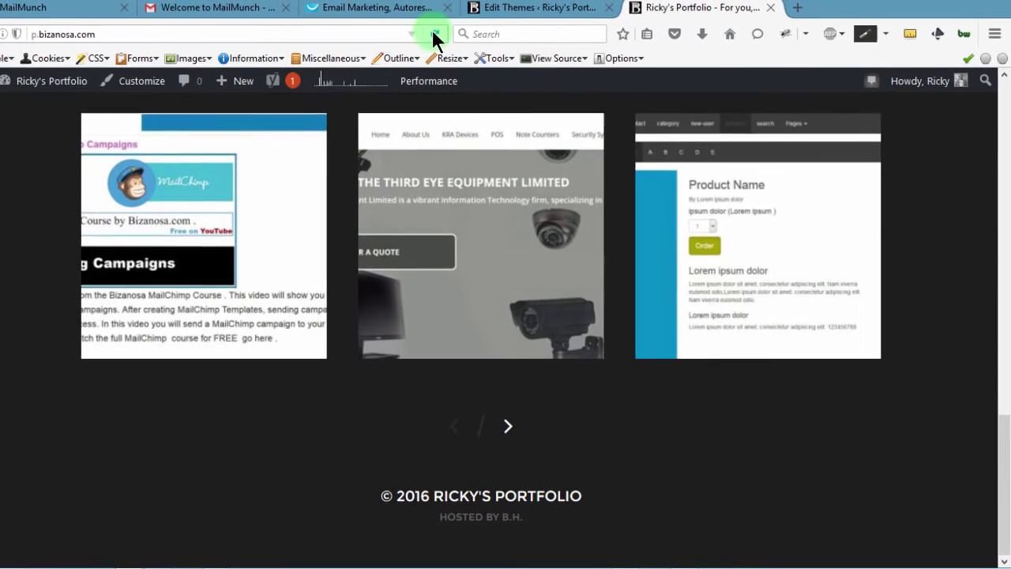
Step: Reload the site and submit a test email through the Learn HTML/CSS for FREE bar
left_click(436, 37)
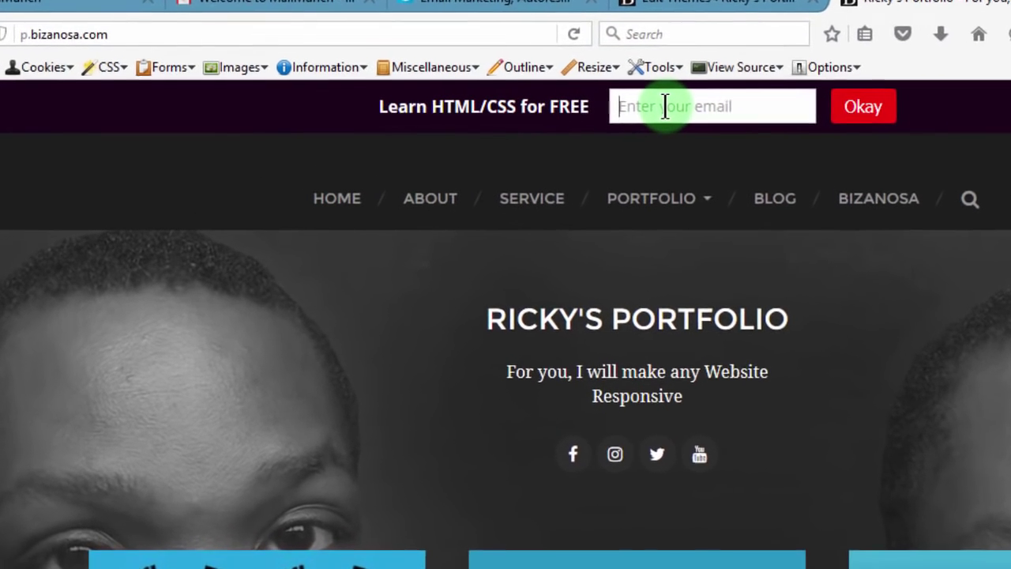
left_click(615, 107)
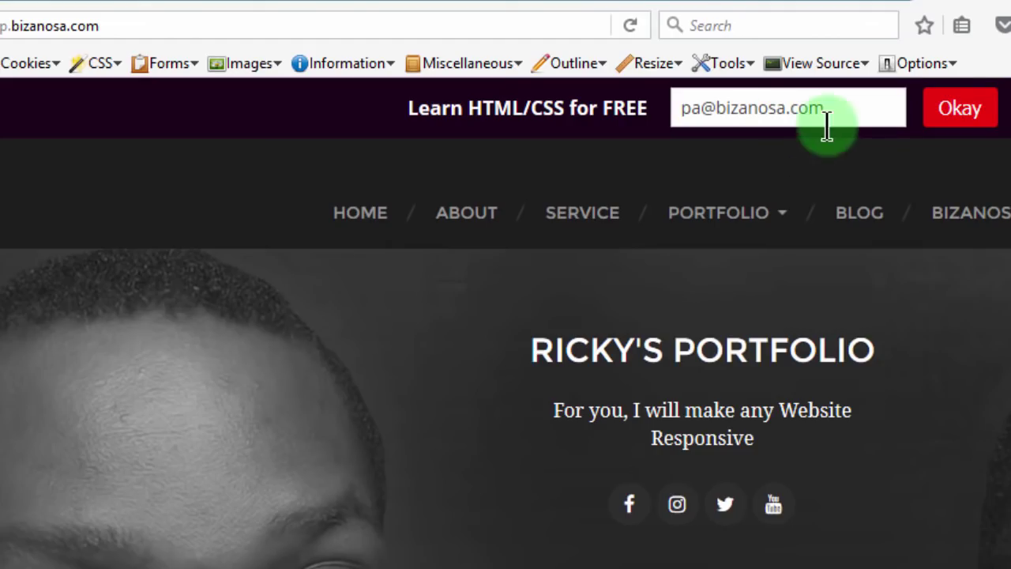
left_click(976, 120)
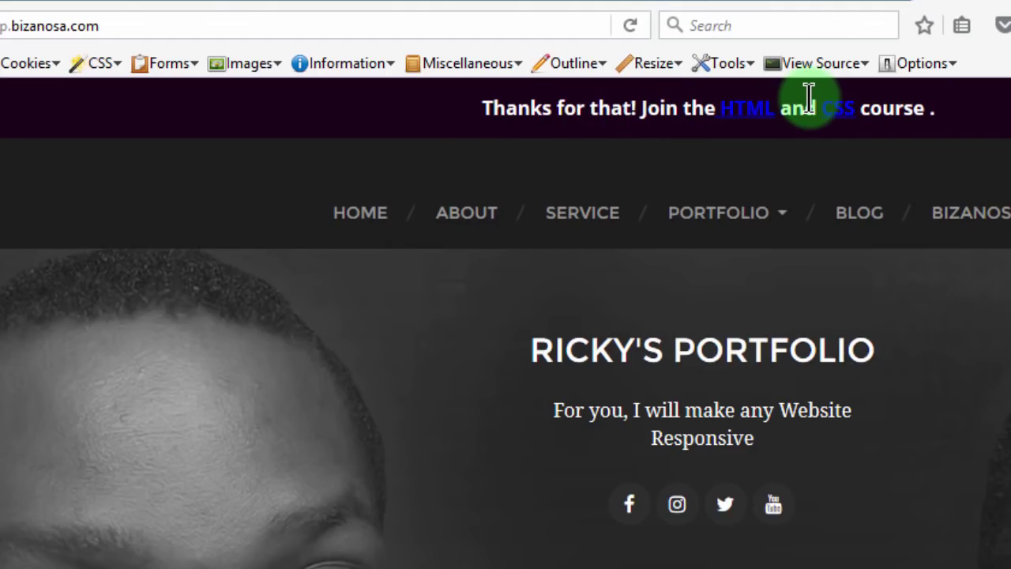
left_click(70, 8)
Step: Close the Site Code dialog, refresh Forms, and open topRicky's 1-subscriber list
left_click(1010, 145)
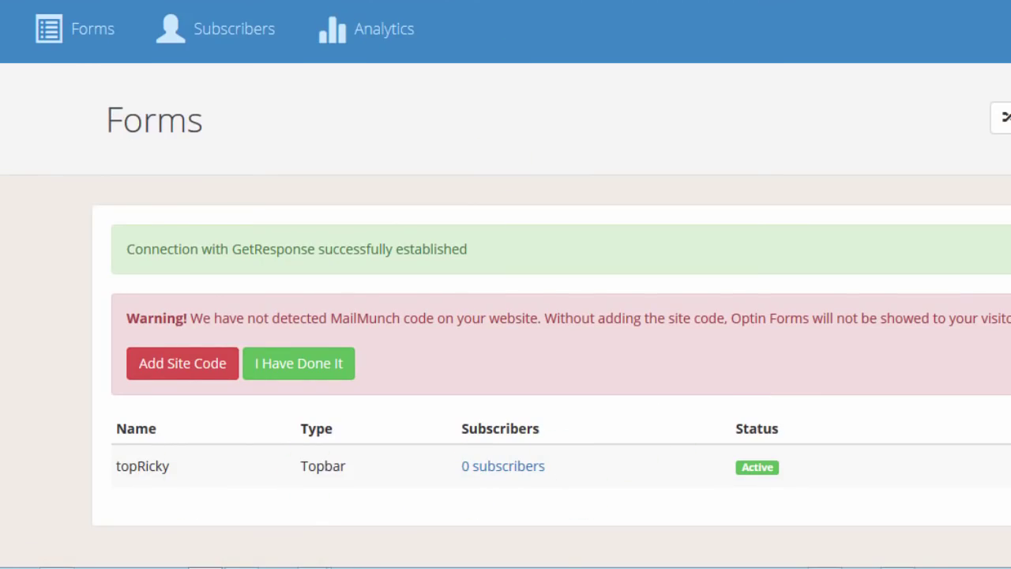
left_click(451, 33)
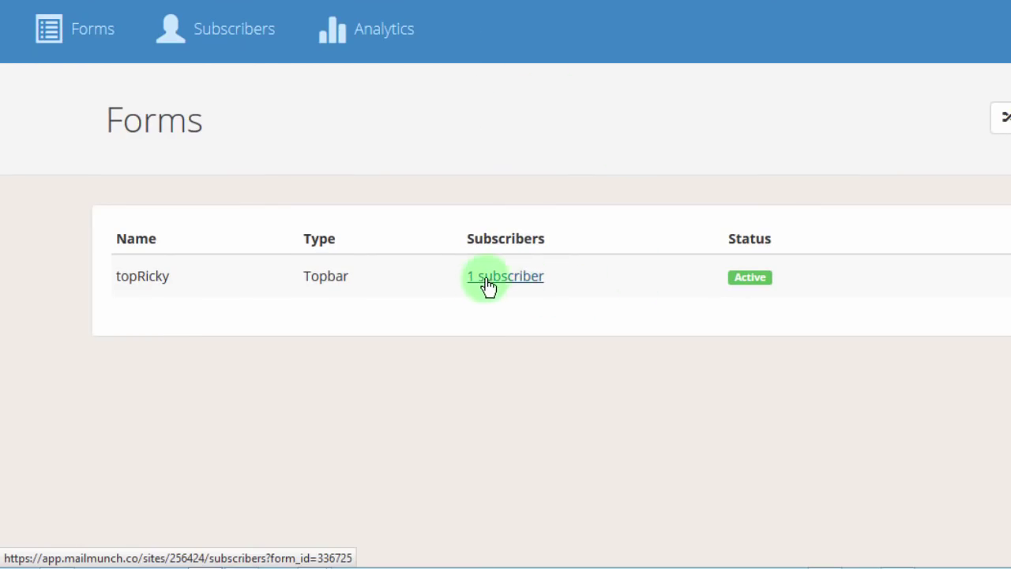
left_click(511, 283)
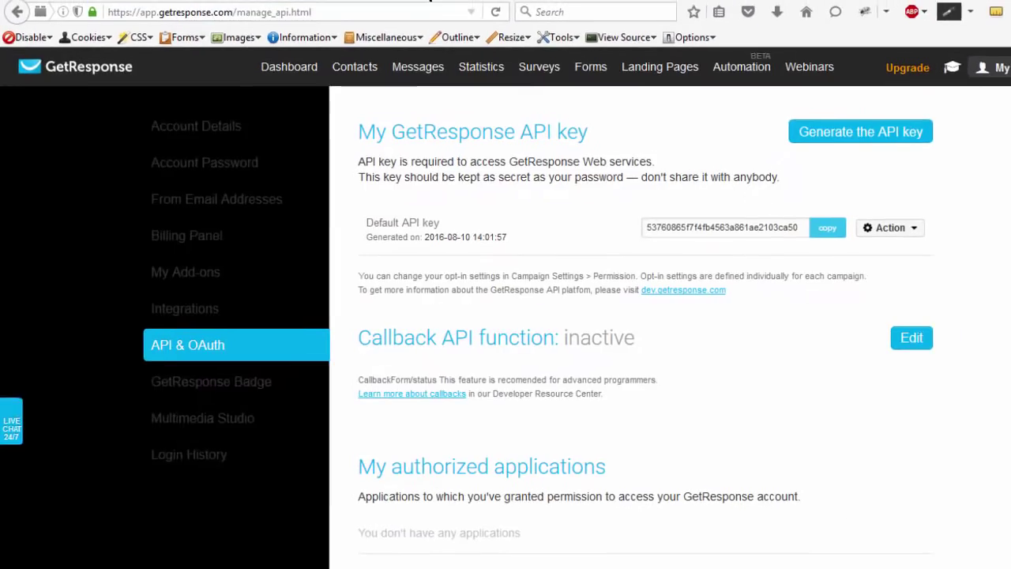
Step: Make camps34 the current campaign from the GetResponse dashboard
mouse_move(353, 75)
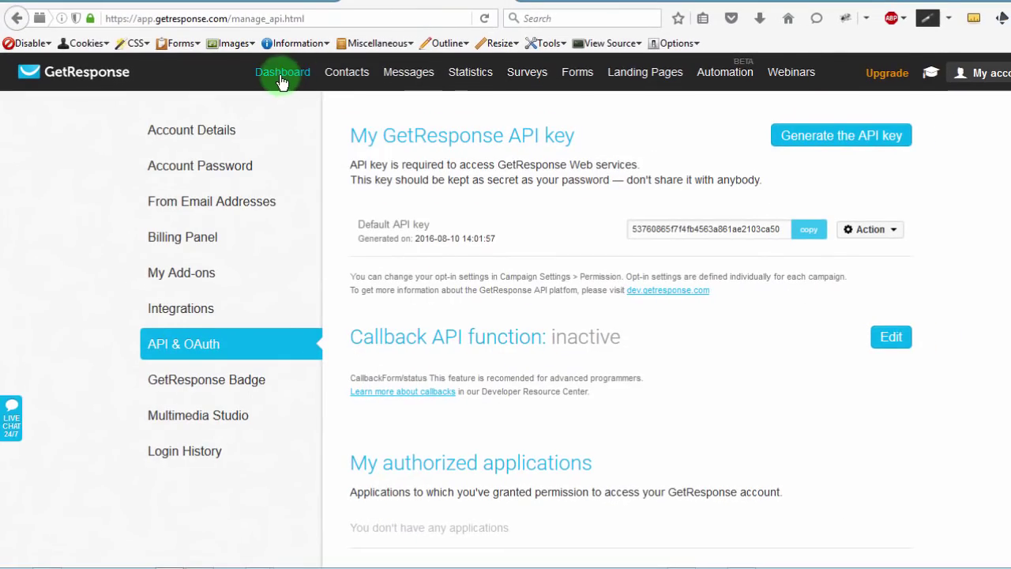
mouse_move(330, 92)
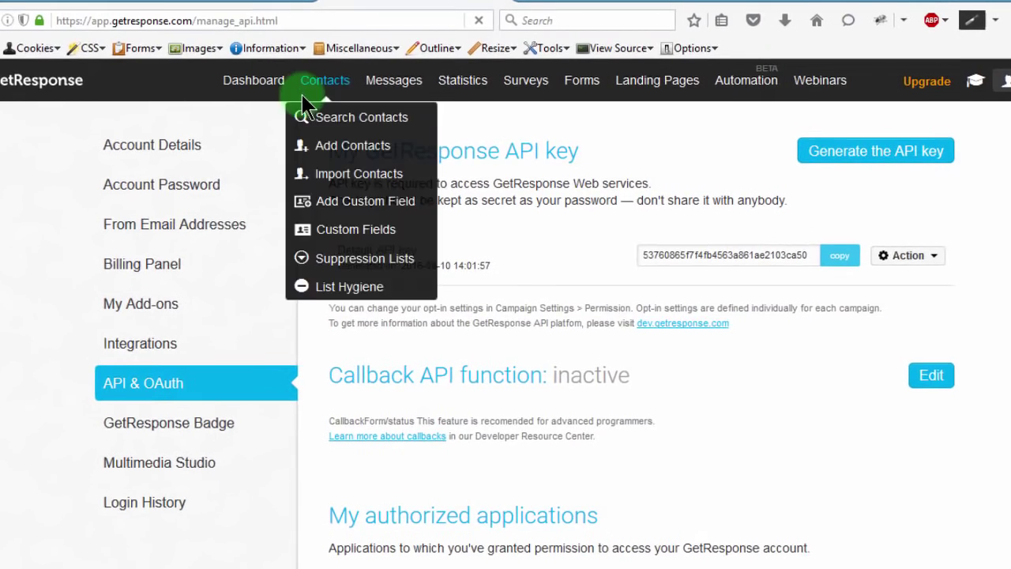
left_click(254, 80)
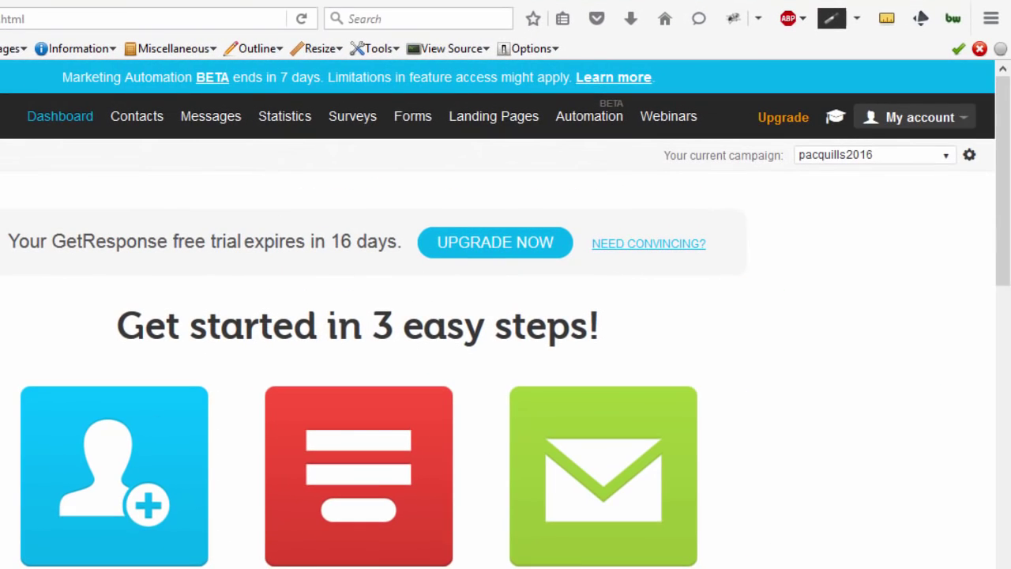
left_click(946, 156)
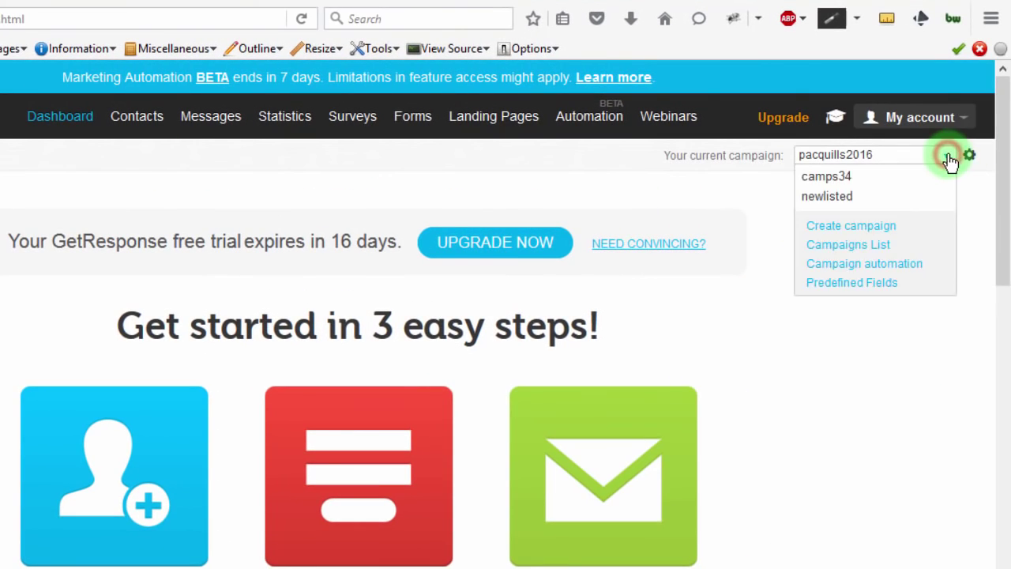
left_click(827, 178)
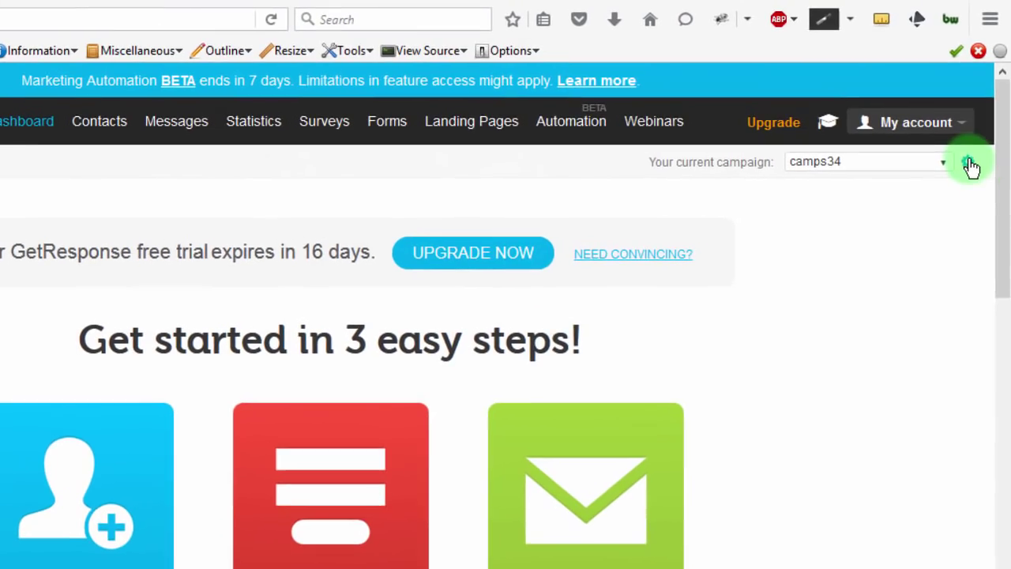
Step: Open the camps34 campaign settings and go to its Add Contacts page
left_click(969, 163)
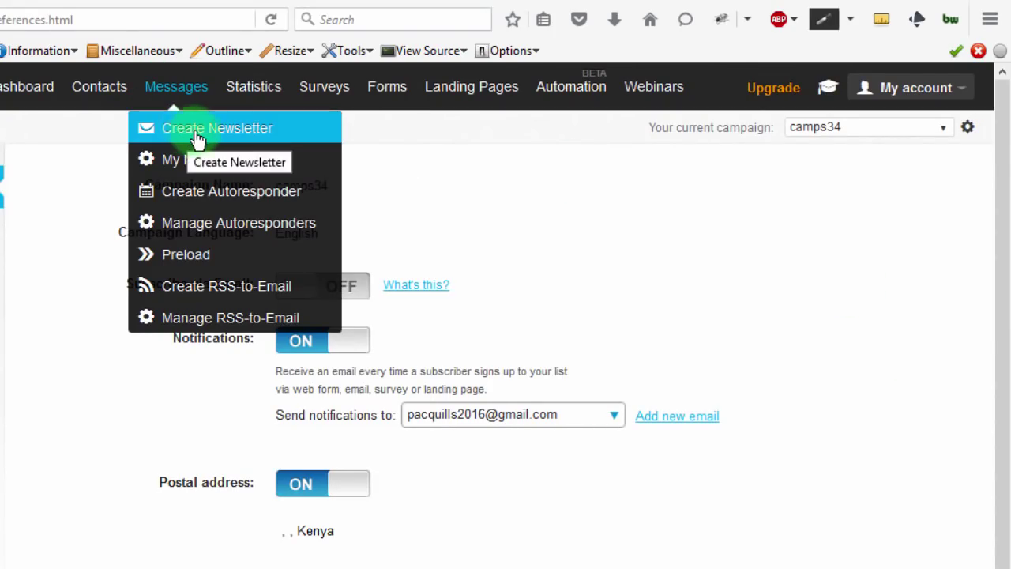
mouse_move(93, 77)
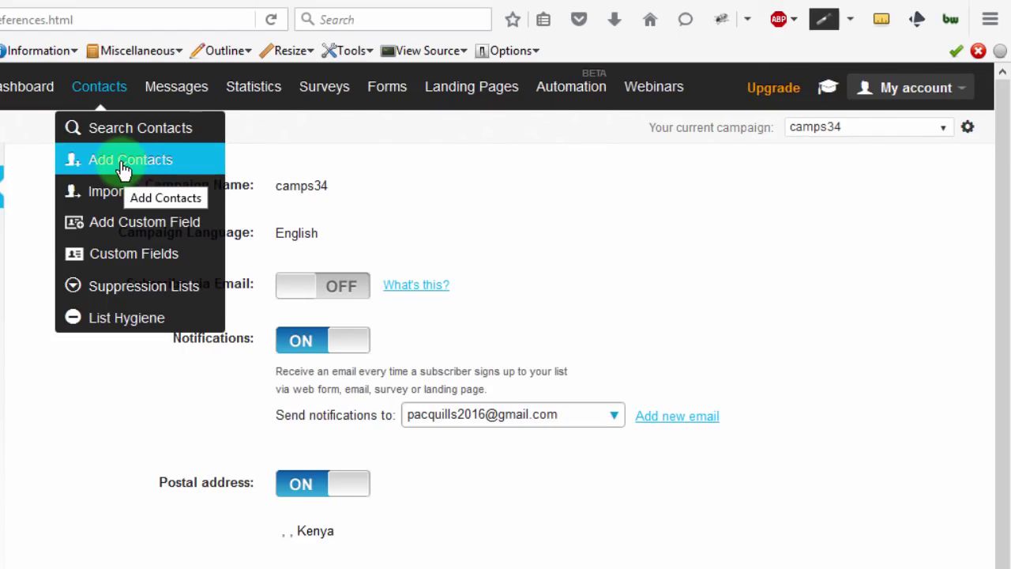
left_click(123, 166)
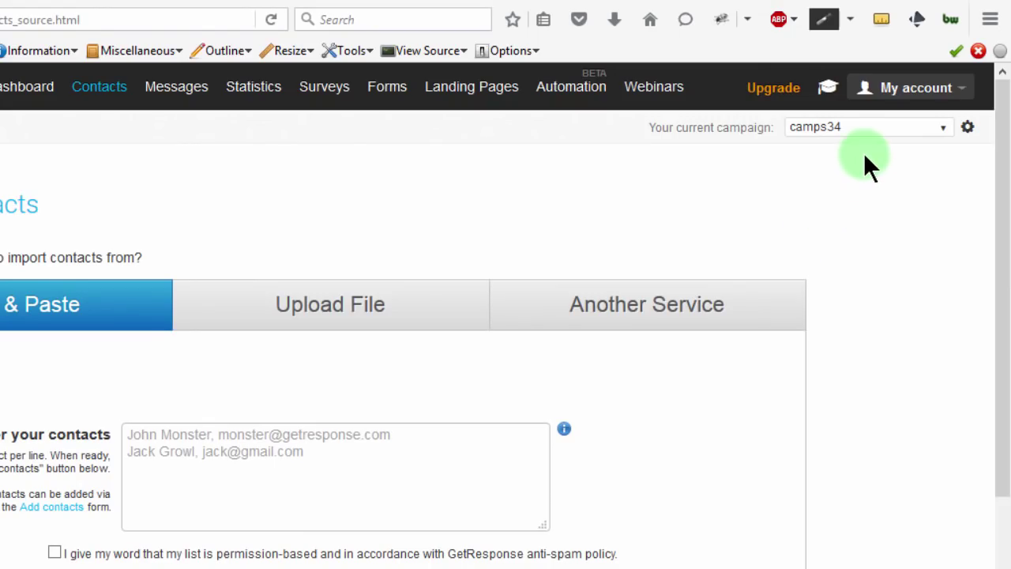
Step: Open the My Campaigns list and bring up the Actions menu for camps34
left_click(857, 130)
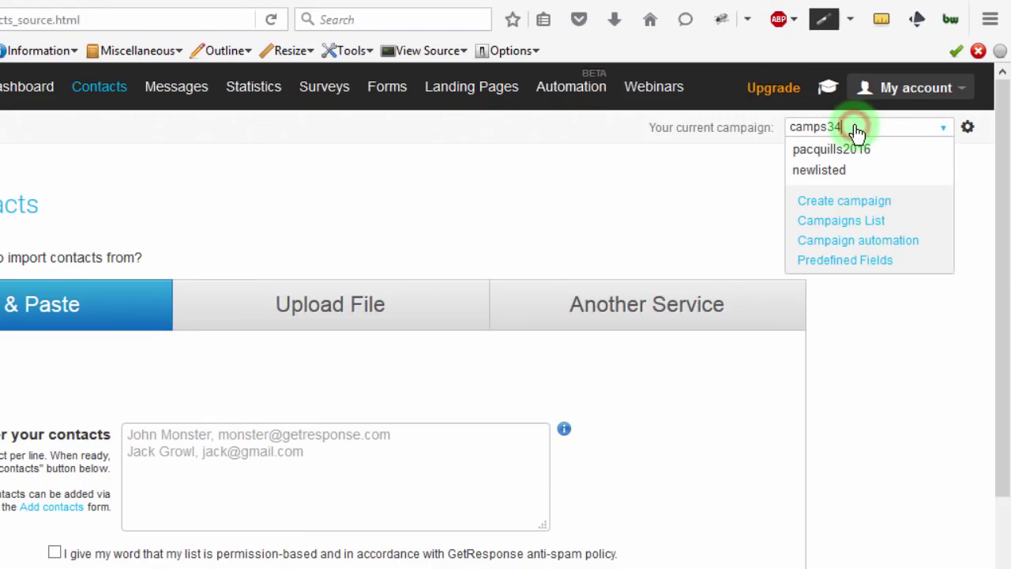
left_click(844, 229)
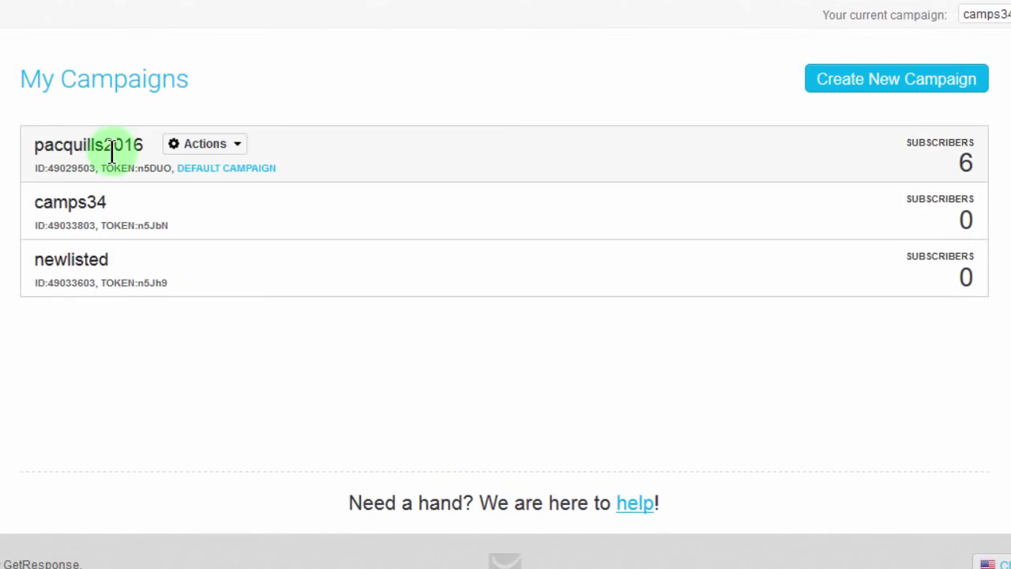
left_click(183, 204)
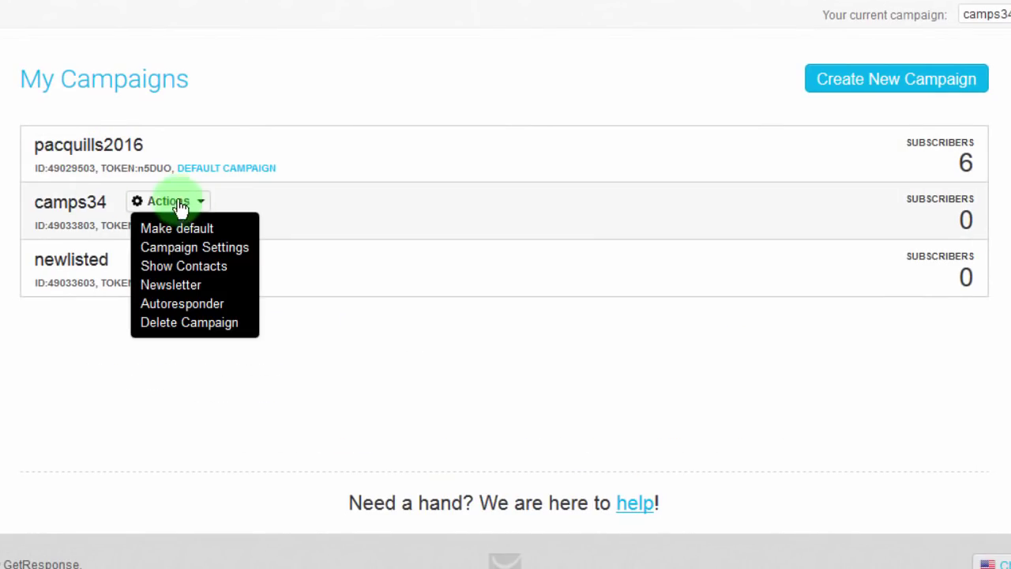
left_click(82, 201)
left_click(201, 202)
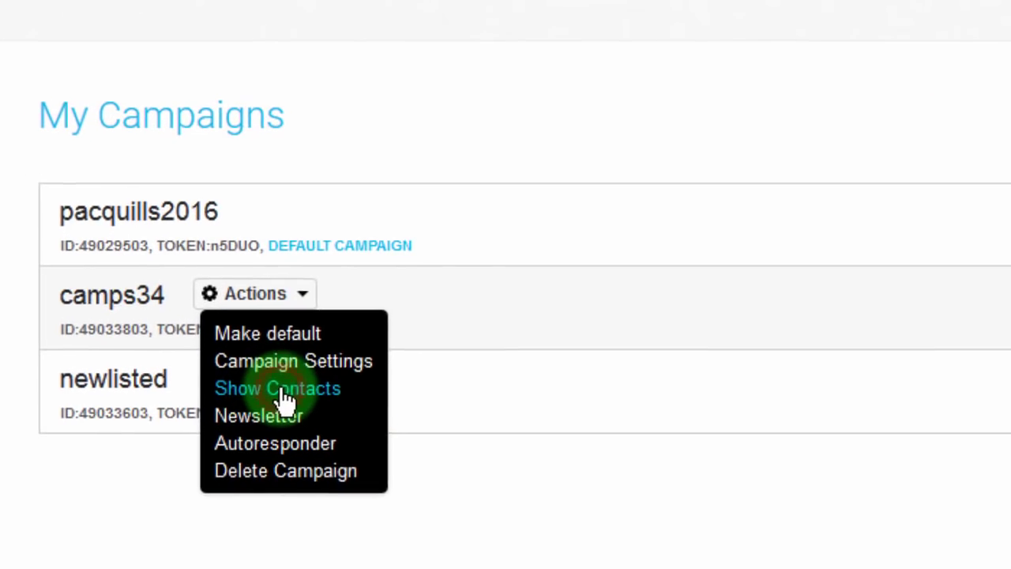
left_click(285, 390)
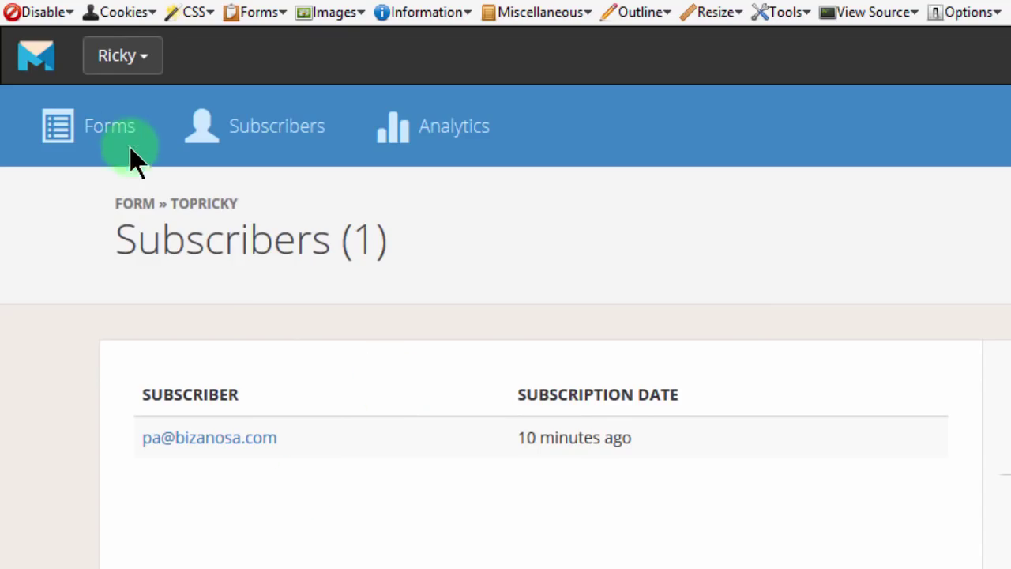
Step: Open the topRicky top bar in the MailMunch form editor
left_click(83, 134)
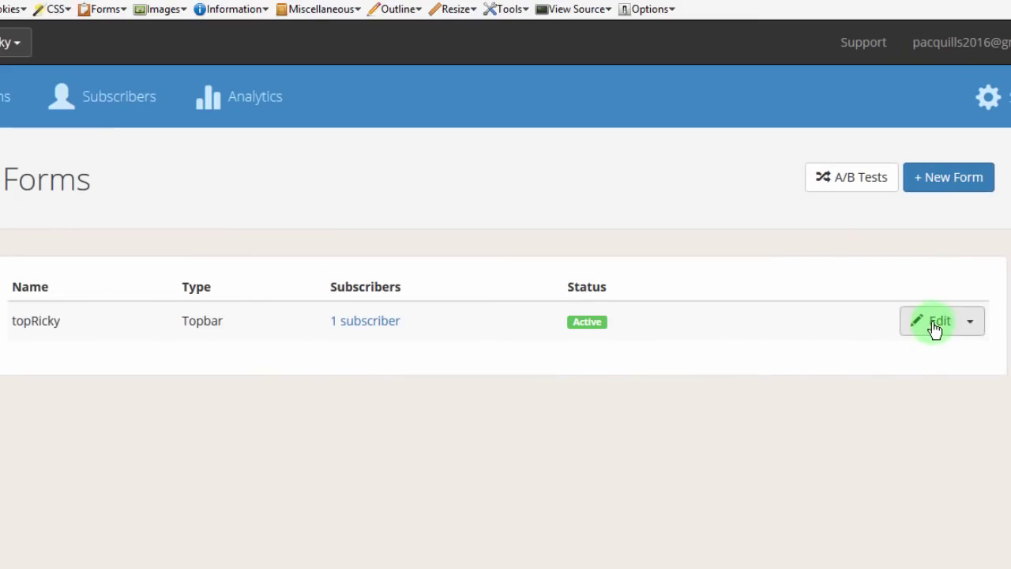
left_click(859, 288)
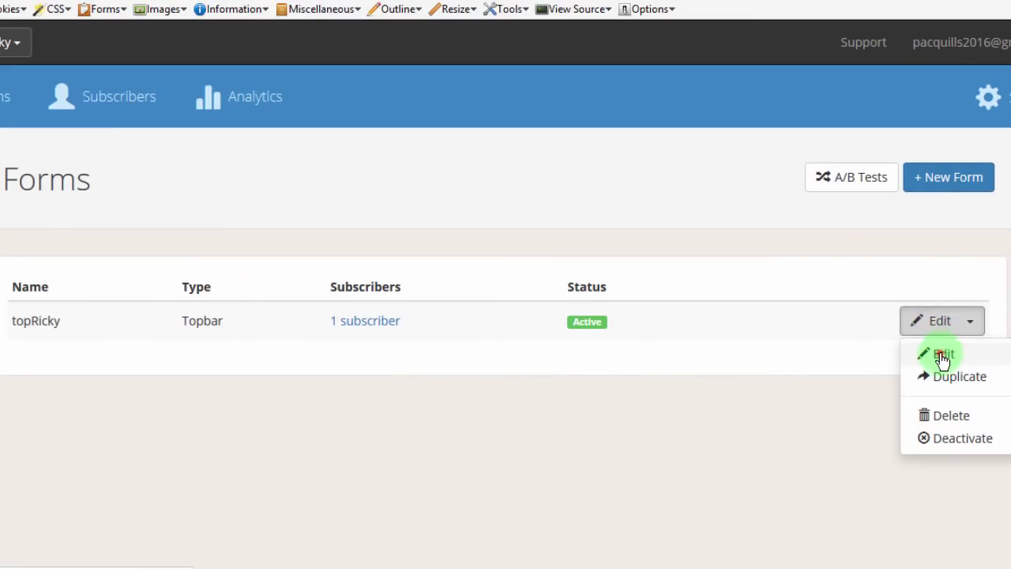
left_click(942, 355)
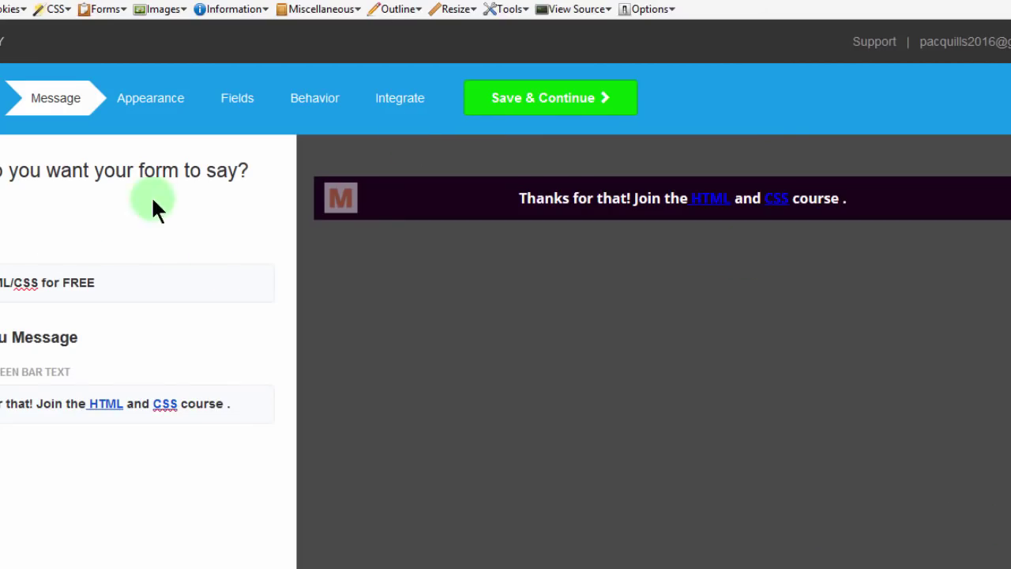
Step: Color the HTML link in the thank-you message light blue
left_click(246, 408)
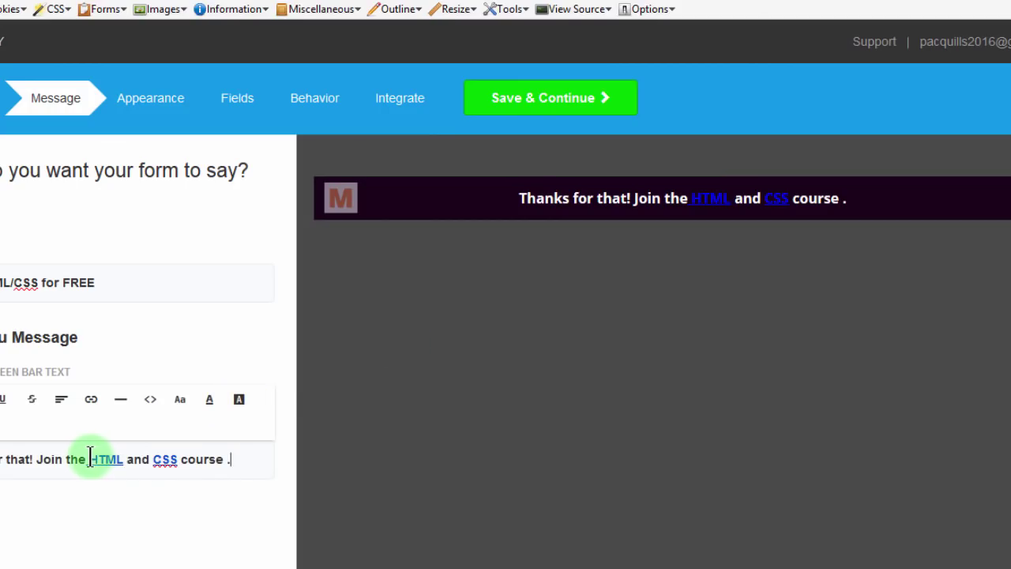
left_click_drag(87, 459, 124, 459)
left_click(209, 402)
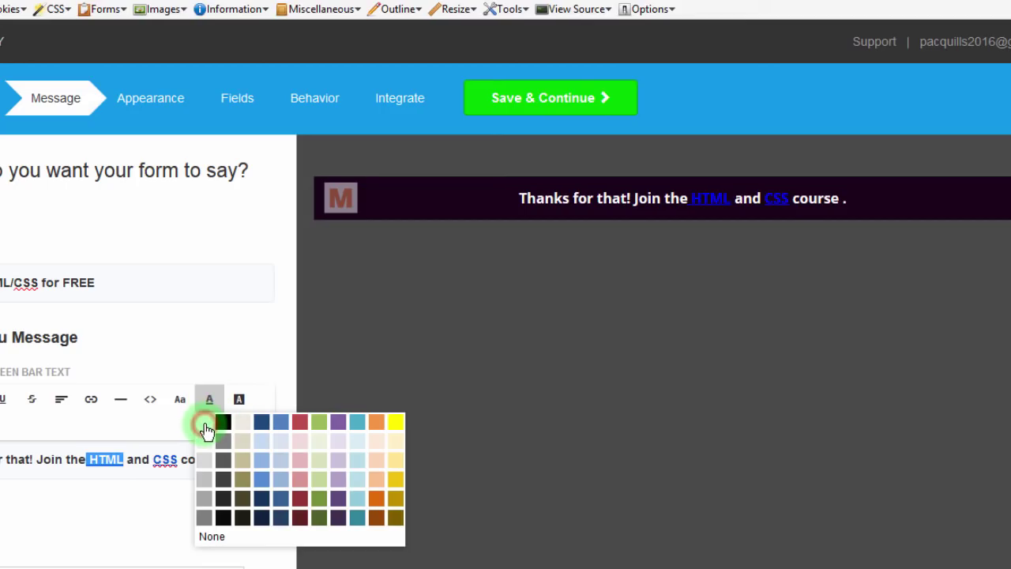
left_click(203, 424)
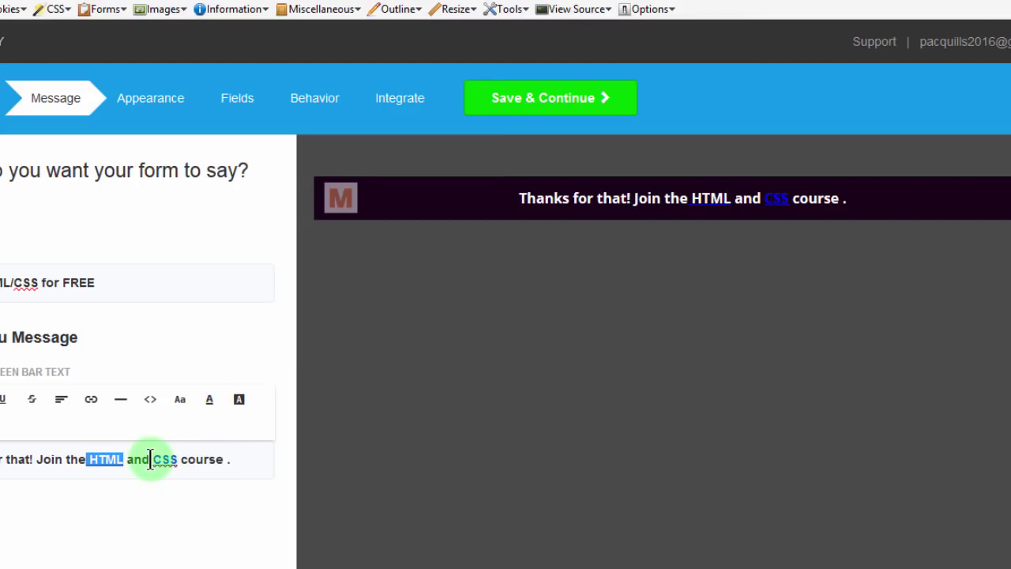
left_click(90, 458)
left_click_drag(90, 459, 126, 459)
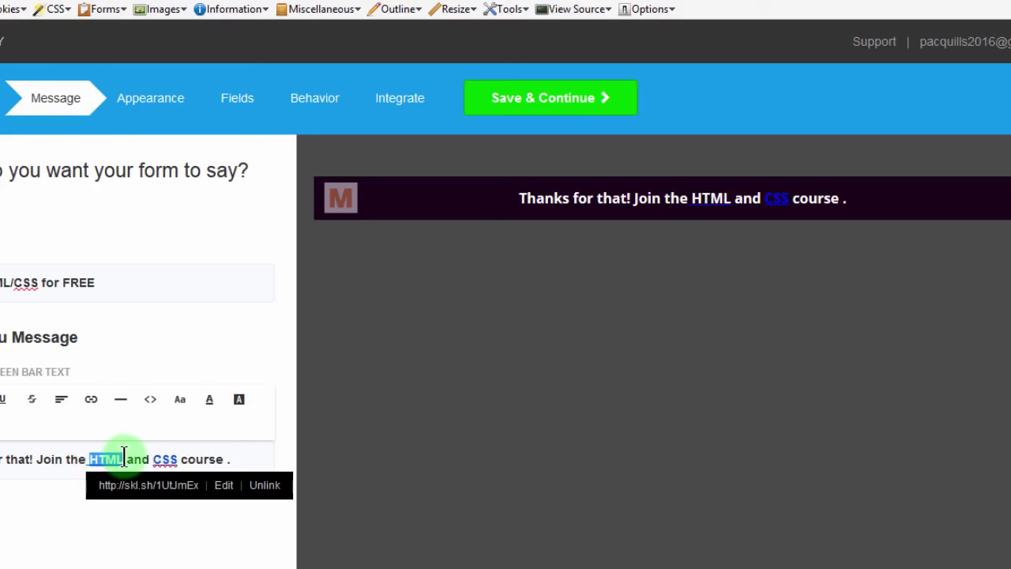
left_click(209, 400)
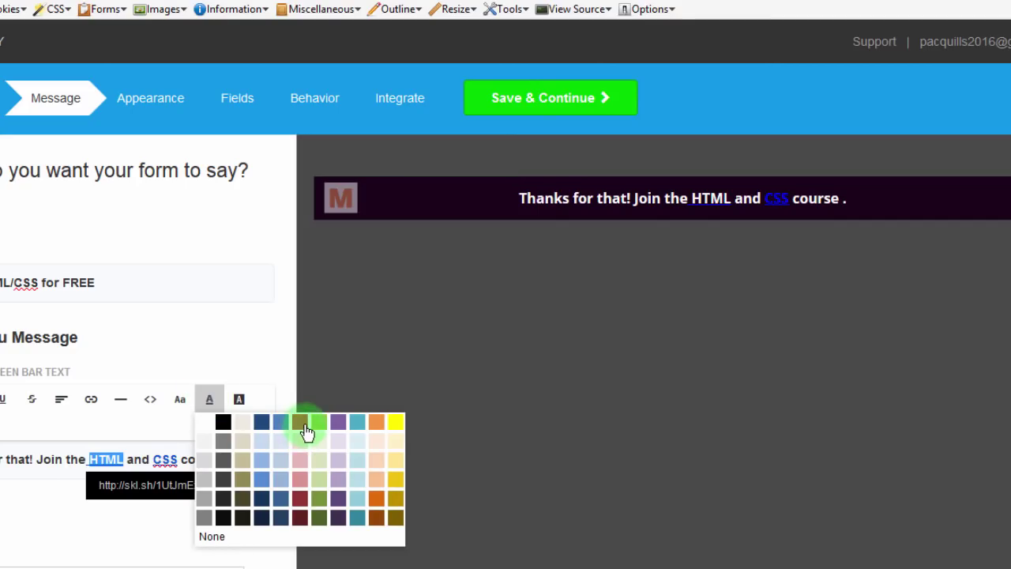
left_click(359, 505)
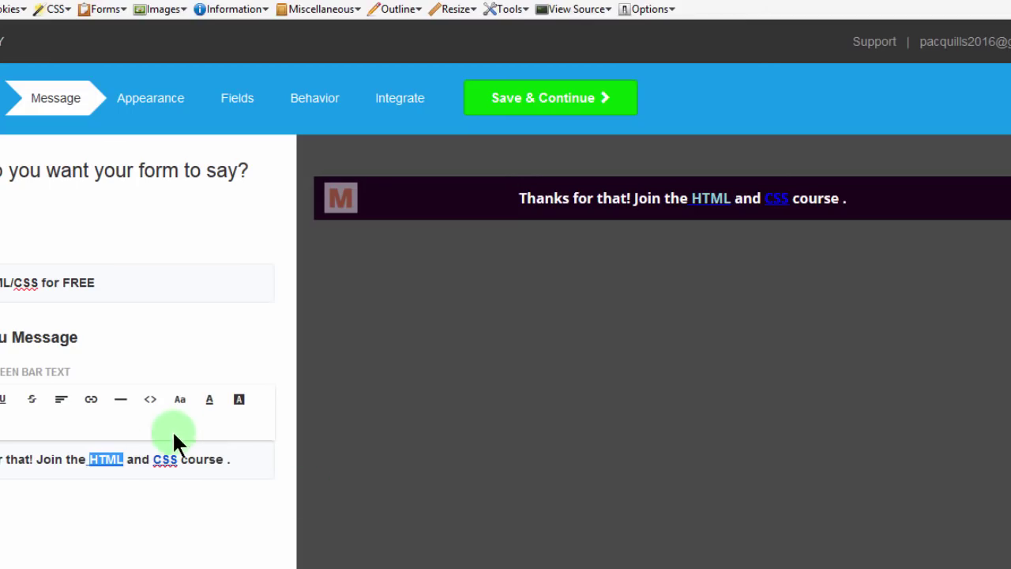
Step: Color the CSS link in the thank-you message light blue as well
left_click_drag(153, 459, 178, 459)
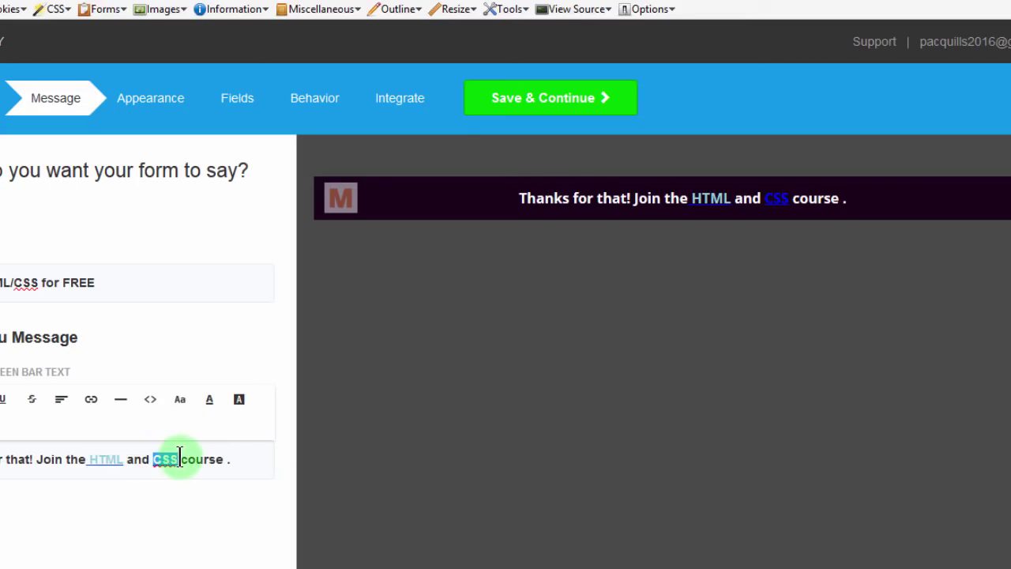
left_click(209, 399)
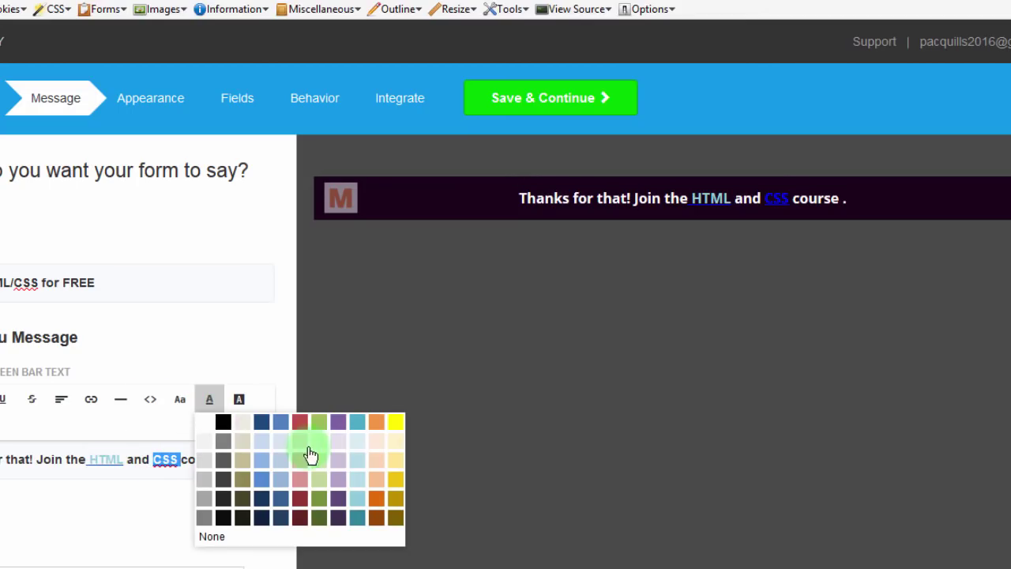
left_click(358, 464)
left_click(221, 458)
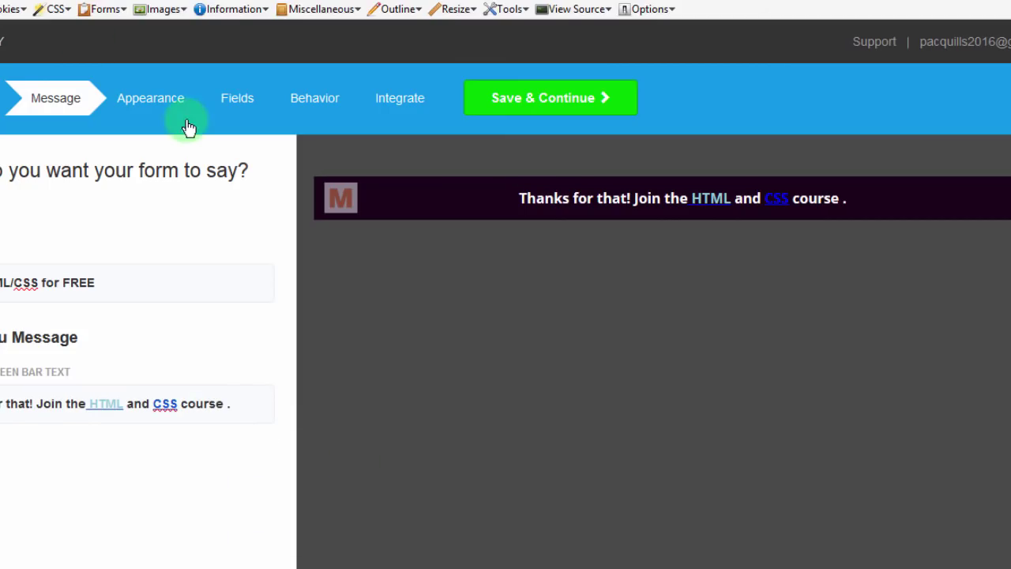
Step: Save through Appearance, Fields, Behavior and Integrate, then republish and finish topRicky
left_click(542, 93)
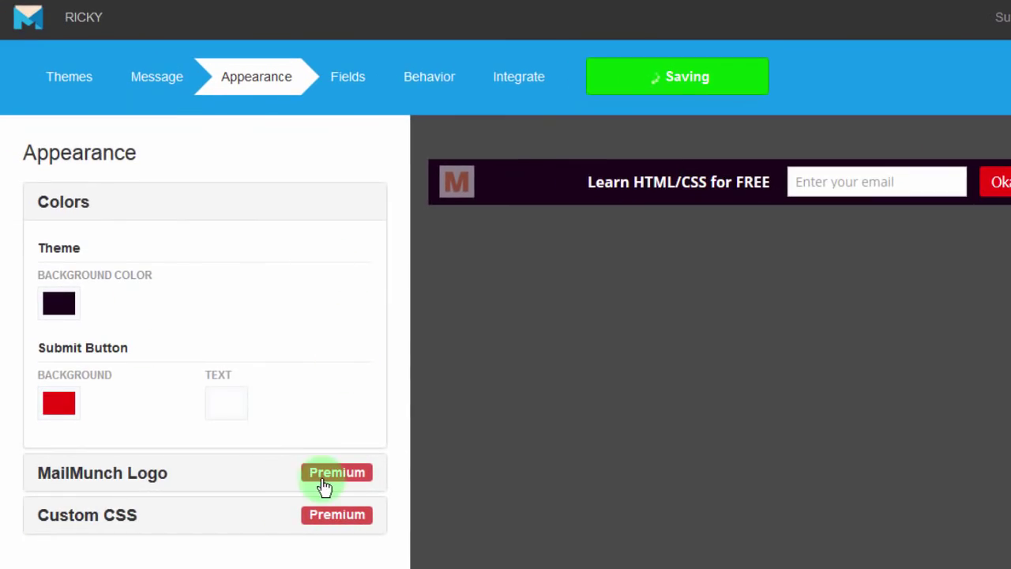
left_click(643, 75)
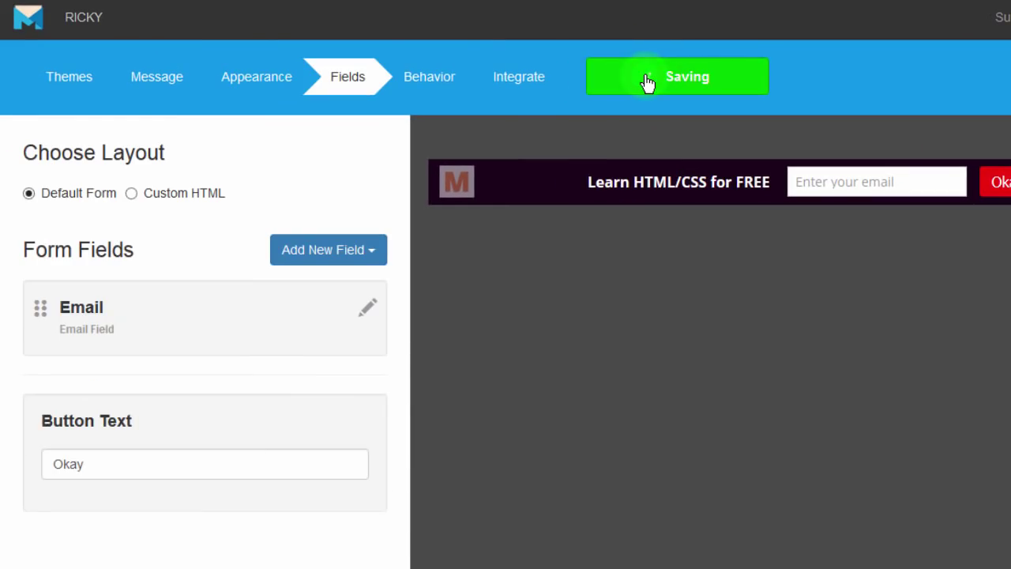
left_click(649, 77)
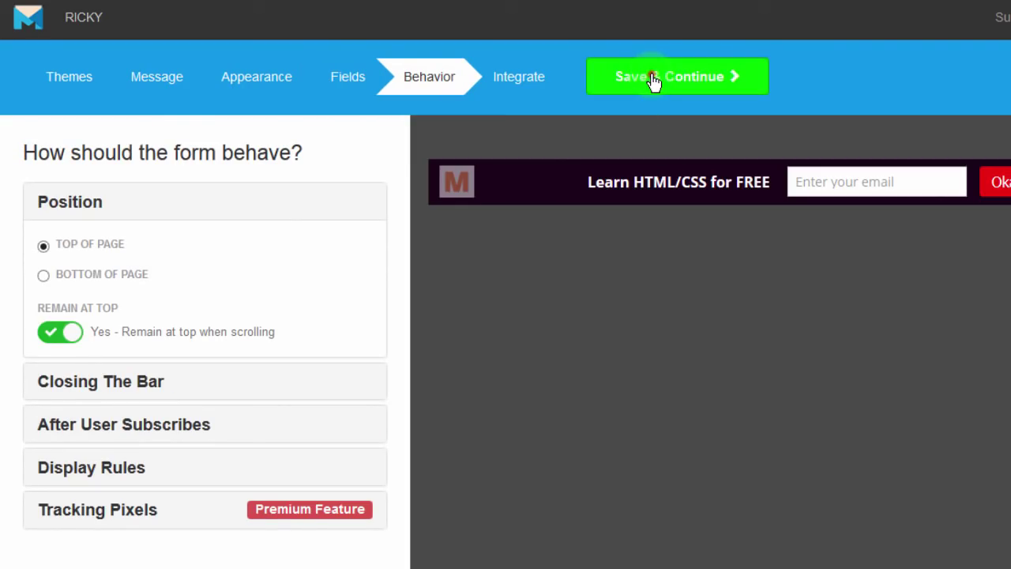
left_click(652, 79)
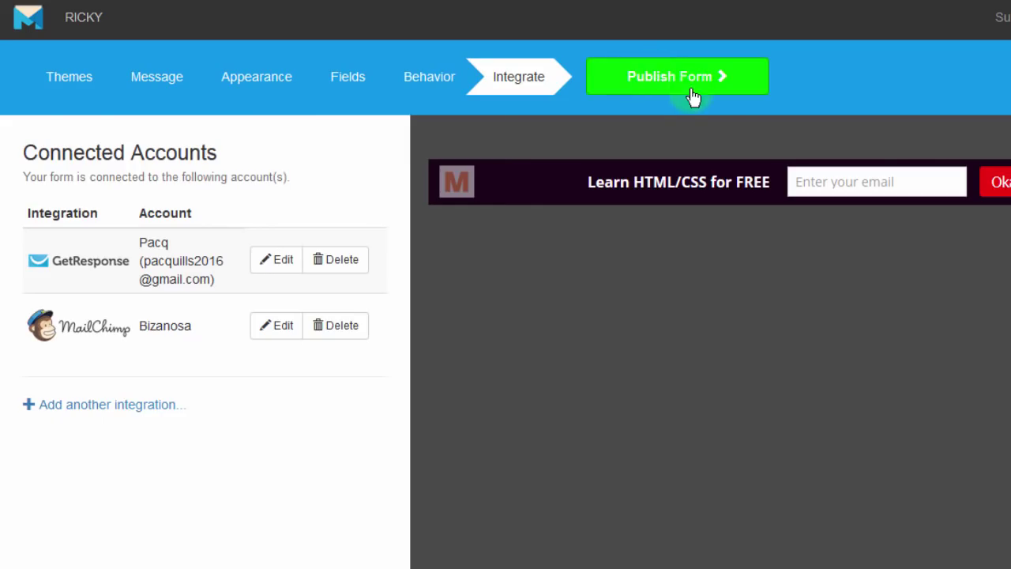
left_click(675, 87)
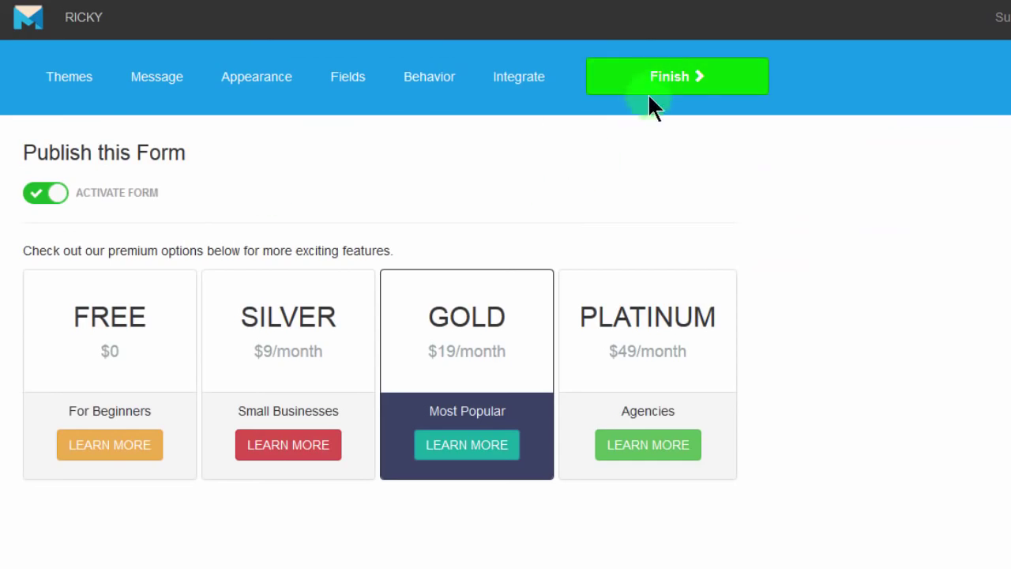
left_click(652, 80)
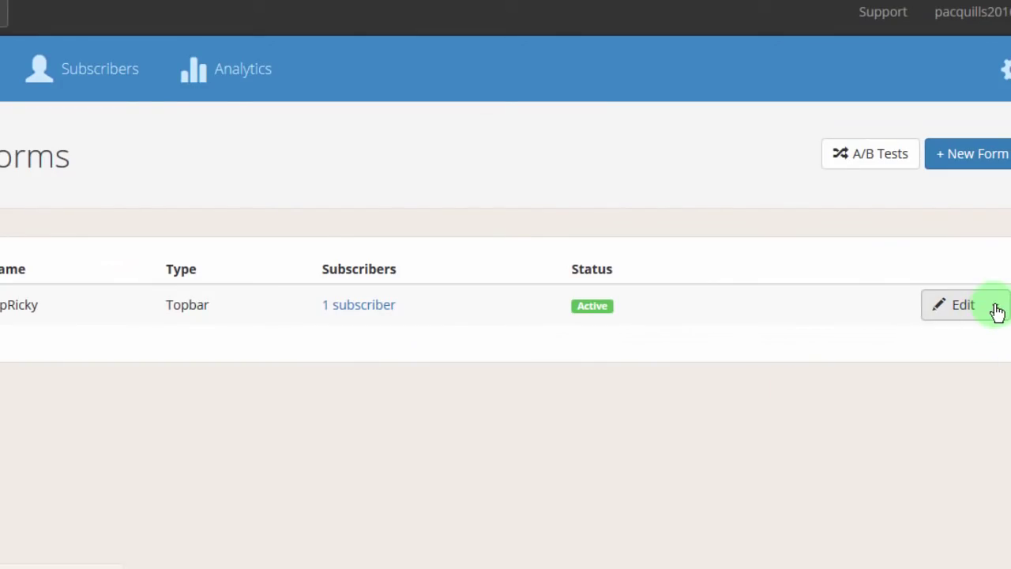
left_click(995, 305)
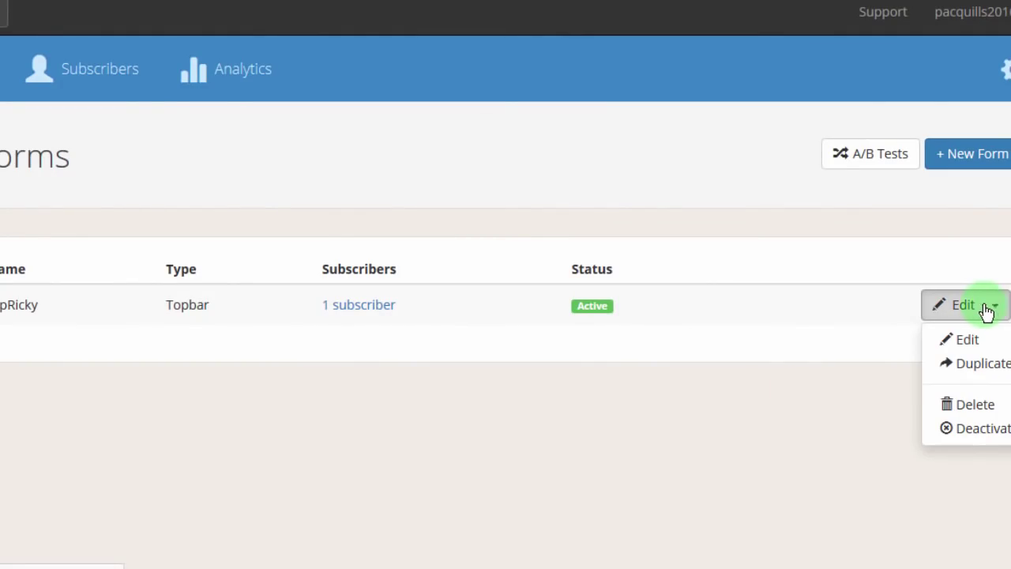
left_click(736, 388)
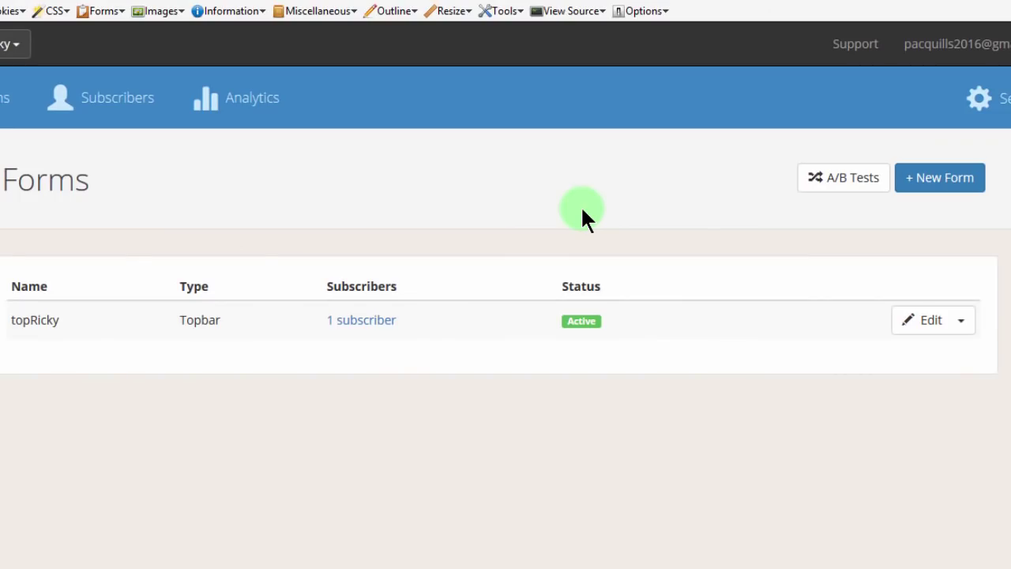